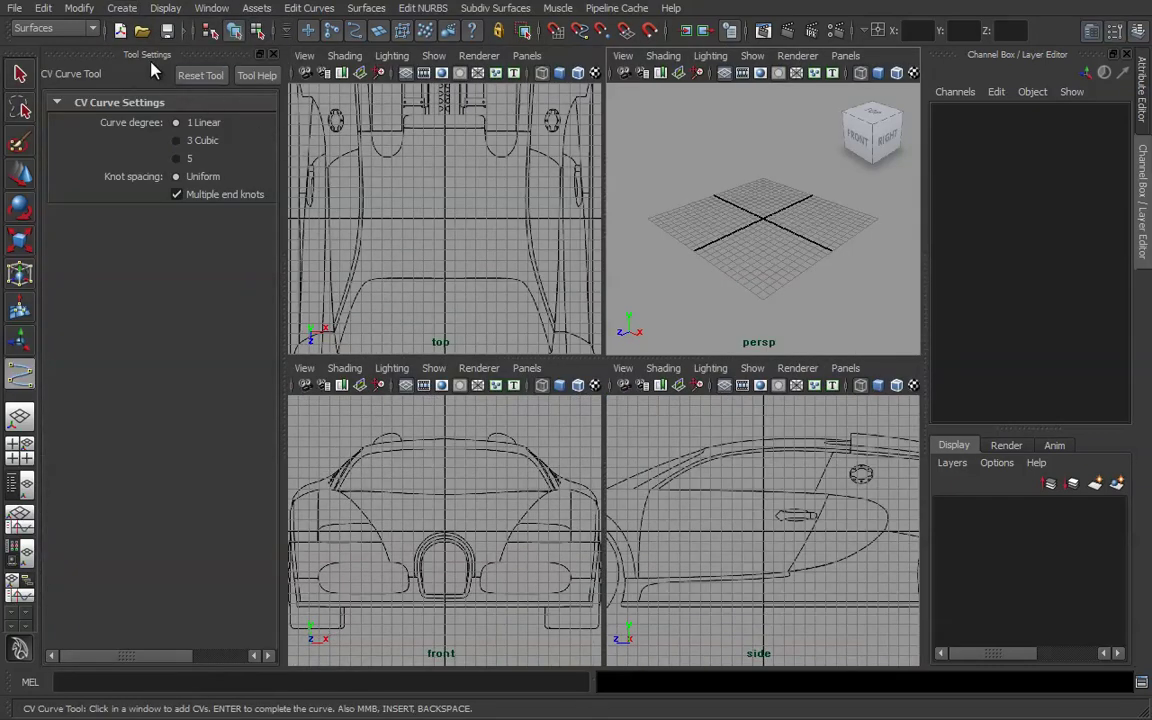
Set the CV Curve Tool to 3 Cubic degree with uniform knot spacing and close its settings.
drag(102, 58, 357, 112)
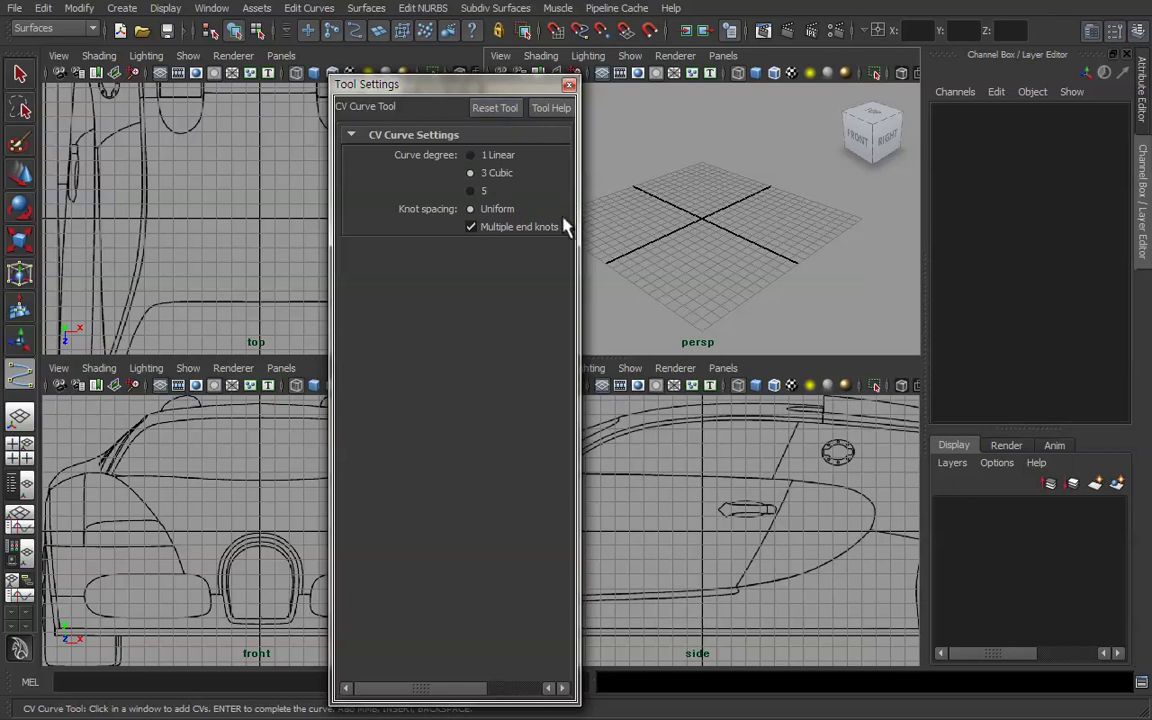
drag(580, 217, 710, 217)
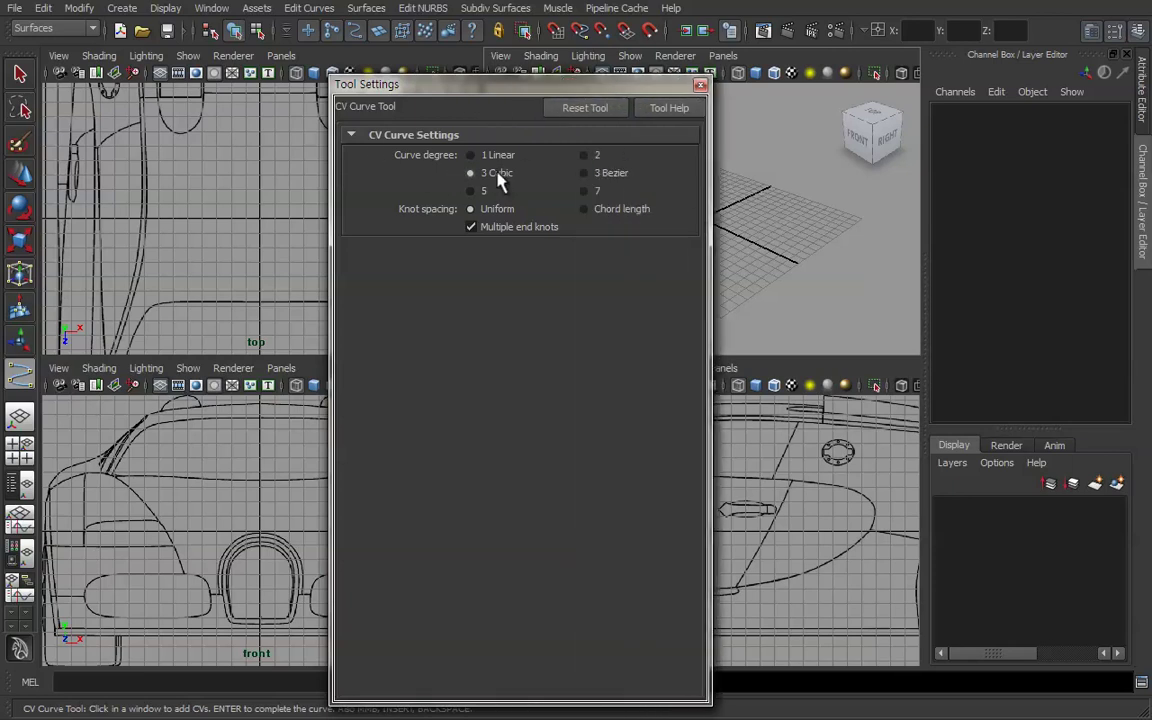
click(701, 86)
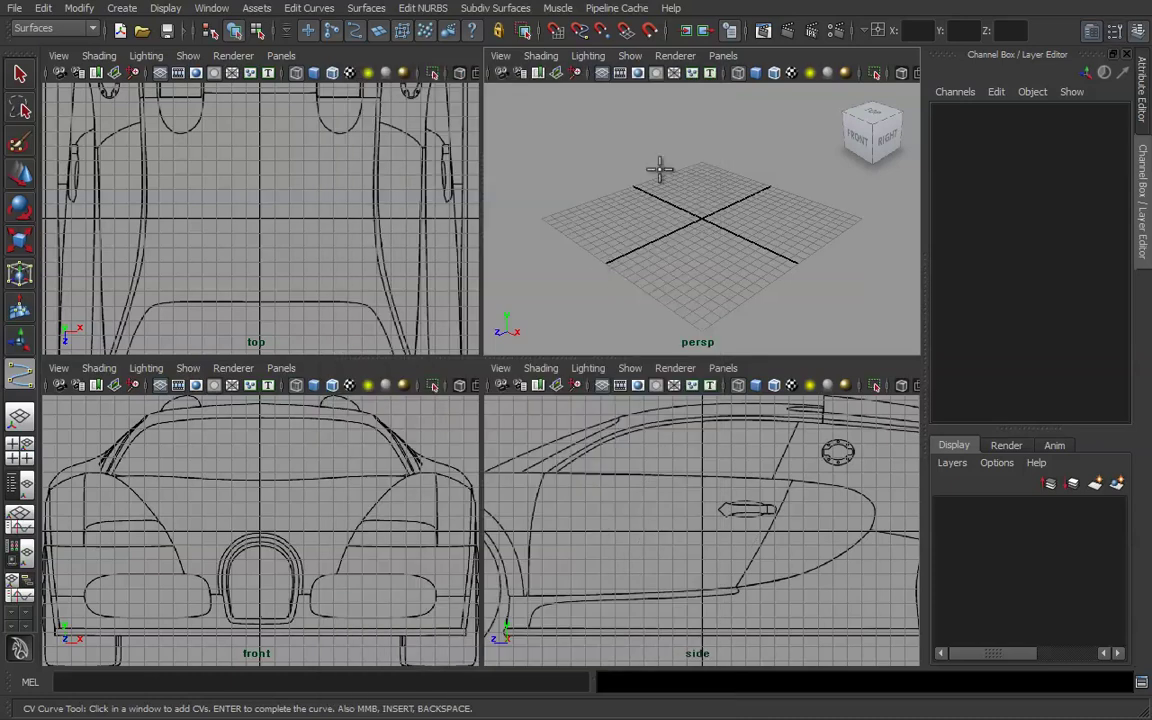
Hide the grid in the side, front and top views.
click(601, 385)
click(159, 387)
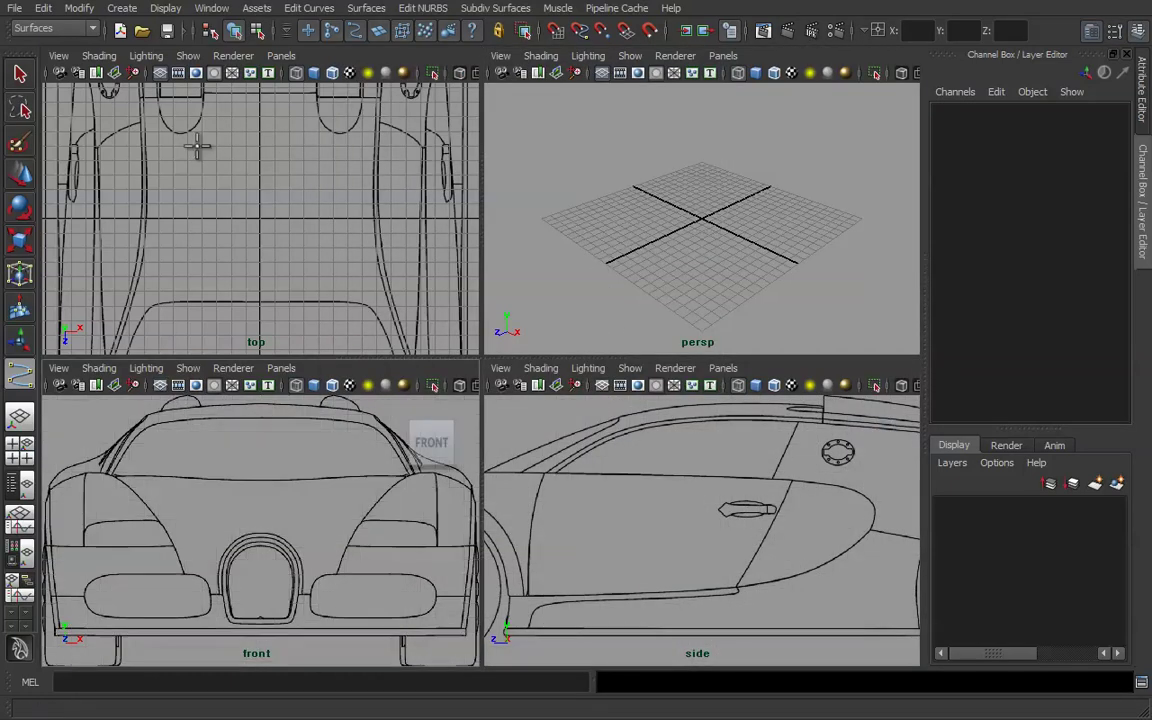
click(162, 76)
Start a CV curve in the side view at the headlight's lower rear corner, placing its first points up along the fender edge.
alt+middle_drag(625, 558, 746, 548)
alt+right_drag(746, 548, 680, 518)
alt+middle_drag(680, 518, 745, 480)
alt+right_drag(605, 540, 687, 543)
alt+middle_drag(687, 543, 802, 562)
alt+right_drag(617, 566, 699, 555)
alt+middle_drag(577, 529, 715, 533)
alt+right_drag(660, 530, 740, 533)
alt+middle_drag(698, 532, 657, 555)
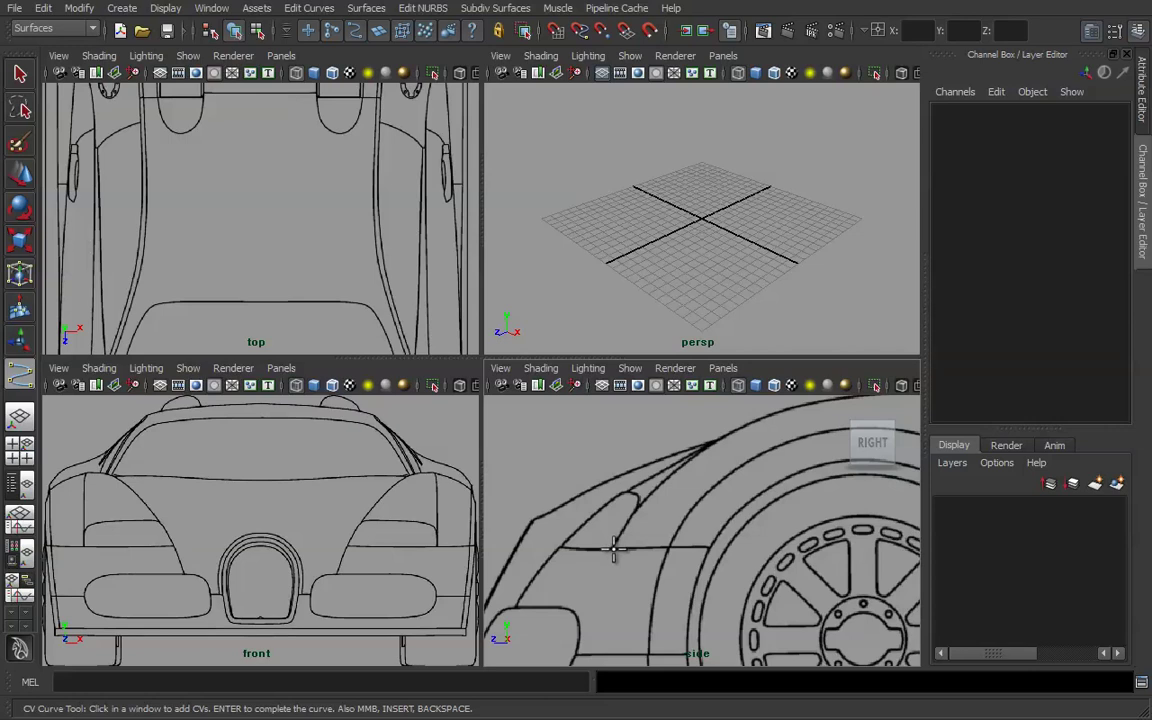
click(614, 545)
click(652, 488)
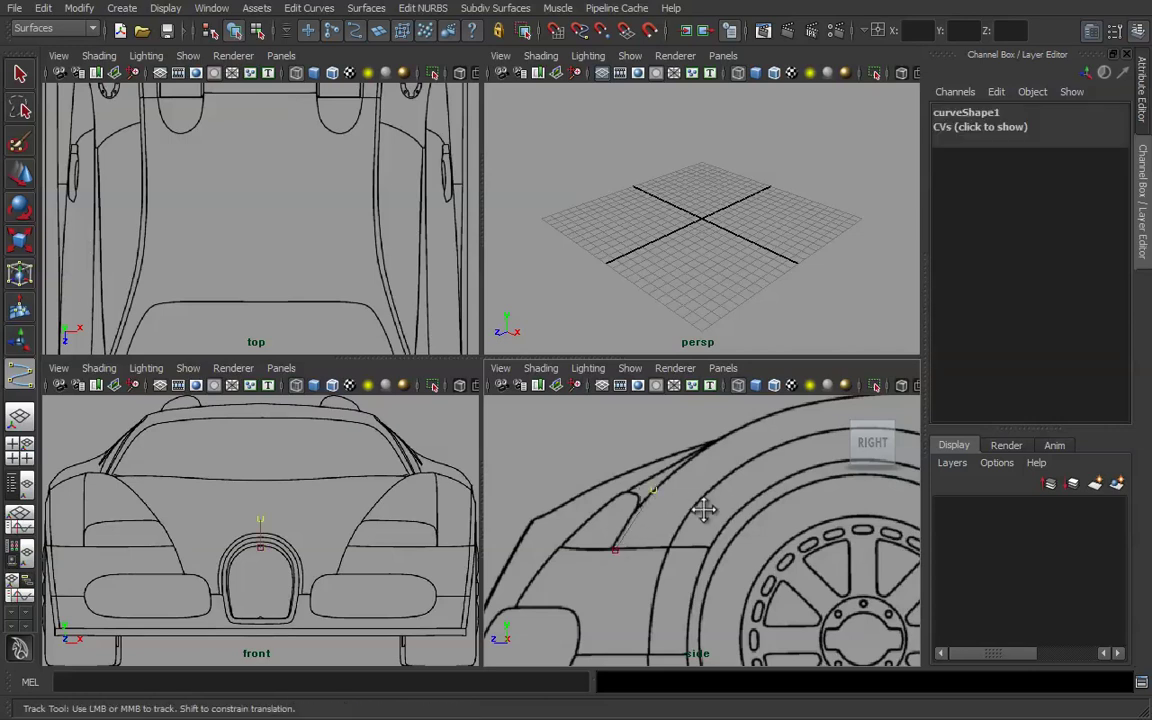
alt+middle_drag(681, 482, 630, 529)
click(651, 495)
Continue the CV curve along the blueprint's fender line over the front wheel arch in the side view.
alt+middle_drag(722, 498, 503, 553)
key(space)
alt+right_drag(537, 484, 306, 473)
alt+middle_drag(306, 473, 320, 503)
click(372, 388)
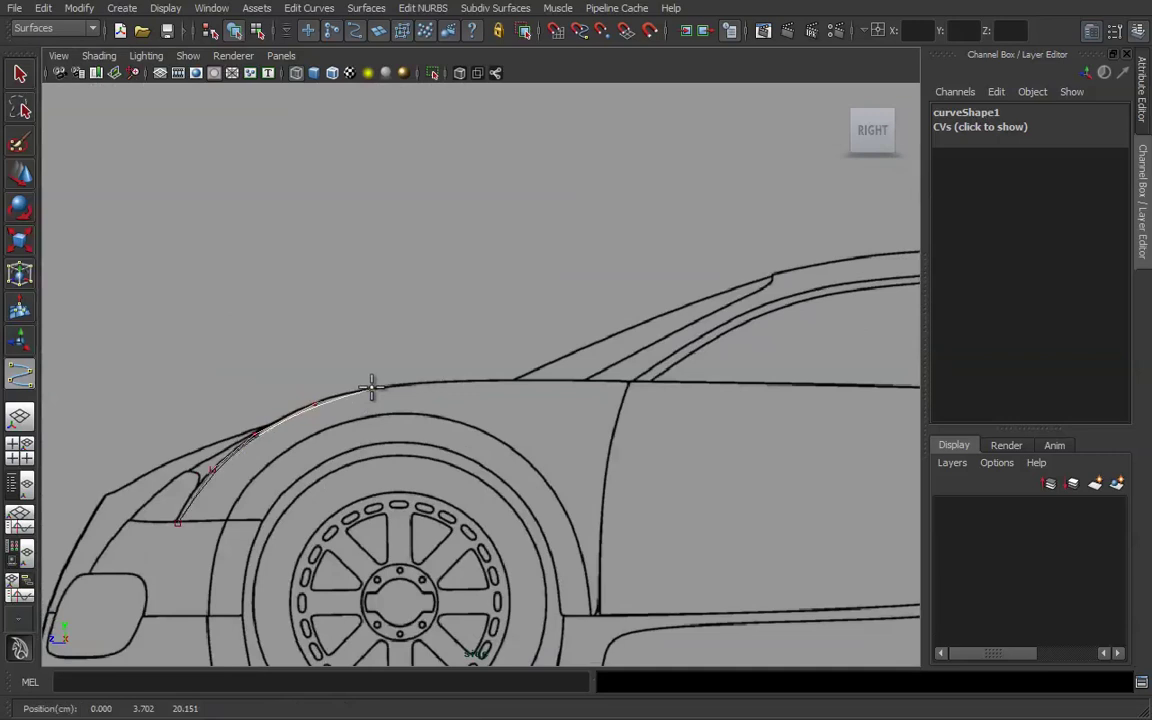
click(448, 380)
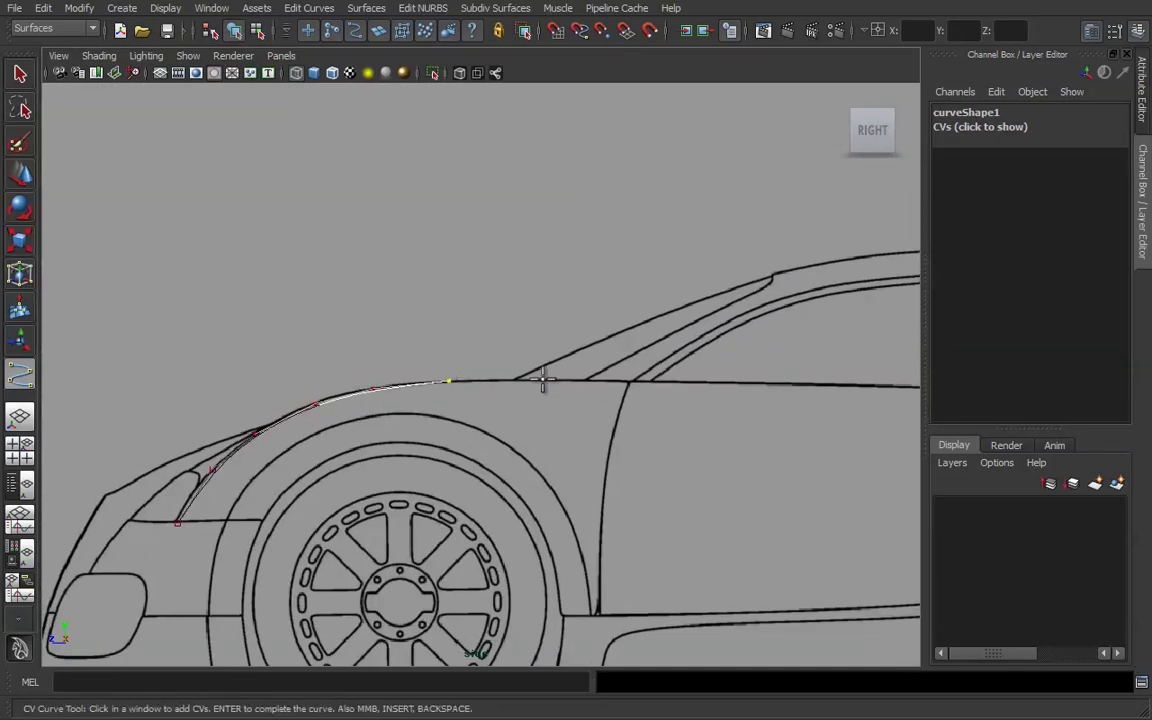
Extend the curve along the line below the side window to the window's rear lower corner and complete it.
alt+middle_drag(656, 459, 575, 543)
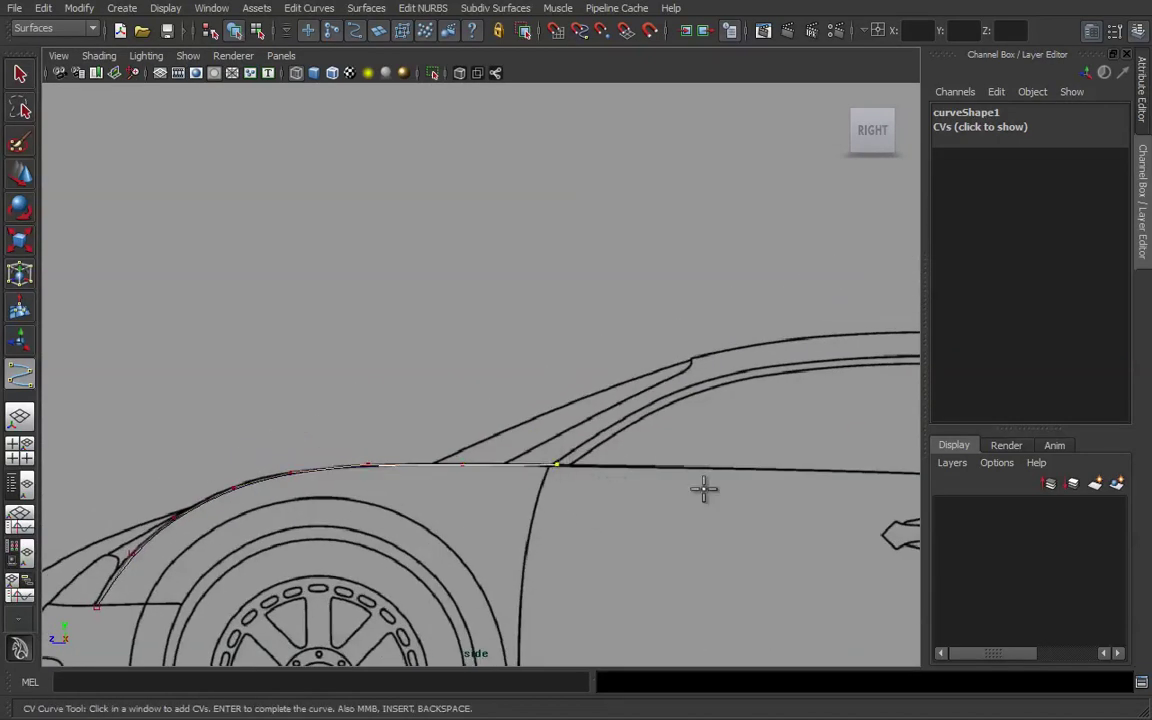
alt+middle_drag(655, 474, 454, 513)
click(476, 509)
alt+middle_drag(661, 535, 511, 537)
click(465, 511)
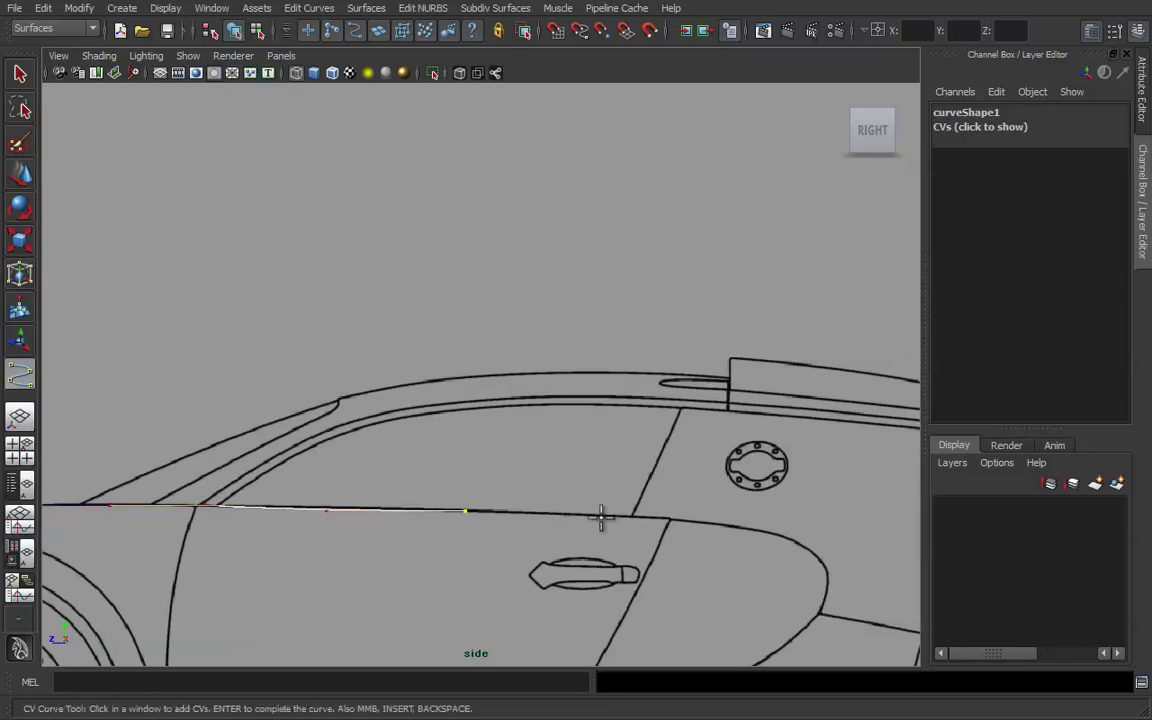
alt+middle_drag(576, 467, 495, 463)
click(551, 513)
key(Return)
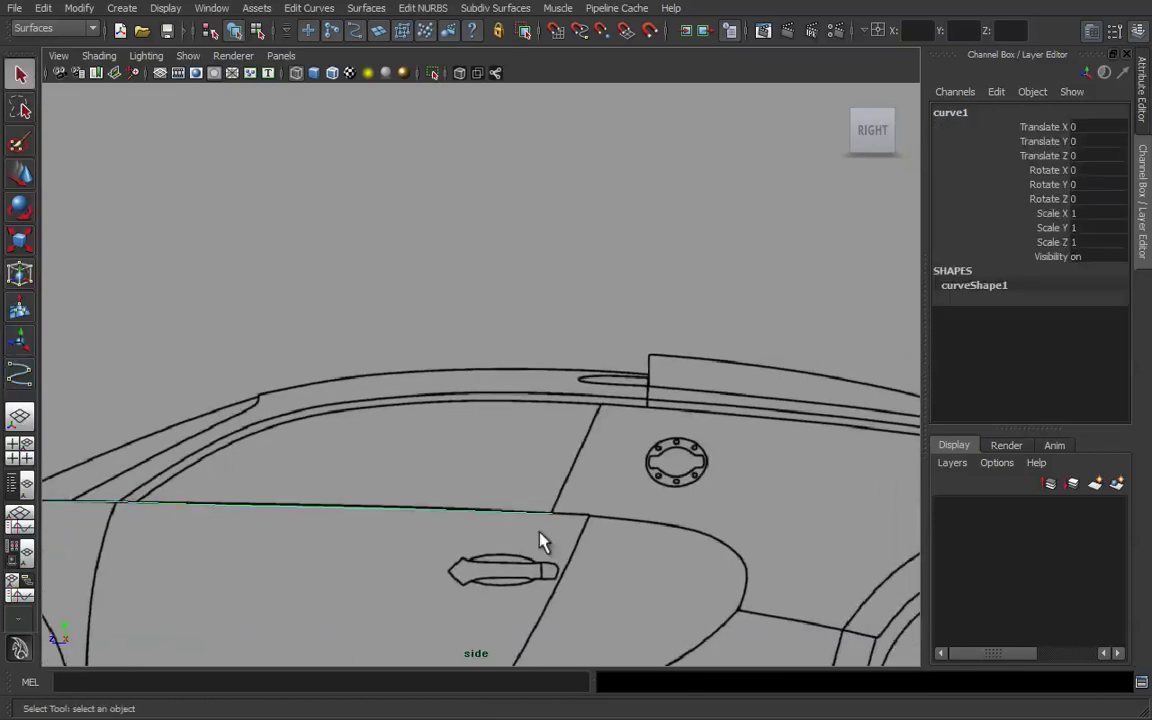
Display the curve's control vertices and move the second CV near the headlight to fit the blueprint edge.
alt+right_drag(453, 549, 312, 540)
alt+middle_drag(312, 540, 632, 537)
alt+middle_drag(414, 535, 543, 507)
right_drag(396, 492, 342, 495)
alt+middle_drag(329, 540, 437, 476)
alt+right_drag(270, 499, 530, 540)
alt+middle_drag(530, 540, 618, 458)
alt+right_drag(306, 531, 573, 531)
alt+middle_drag(573, 531, 572, 464)
drag(285, 480, 285, 508)
key(w)
mouse_move(353, 386)
mouse_down()
mouse_move(443, 428)
mouse_move(343, 394)
mouse_up()
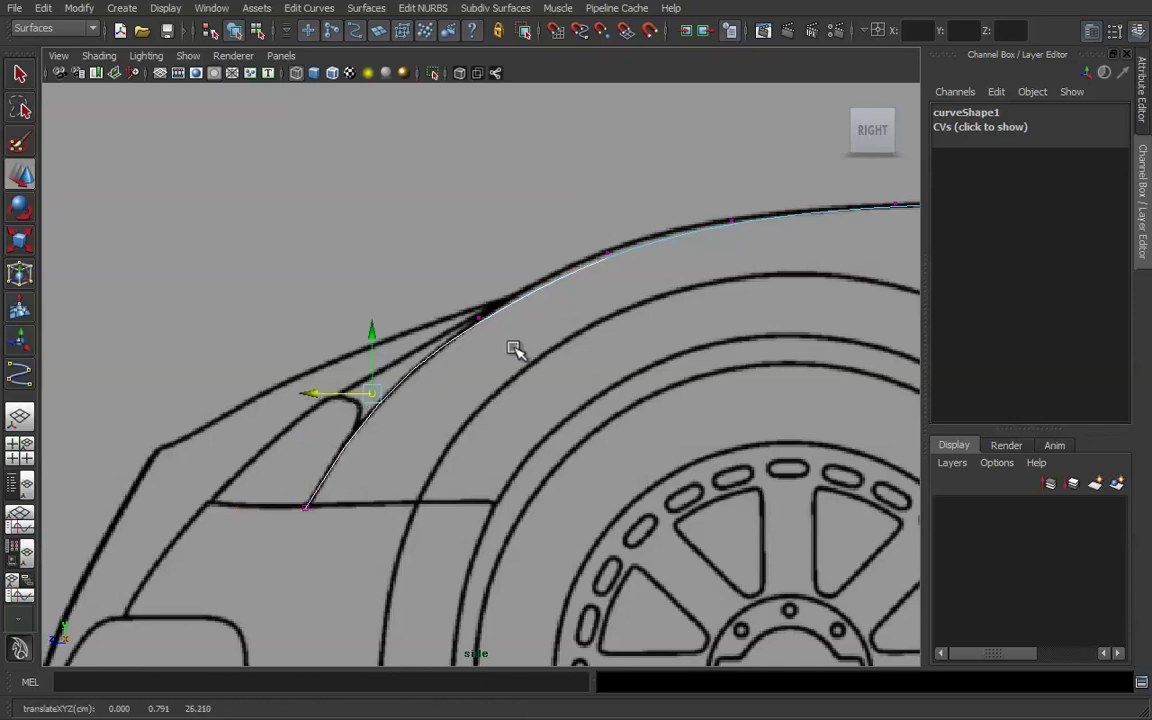
Reposition the CVs over the front wheel arch so the curve follows the fender outline in the side view.
alt+middle_drag(507, 352, 464, 452)
drag(417, 380, 436, 412)
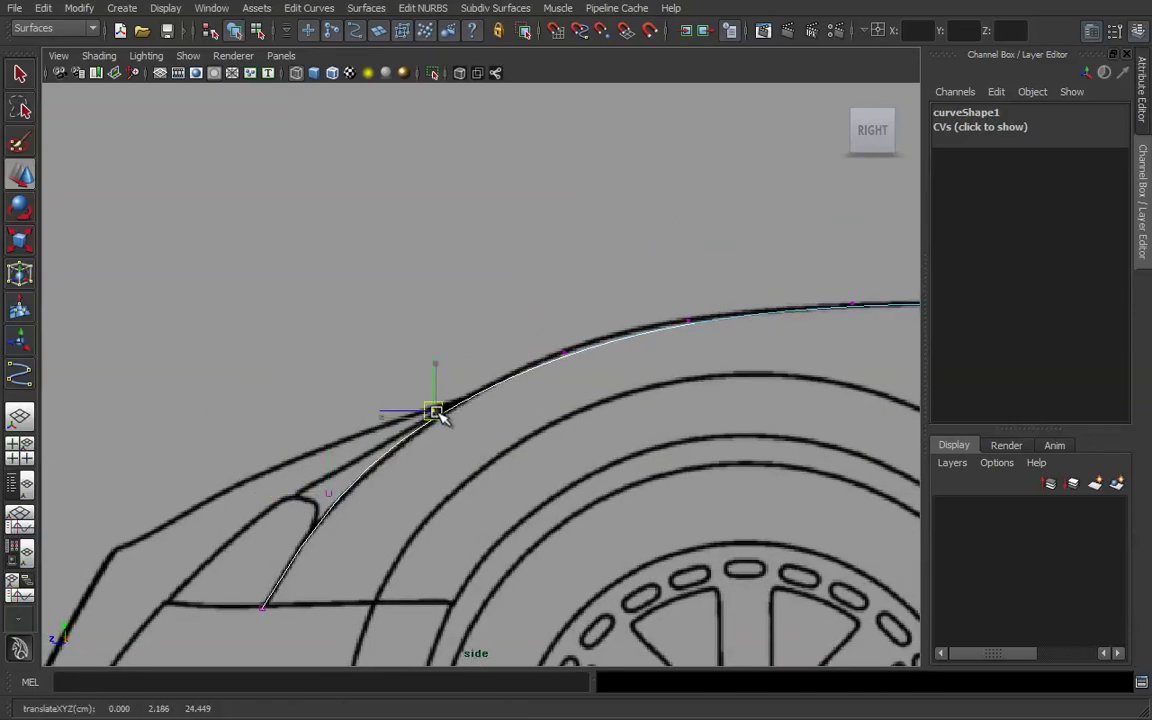
alt+middle_drag(509, 437, 477, 519)
drag(499, 397, 532, 428)
alt+middle_drag(645, 465, 546, 537)
drag(490, 398, 581, 500)
drag(558, 445, 558, 440)
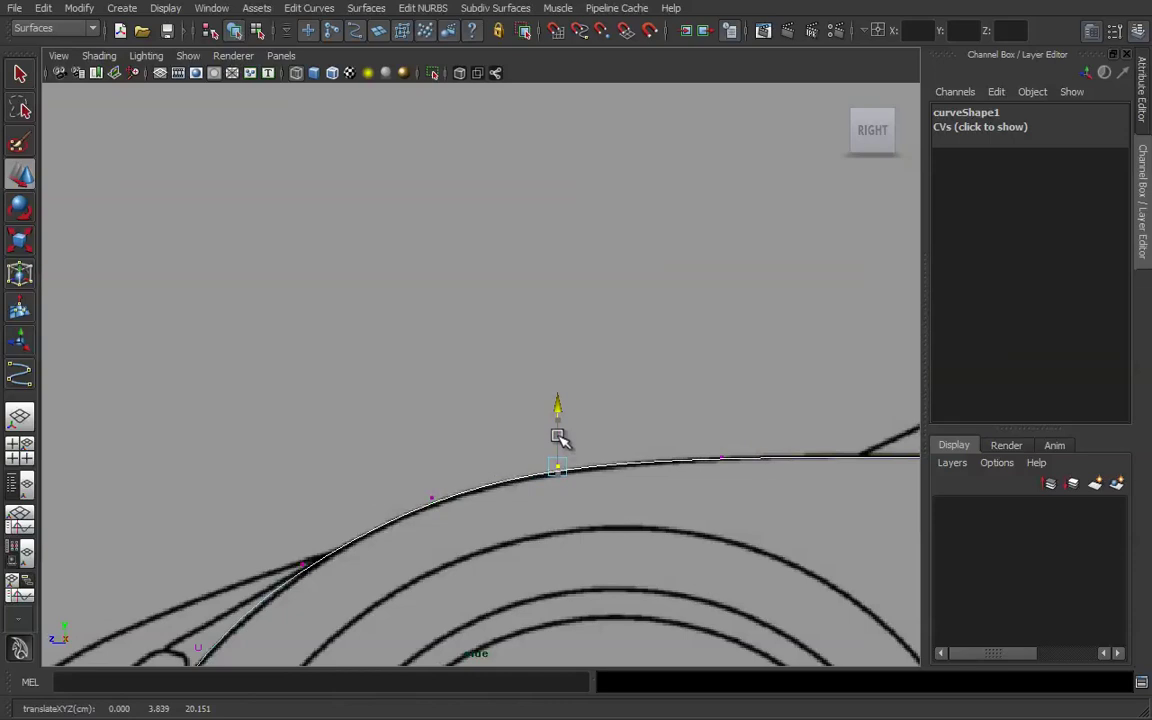
alt+middle_drag(638, 543, 408, 472)
mouse_move(480, 369)
mouse_down()
mouse_move(522, 411)
mouse_move(494, 362)
mouse_up()
alt+middle_drag(708, 509, 562, 551)
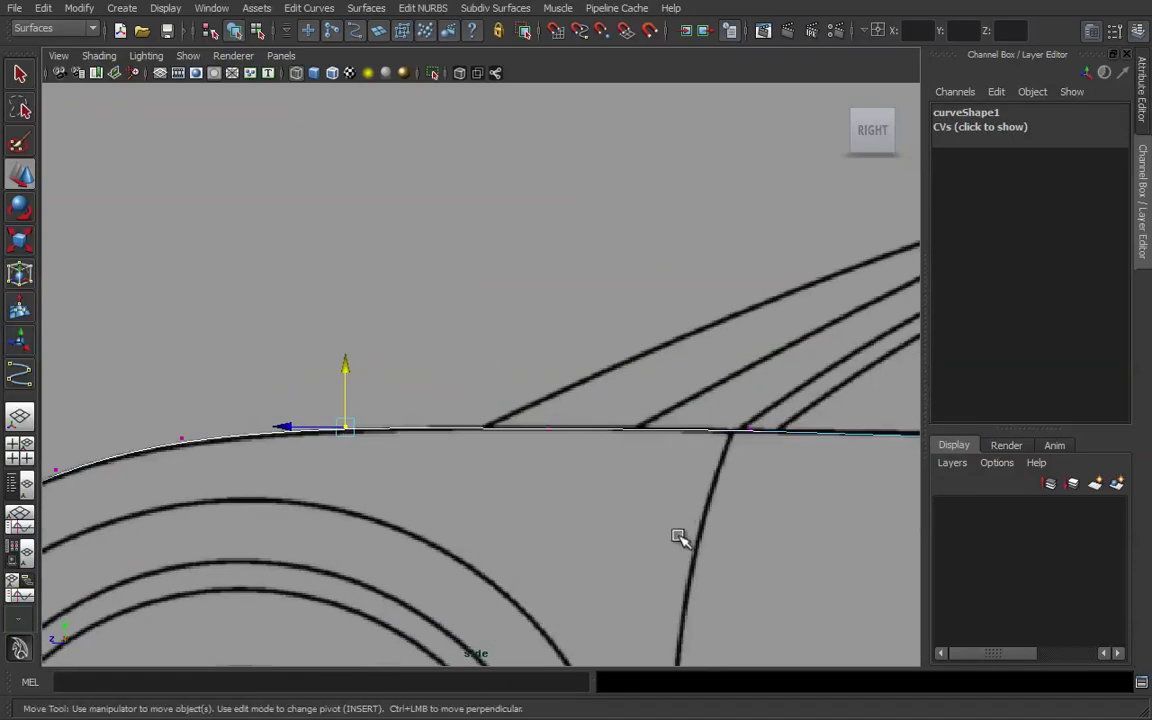
Select all the curve's CVs and move them in the top view to about X 11.98, onto the fender line.
key(space)
alt+right_drag(378, 272, 214, 272)
mouse_move(312, 265)
alt+middle_down()
mouse_move(312, 286)
mouse_move(331, 192)
alt+middle_up()
alt+right_drag(316, 236, 259, 237)
alt+right_drag(335, 261, 301, 262)
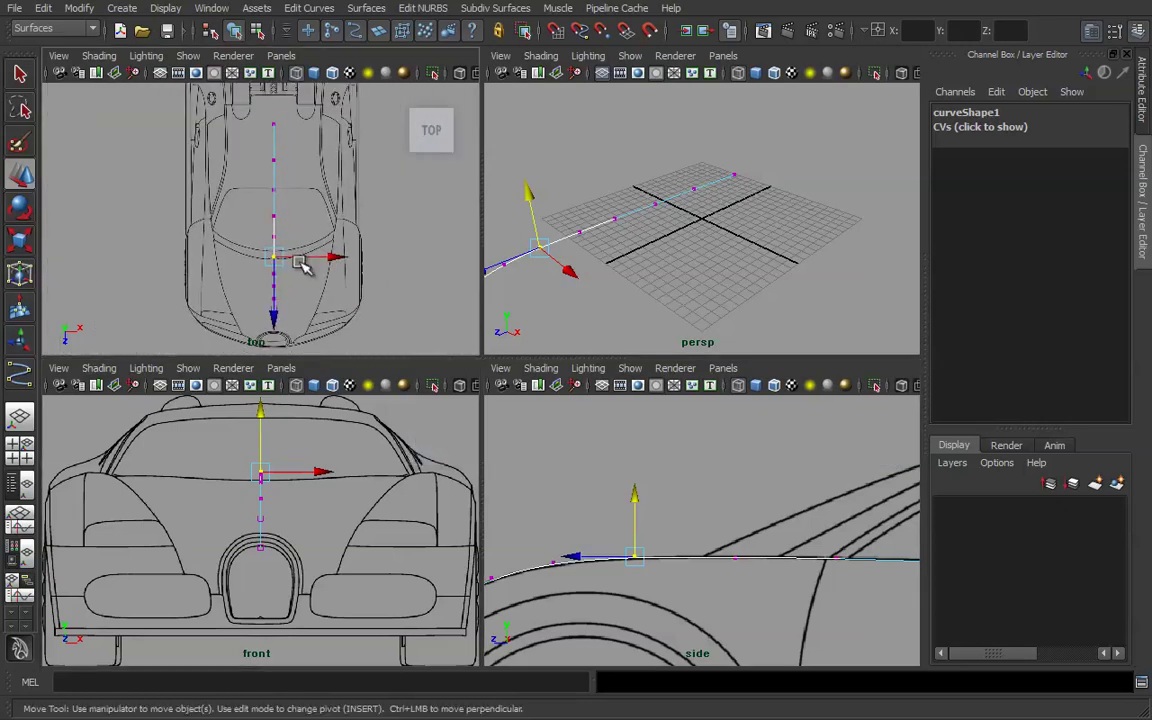
drag(316, 338, 318, 337)
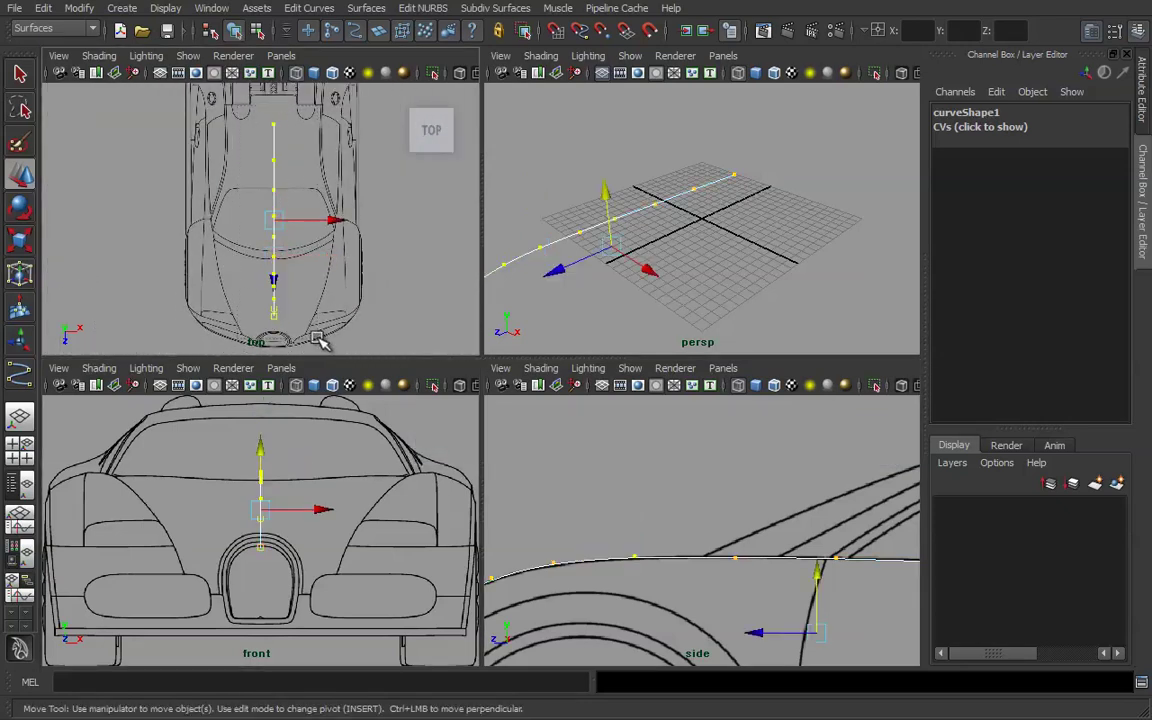
drag(300, 222, 369, 243)
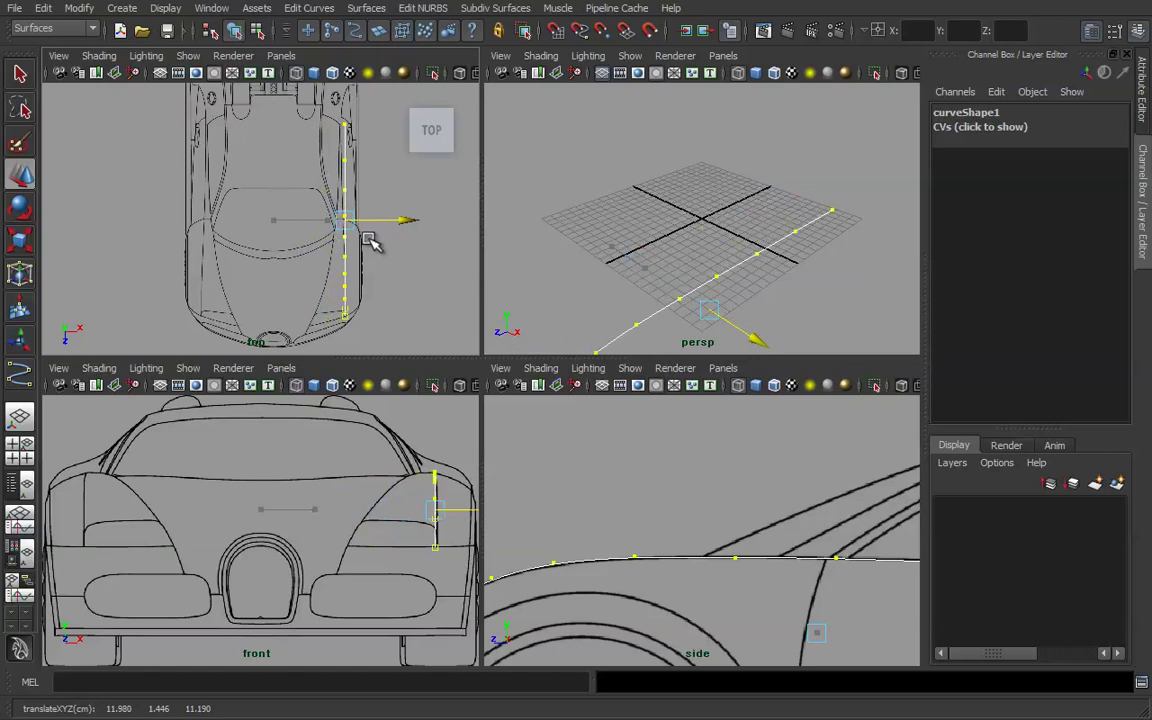
Align the curve's front-end CVs with the fender line at the headlight corner in the top view.
key(space)
alt+right_drag(329, 329, 418, 366)
alt+middle_drag(551, 439, 368, 362)
alt+right_drag(368, 362, 815, 448)
alt+middle_drag(563, 434, 562, 391)
alt+middle_drag(518, 432, 502, 458)
alt+middle_drag(482, 383, 474, 340)
alt+right_drag(372, 393, 494, 437)
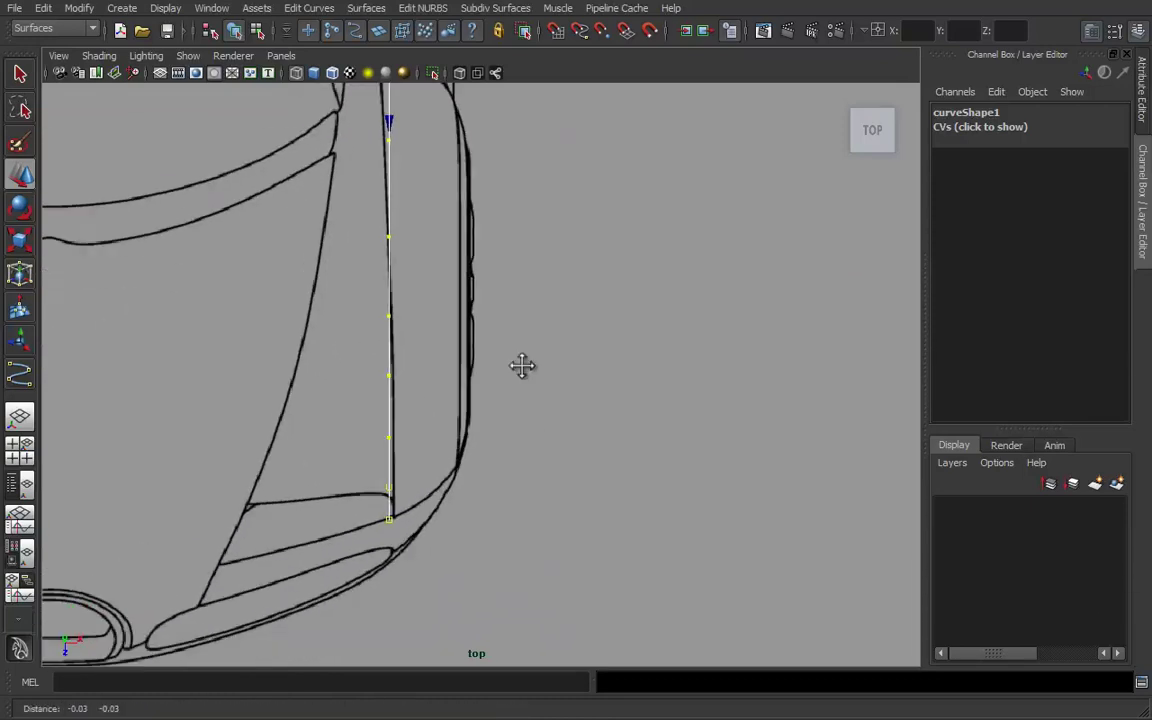
alt+middle_drag(494, 437, 531, 321)
alt+right_drag(531, 321, 625, 455)
drag(350, 451, 406, 495)
alt+right_drag(406, 495, 470, 496)
drag(352, 506, 362, 506)
Shift the next CVs behind the headlight outward in X onto the fender line in the top view.
drag(303, 418, 357, 450)
drag(362, 437, 371, 437)
alt+middle_drag(381, 407, 378, 519)
drag(362, 437, 374, 437)
alt+middle_drag(383, 440, 383, 569)
drag(358, 433, 366, 430)
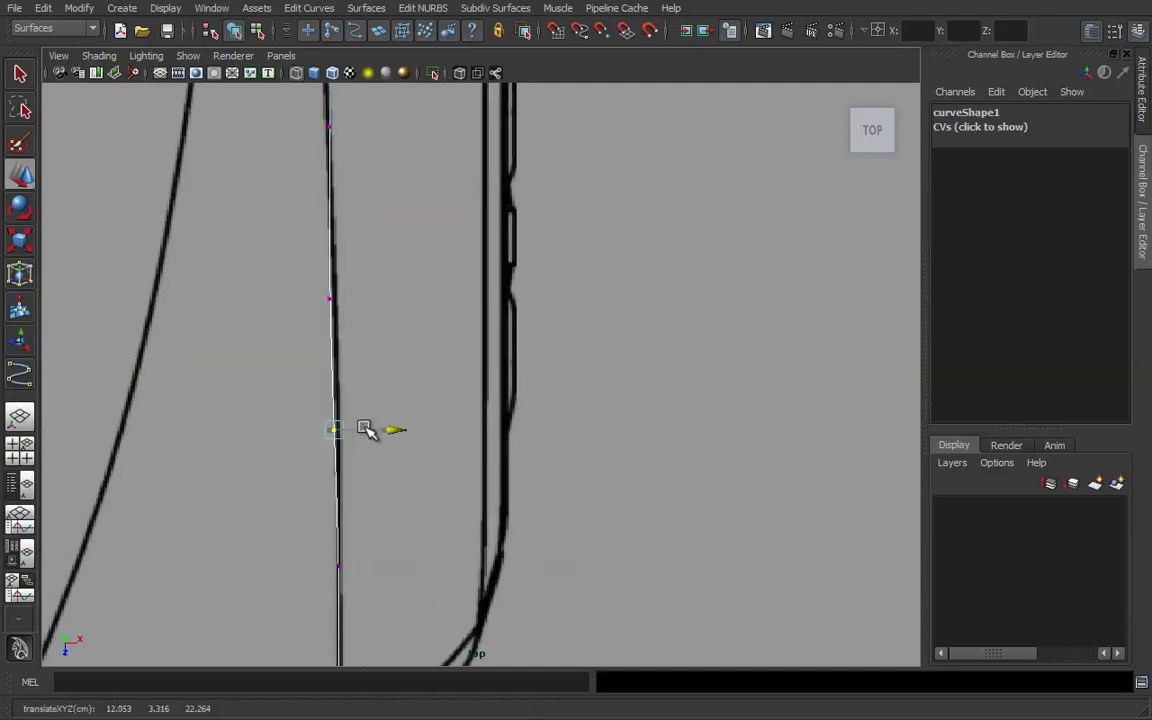
Nudge the CVs beside the front wheel in X to follow the fender line in the top view.
alt+middle_drag(368, 413, 367, 508)
drag(297, 373, 347, 412)
drag(357, 391, 359, 391)
alt+middle_drag(370, 356, 370, 493)
drag(284, 339, 345, 376)
drag(370, 360, 369, 360)
alt+middle_drag(381, 322, 392, 480)
Select the CVs along the door and move them together inward to about X 11.62 in the top view.
alt+right_drag(392, 480, 353, 384)
drag(365, 300, 411, 336)
alt+right_drag(405, 338, 258, 345)
alt+middle_drag(524, 166, 495, 342)
alt+right_drag(495, 342, 319, 311)
alt+middle_drag(506, 383, 492, 416)
drag(299, 148, 271, 122)
alt+middle_drag(488, 300, 445, 342)
drag(415, 345, 401, 347)
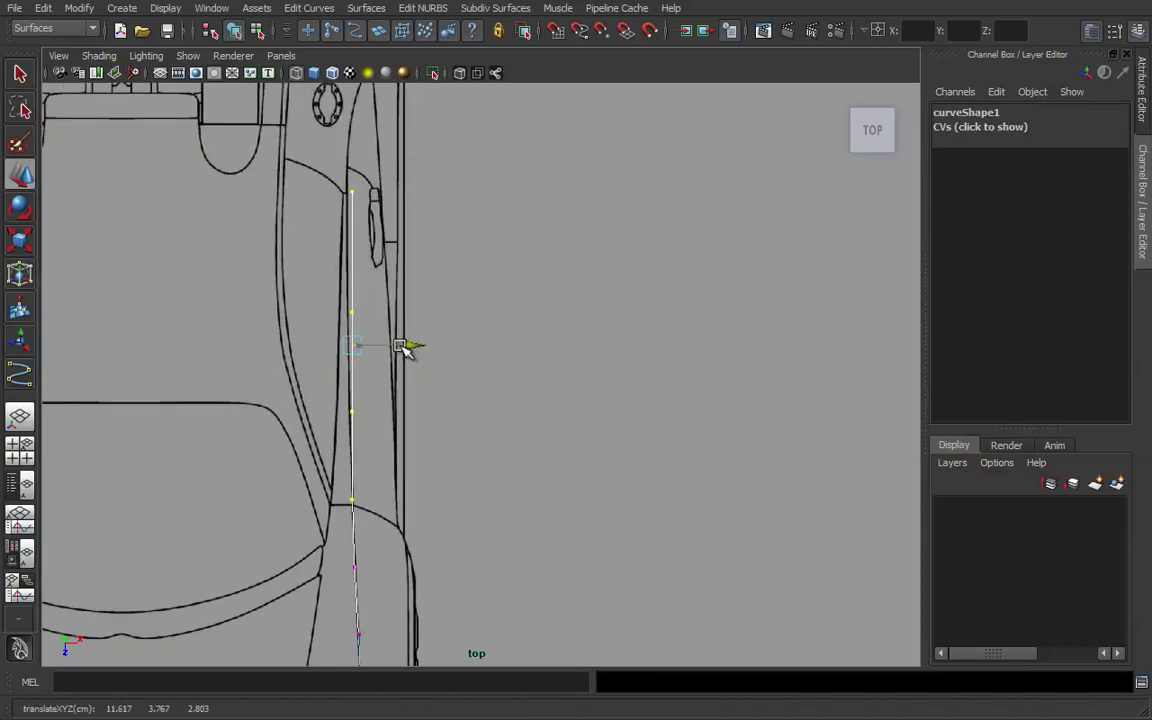
Fine-tune the sideways position of the door-section CVs against the blueprint line in the top view.
alt+middle_drag(384, 403, 385, 448)
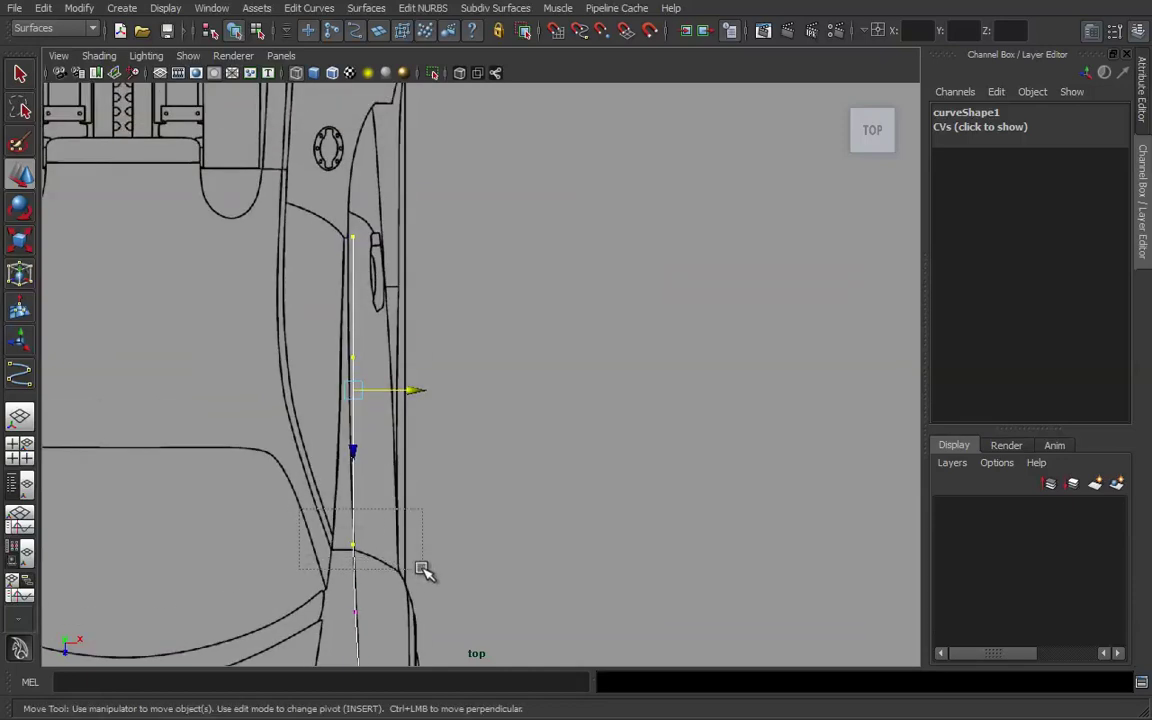
alt+middle_drag(398, 430, 378, 456)
alt+right_drag(378, 456, 526, 437)
alt+middle_drag(432, 447, 508, 460)
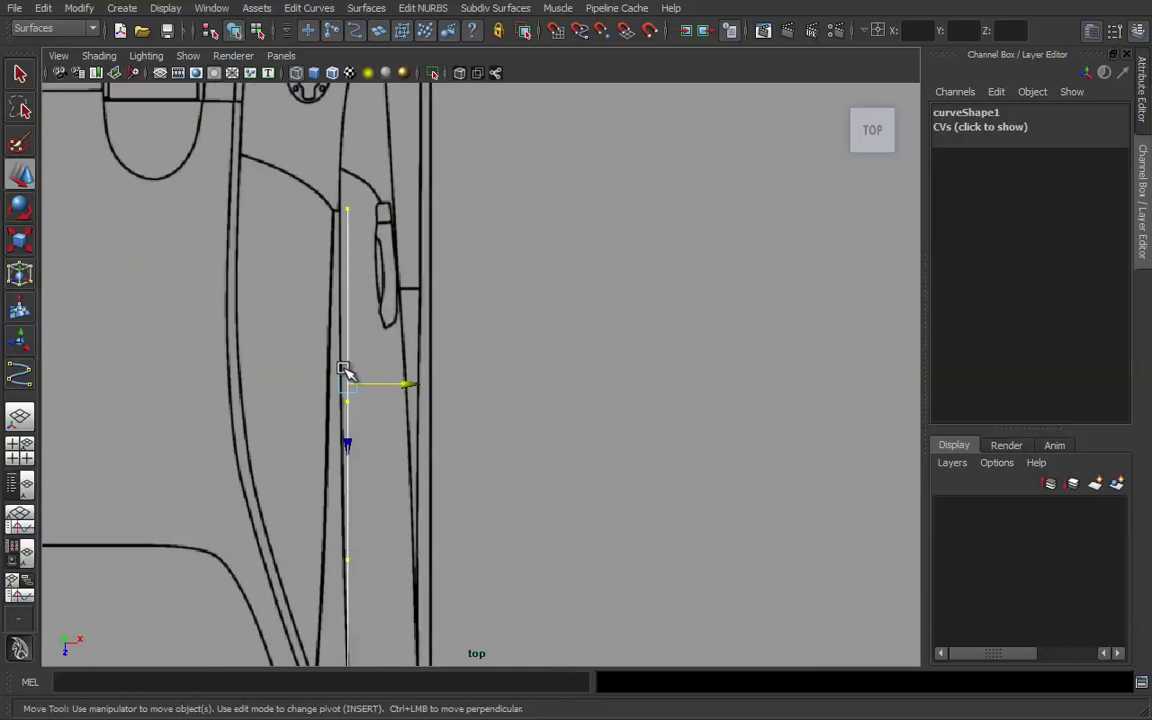
drag(384, 384, 385, 385)
alt+middle_drag(212, 542, 310, 454)
alt+right_drag(310, 454, 470, 435)
alt+middle_drag(470, 435, 461, 443)
alt+right_drag(461, 443, 545, 450)
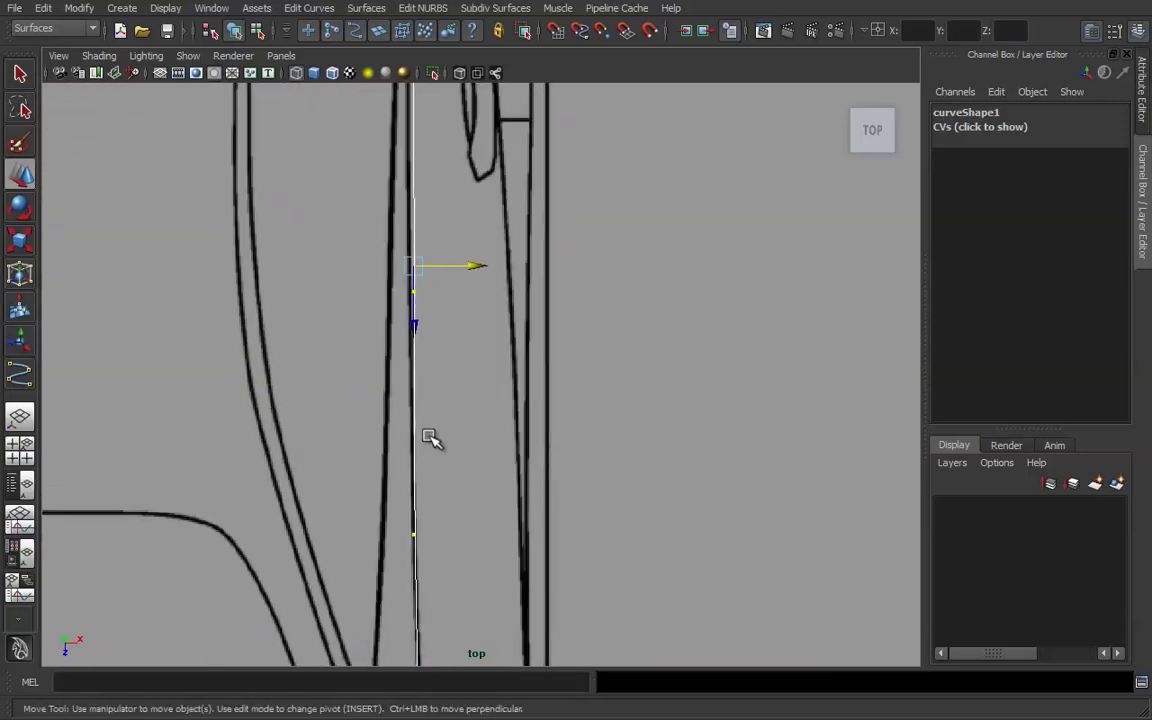
drag(443, 276, 442, 265)
Move the remaining rear CVs inward onto the door's upper line in the top view.
alt+middle_drag(471, 300, 471, 507)
drag(372, 191, 480, 529)
drag(446, 350, 443, 347)
alt+middle_drag(408, 198, 414, 265)
drag(406, 258, 447, 268)
Examine how the curve matches the fender outline in the front view.
key(space)
alt+middle_drag(536, 499, 605, 460)
alt+middle_drag(336, 519, 216, 519)
alt+right_drag(216, 519, 445, 547)
alt+middle_drag(380, 537, 200, 567)
alt+right_drag(225, 568, 285, 571)
alt+middle_drag(247, 570, 255, 545)
alt+right_drag(255, 545, 285, 532)
alt+middle_drag(279, 420, 284, 522)
alt+right_drag(188, 517, 298, 535)
Adjust the CVs from the fender to the door's upper line in the side view to match the blueprint.
mouse_move(651, 558)
alt+middle_down()
mouse_move(526, 548)
mouse_move(583, 558)
alt+middle_up()
alt+right_drag(656, 556, 752, 552)
mouse_move(663, 524)
alt+middle_down()
mouse_move(648, 558)
mouse_move(692, 541)
alt+middle_up()
mouse_move(575, 485)
mouse_down()
mouse_move(589, 521)
mouse_move(582, 484)
mouse_up()
alt+middle_drag(697, 532, 581, 548)
drag(590, 500, 630, 507)
alt+middle_drag(714, 572, 569, 576)
drag(635, 504, 670, 514)
Return the curve to object mode in the perspective view and deselect it.
alt+middle_drag(643, 256, 639, 194)
right_drag(641, 231, 671, 212)
drag(615, 213, 648, 257)
click(650, 262)
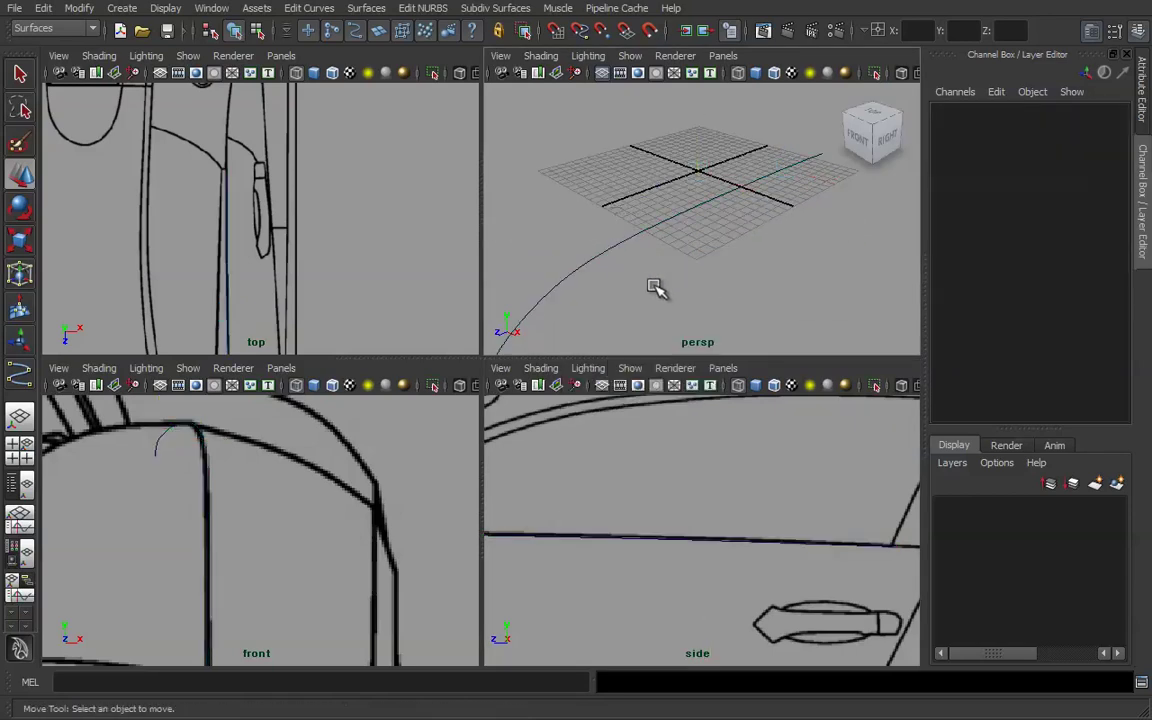
Start a new CV curve at the front corner of the hood edge beside the grille in the top view.
click(121, 8)
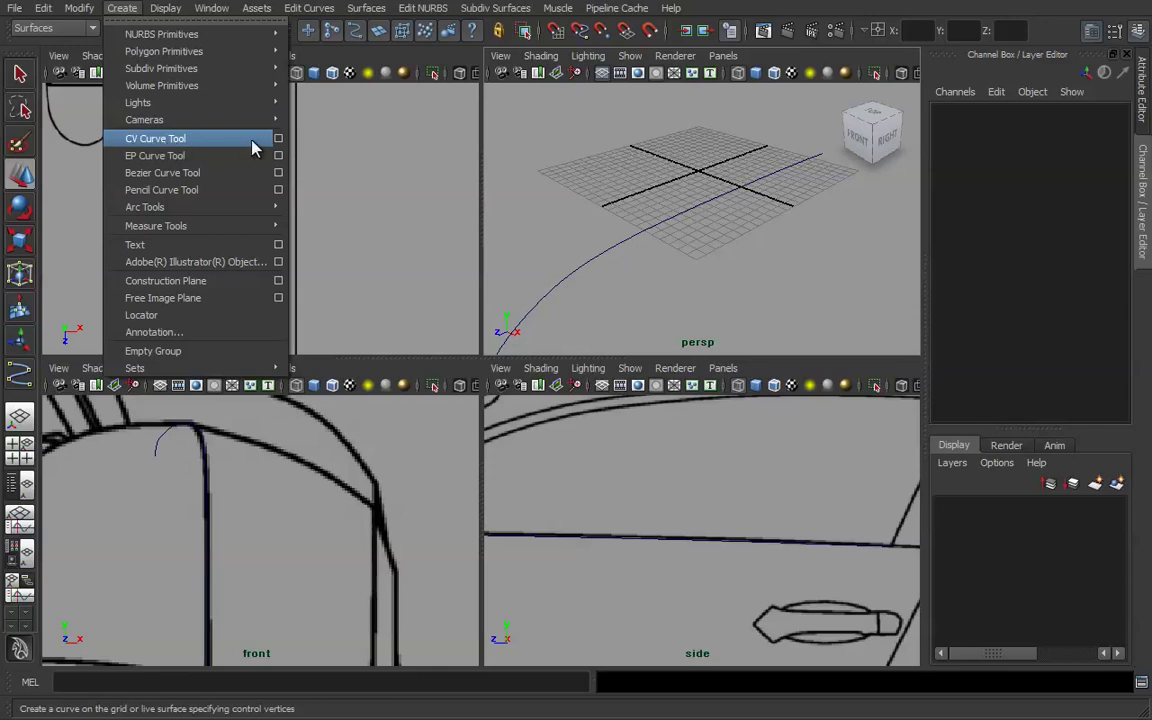
click(240, 142)
alt+middle_drag(264, 255, 293, 80)
alt+middle_drag(276, 325, 283, 168)
alt+right_drag(268, 248, 310, 240)
alt+middle_drag(278, 226, 328, 165)
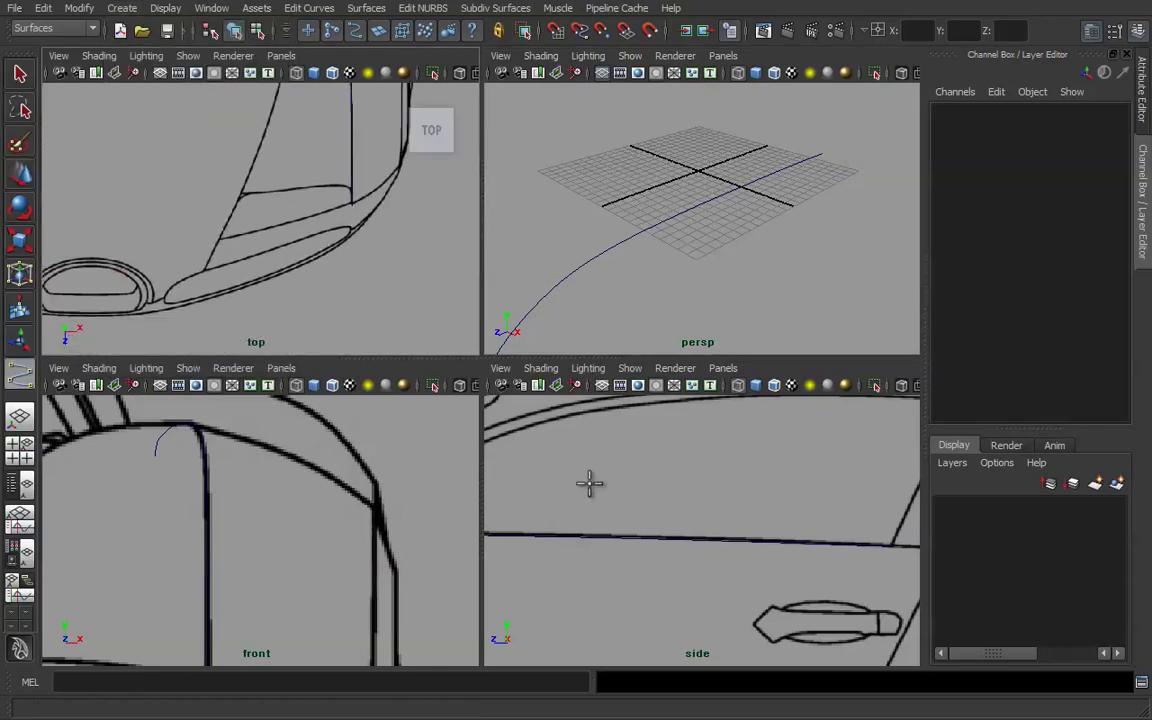
scroll(526, 510, down, 5)
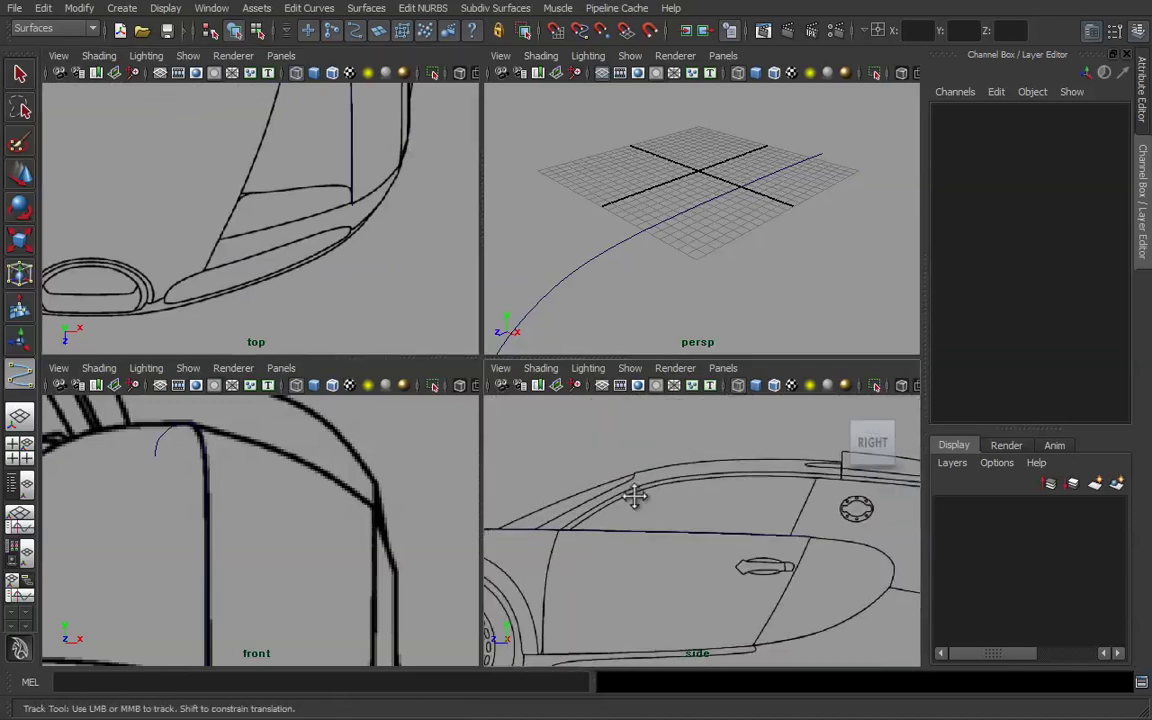
alt+middle_drag(545, 504, 682, 476)
alt+right_drag(318, 254, 235, 256)
alt+middle_drag(303, 239, 280, 385)
alt+right_drag(303, 188, 131, 229)
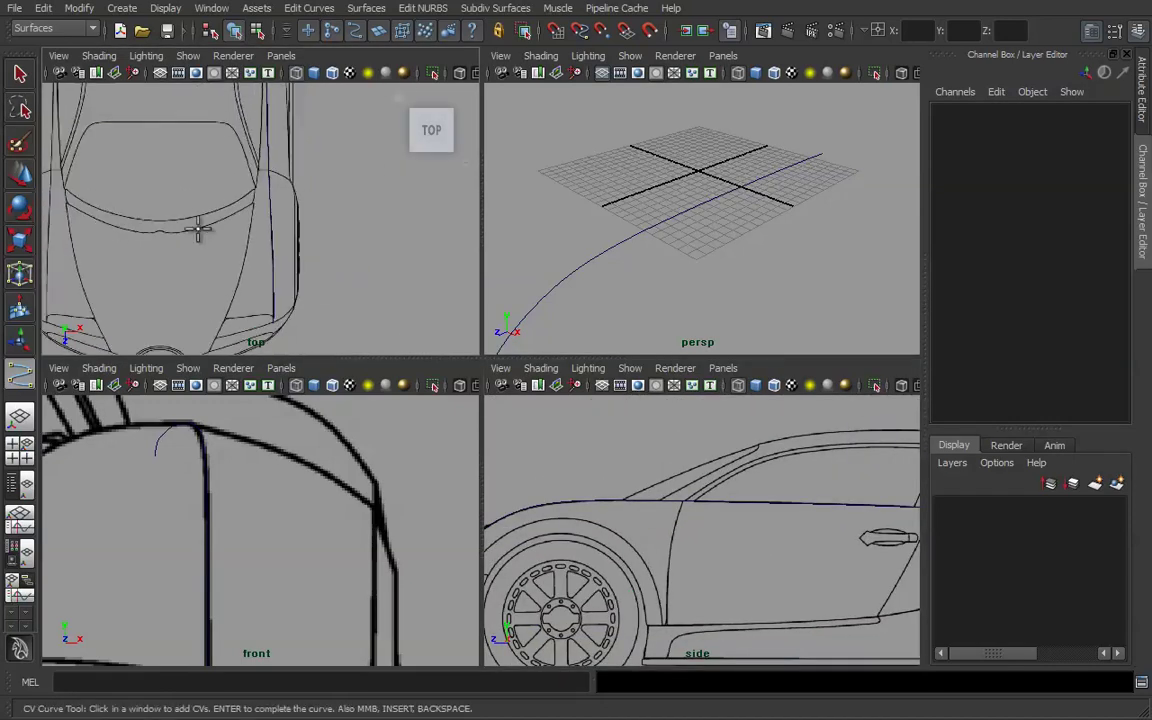
alt+middle_drag(231, 345, 225, 321)
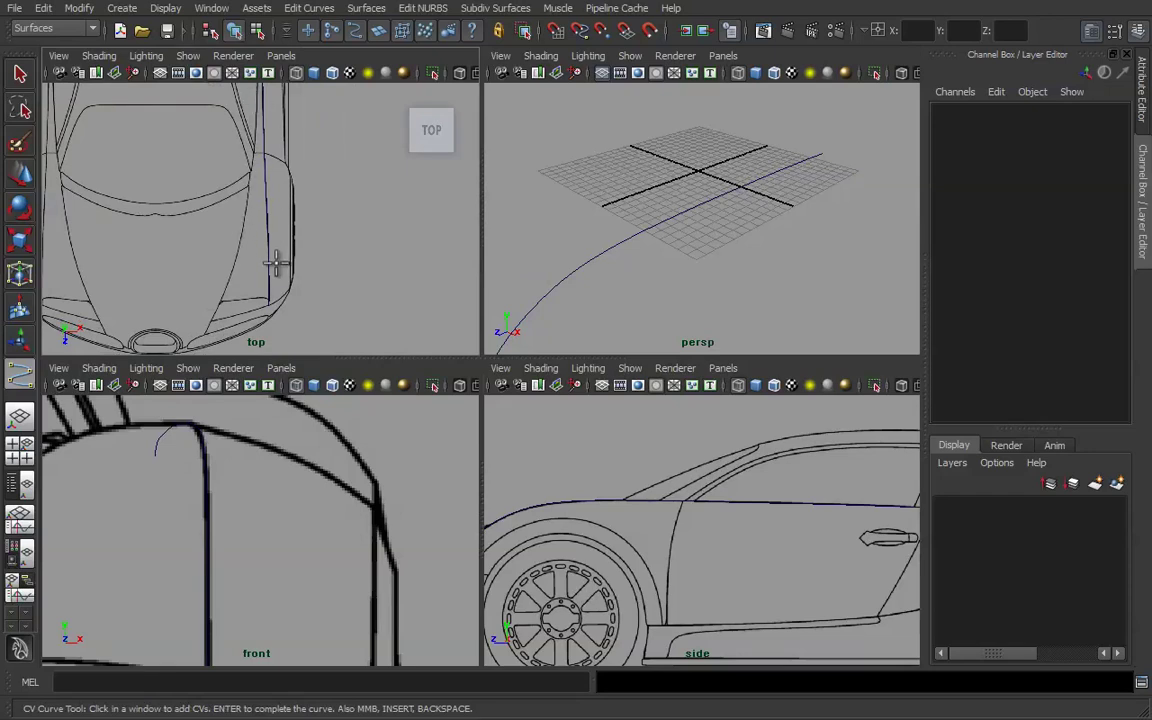
alt+middle_drag(254, 307, 327, 266)
key(space)
alt+middle_drag(283, 381, 211, 303)
alt+right_drag(312, 377, 702, 386)
alt+middle_drag(579, 404, 646, 358)
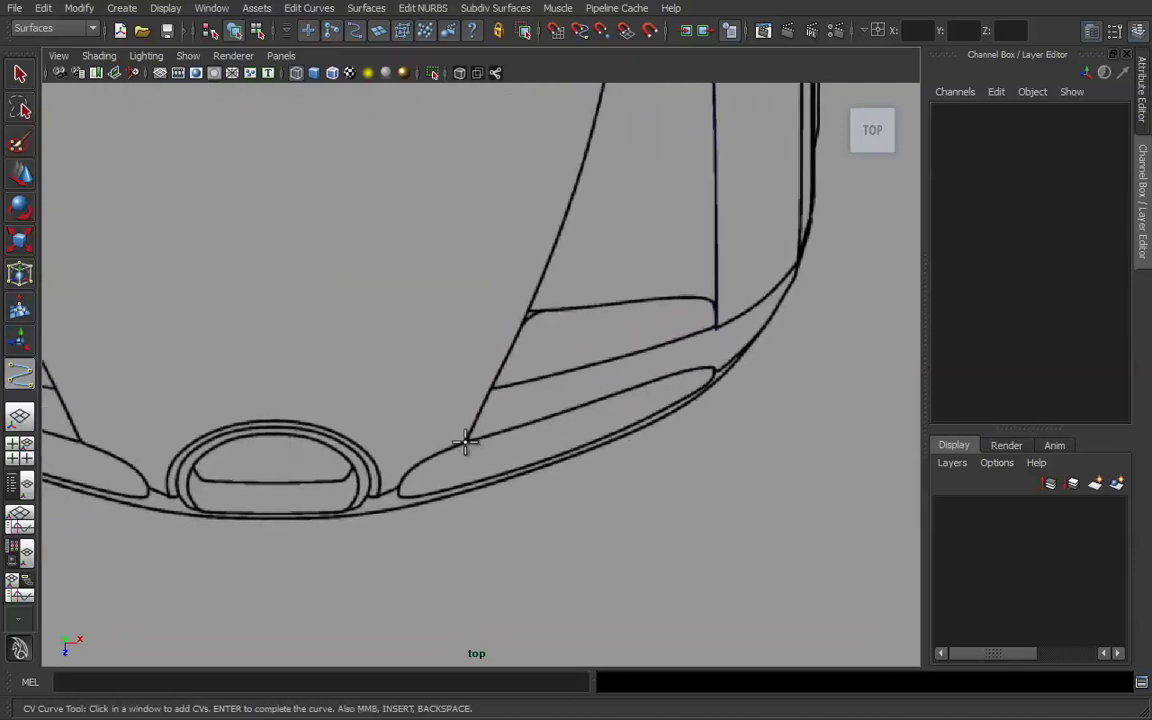
click(465, 441)
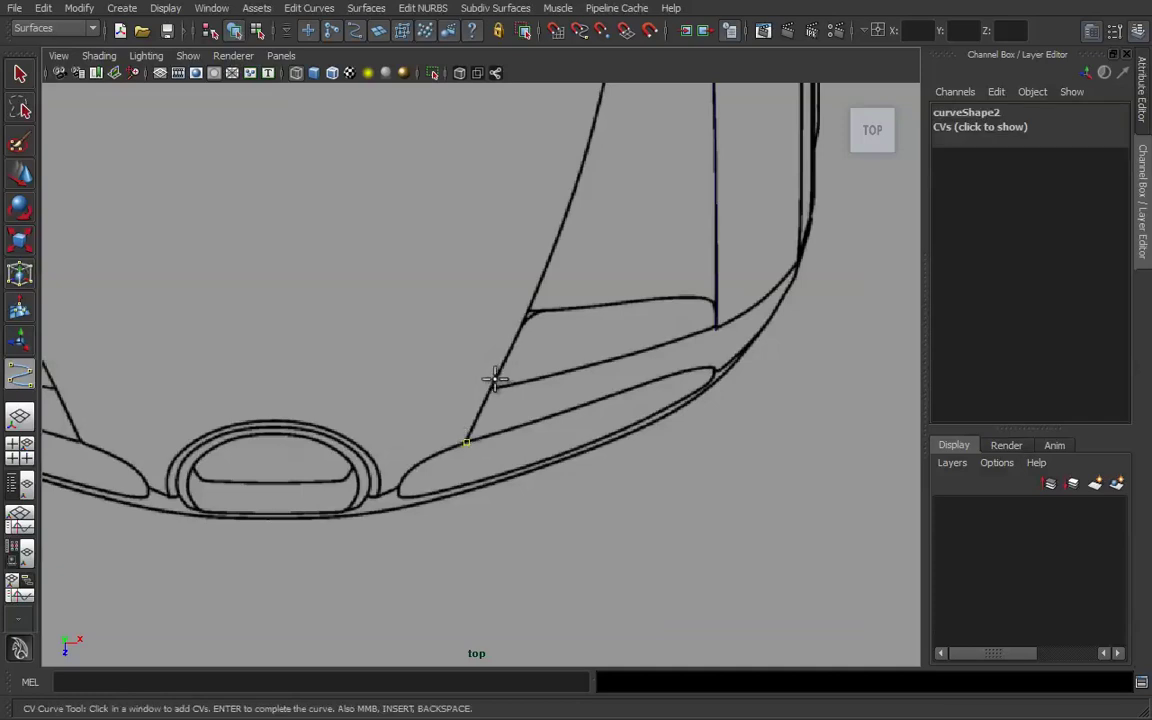
Continue placing CVs rearward along the hood edge toward the windshield base in the top view.
alt+middle_drag(558, 356, 497, 490)
click(494, 399)
click(496, 413)
alt+middle_drag(531, 422, 498, 532)
click(497, 409)
alt+middle_drag(553, 346, 553, 627)
alt+middle_drag(592, 238, 548, 609)
alt+middle_drag(533, 252, 536, 406)
alt+middle_drag(573, 350, 590, 164)
alt+right_drag(480, 310, 409, 329)
alt+middle_drag(512, 414, 548, 154)
alt+middle_drag(498, 652, 508, 465)
alt+right_drag(511, 466, 522, 466)
click(527, 378)
Place the remaining CVs along the side window's lower line to the door's rear corner and complete the curve.
alt+middle_drag(558, 339, 520, 495)
alt+middle_drag(536, 272, 499, 540)
click(501, 403)
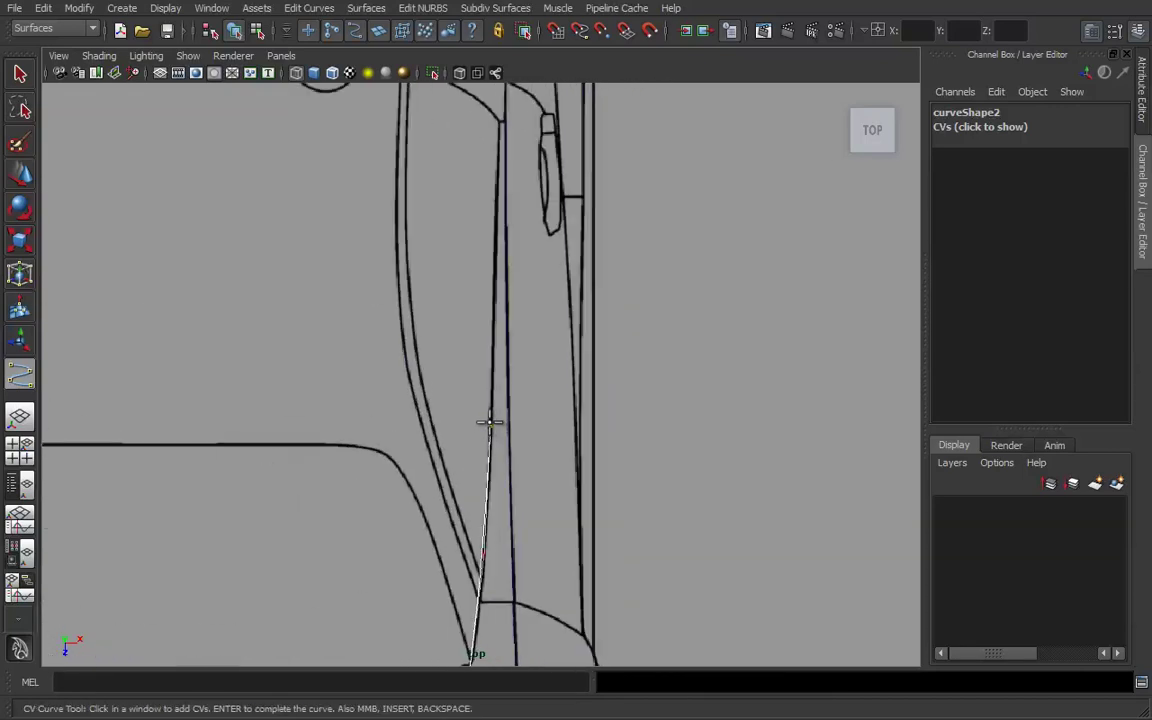
alt+middle_drag(490, 425, 468, 494)
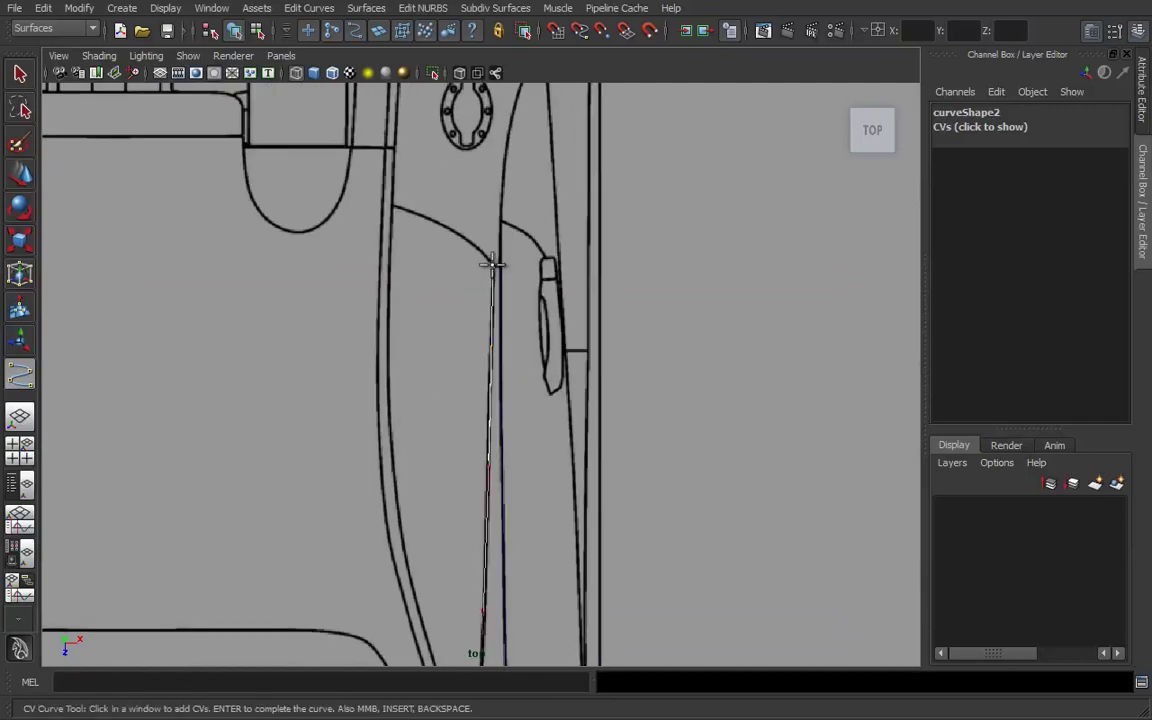
key(Return)
Switch the new curve to control vertex editing with the Move tool in the top view.
key(w)
scroll(507, 400, down, 5)
alt+middle_drag(522, 411, 530, 290)
alt+right_drag(535, 438, 590, 445)
alt+middle_drag(496, 429, 590, 301)
alt+right_drag(548, 458, 612, 465)
right_drag(484, 413, 385, 426)
drag(417, 485, 420, 482)
Work rearward through the curve's CVs along the hood edge in the top view to fit the blueprint line.
drag(409, 368, 461, 421)
alt+middle_drag(514, 442, 452, 630)
alt+middle_drag(558, 125, 462, 468)
drag(434, 322, 481, 337)
alt+middle_drag(510, 304, 474, 646)
drag(430, 298, 471, 336)
mouse_move(504, 275)
alt+middle_down()
mouse_move(499, 398)
mouse_move(504, 271)
alt+middle_up()
Examine where the flat curve lies against the car's outlines in the front and side views.
key(space)
mouse_move(324, 506)
alt+middle_down()
mouse_move(370, 528)
mouse_move(473, 445)
mouse_move(345, 496)
mouse_move(345, 473)
mouse_move(342, 506)
mouse_move(346, 485)
alt+middle_up()
scroll(343, 510, down, 5)
scroll(342, 519, down, 5)
drag(313, 553, 355, 570)
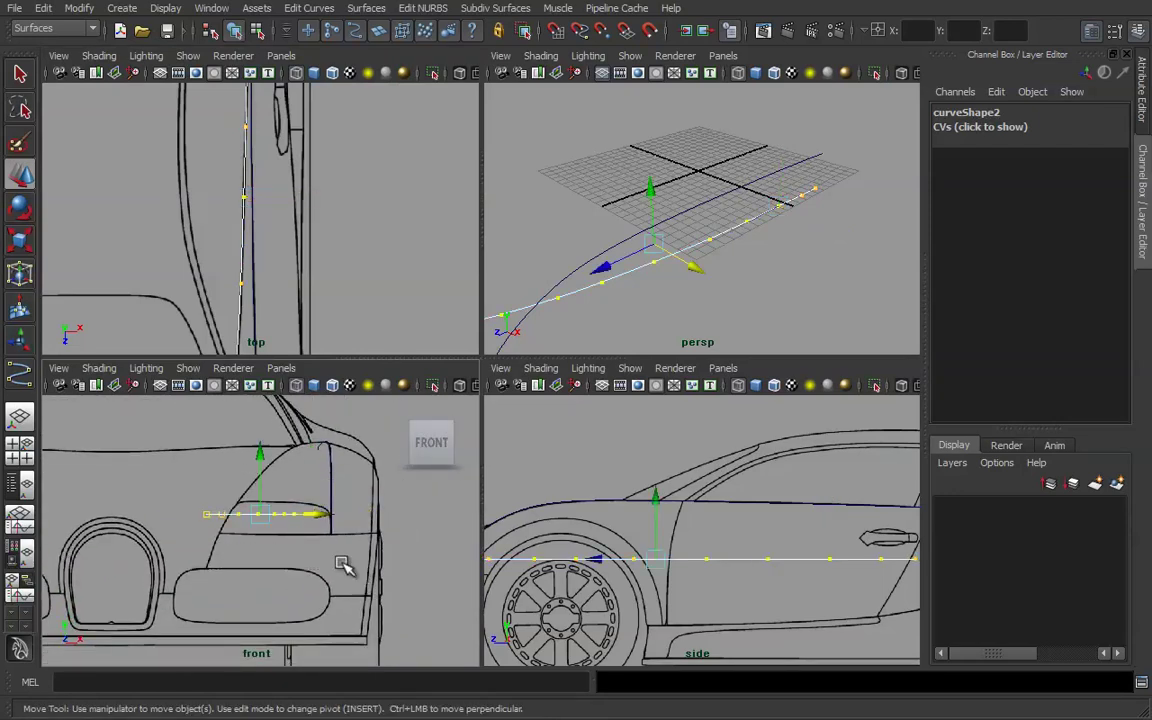
mouse_move(612, 543)
alt+middle_down()
mouse_move(653, 522)
mouse_move(616, 528)
alt+middle_up()
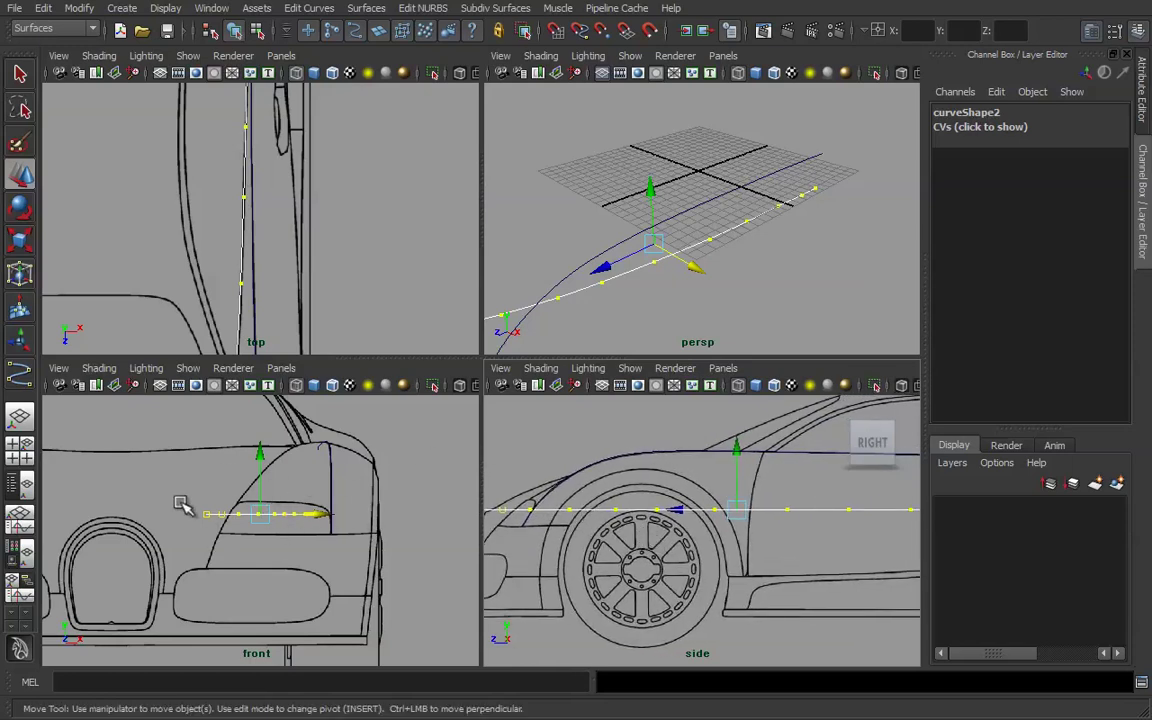
key(space)
alt+middle_drag(512, 481, 447, 503)
key(space)
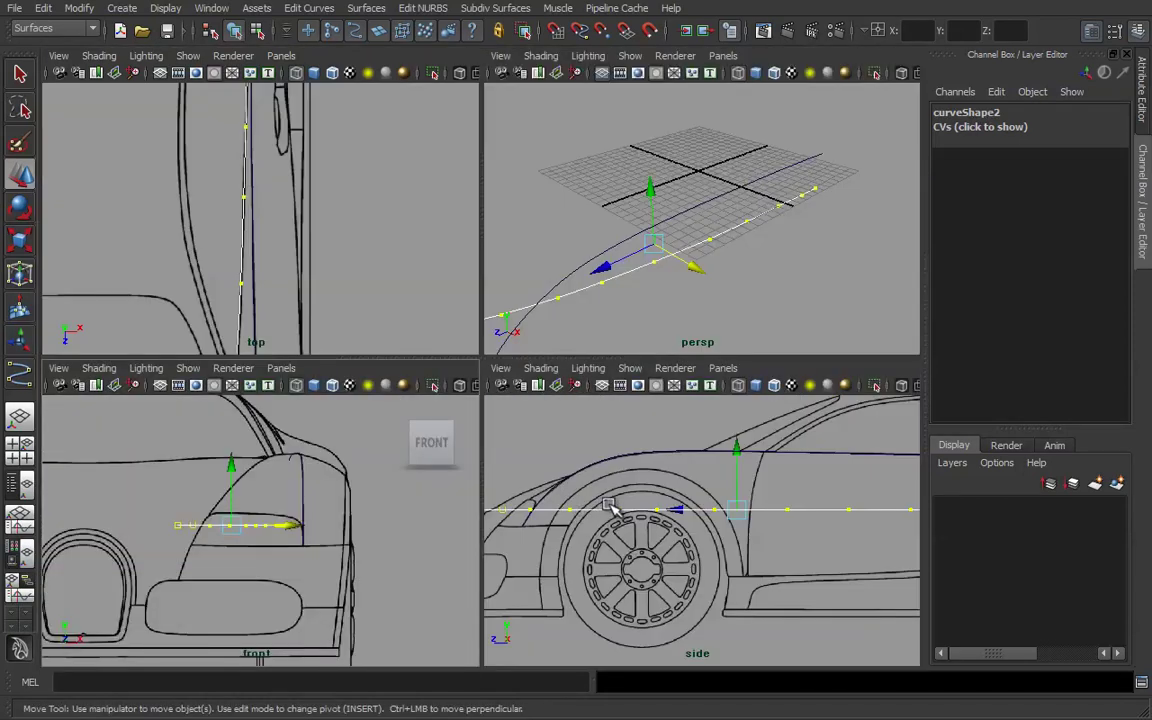
Select all of the curve's CVs and raise them to the level of the door's upper line in the side view.
scroll(608, 505, down, 2)
alt+middle_drag(607, 512, 590, 513)
key(space)
alt+middle_drag(517, 513, 513, 544)
alt+right_drag(500, 540, 337, 425)
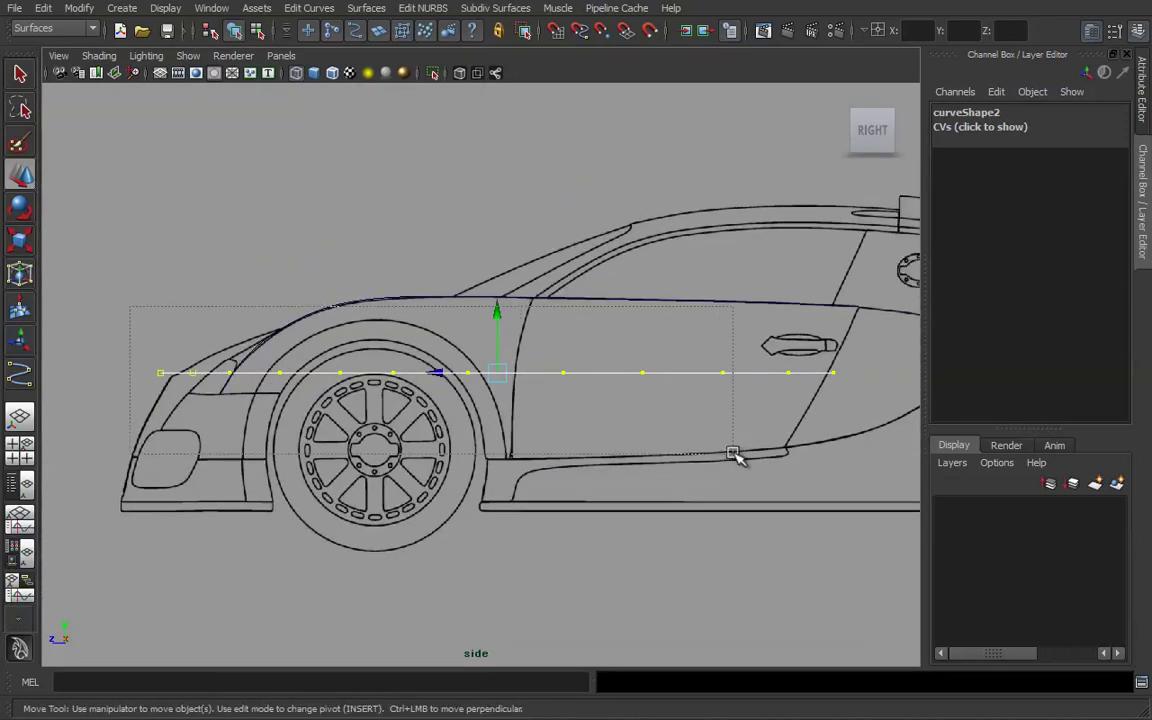
click(164, 373)
drag(162, 337, 162, 362)
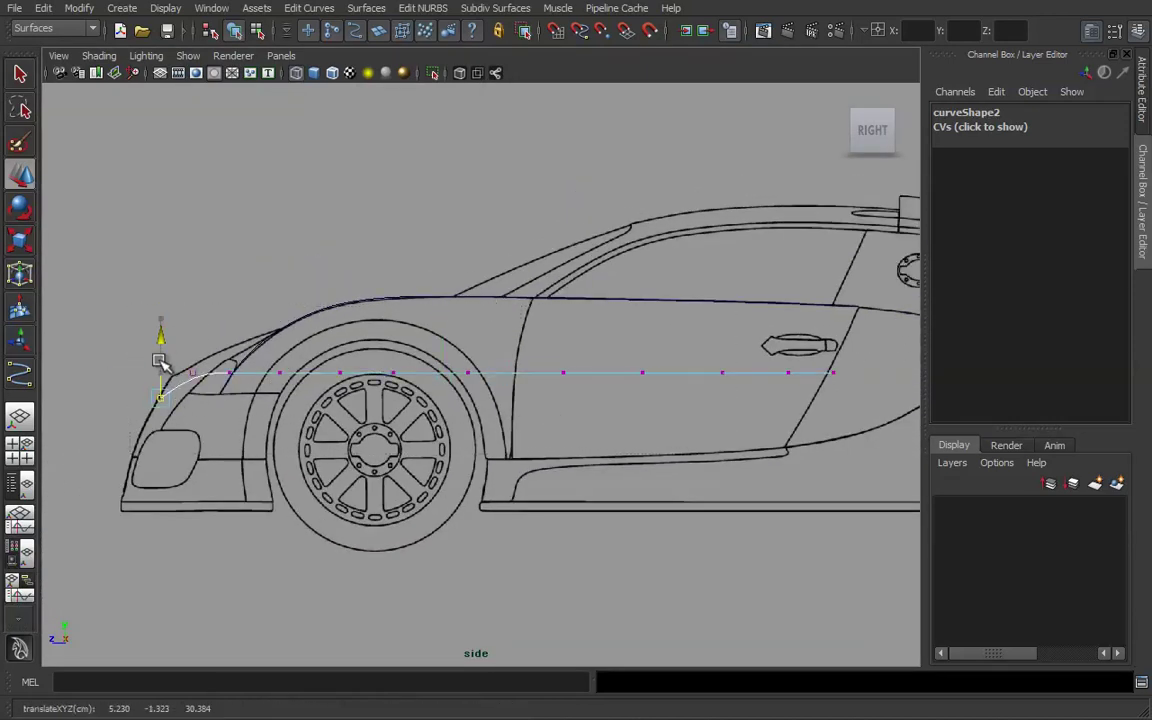
drag(110, 327, 731, 448)
drag(850, 460, 851, 461)
drag(498, 349, 508, 281)
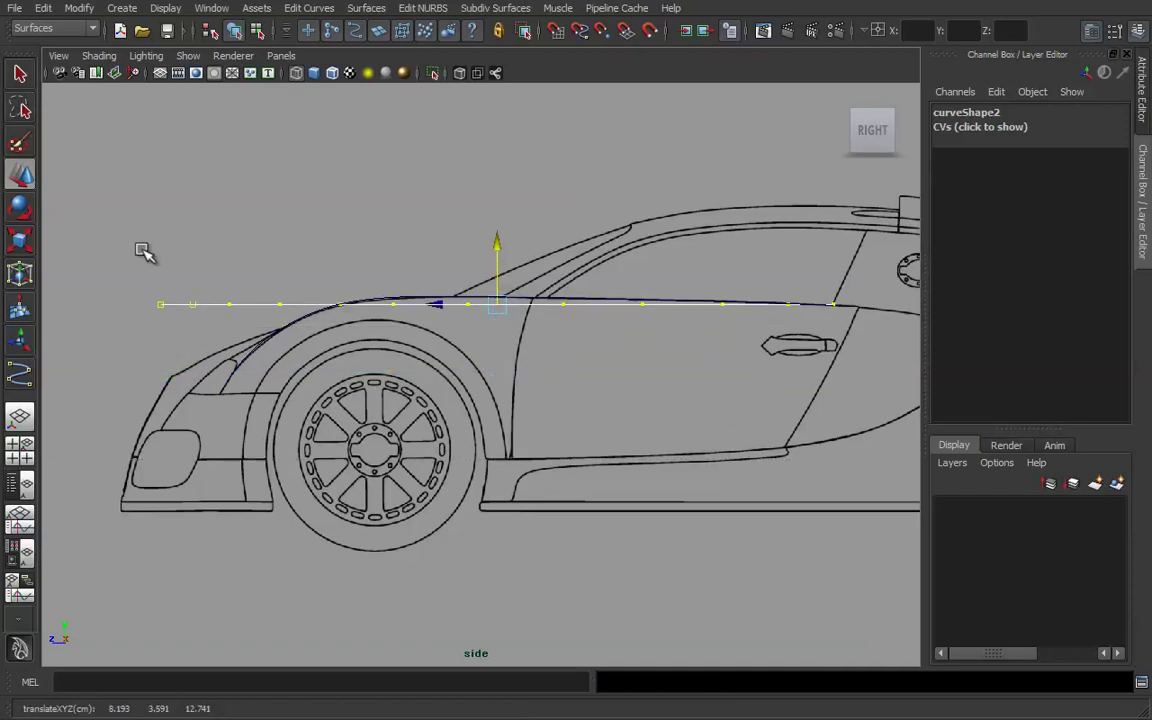
Rotate the CVs slightly to the slope of the door's upper line and raise them onto it in the side view.
alt+middle_drag(450, 324, 451, 346)
key(e)
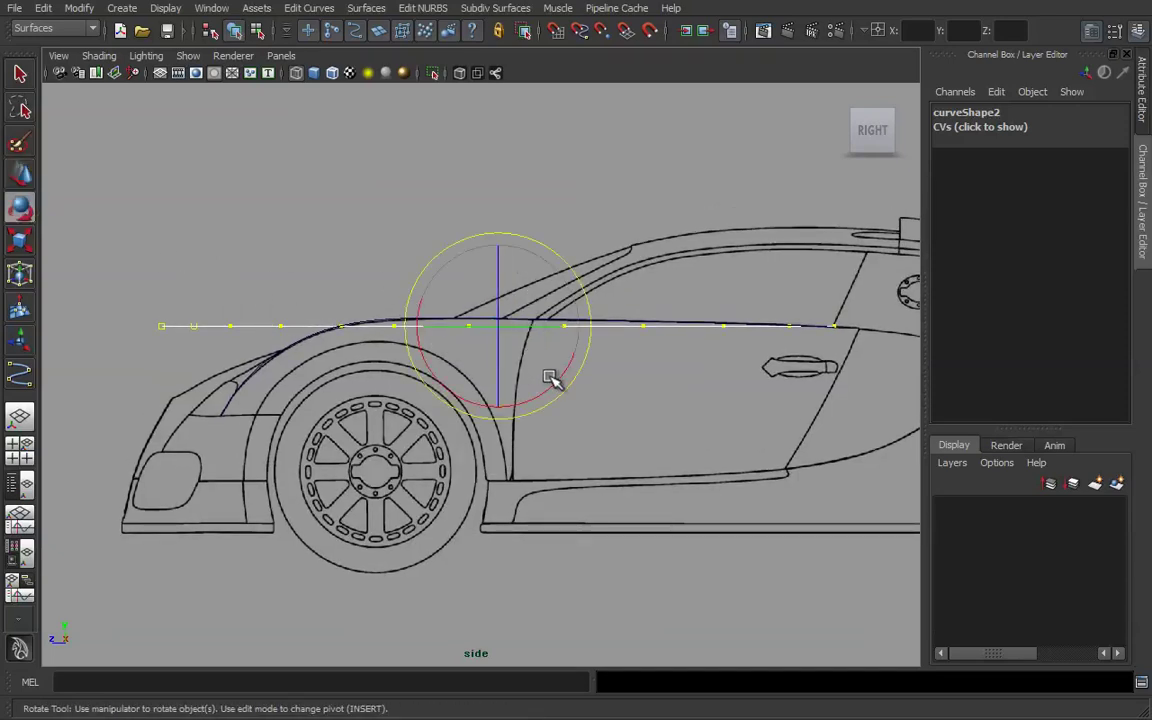
drag(555, 375, 556, 377)
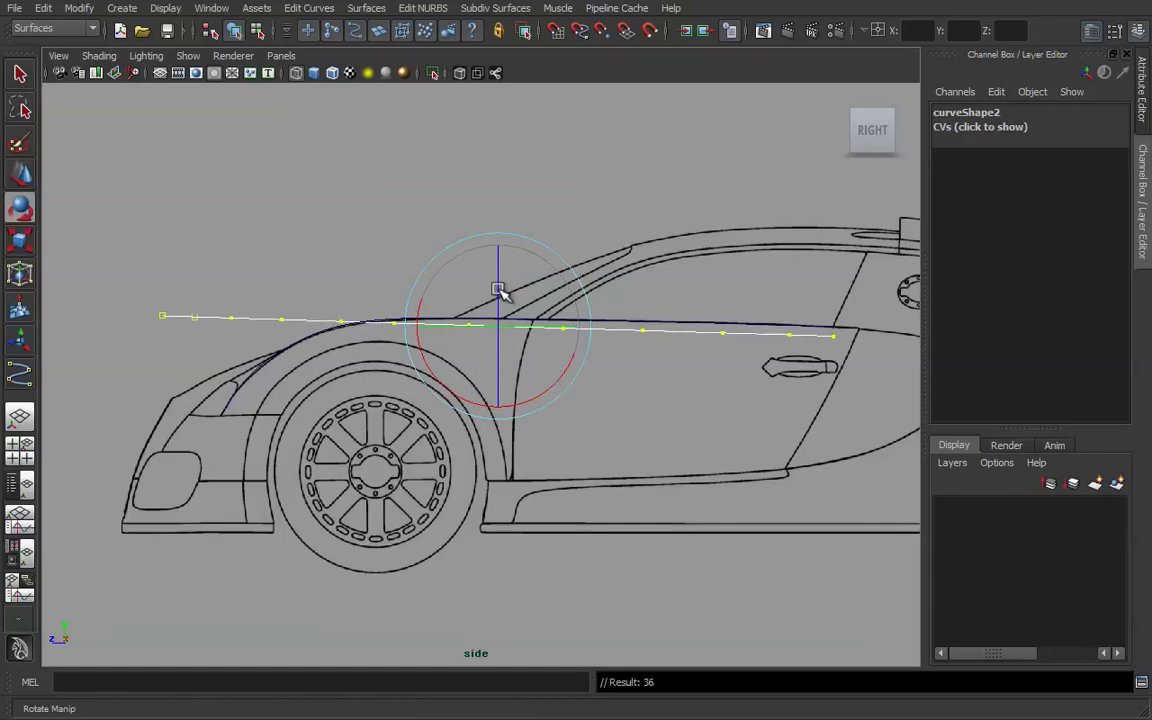
key(w)
drag(503, 284, 502, 274)
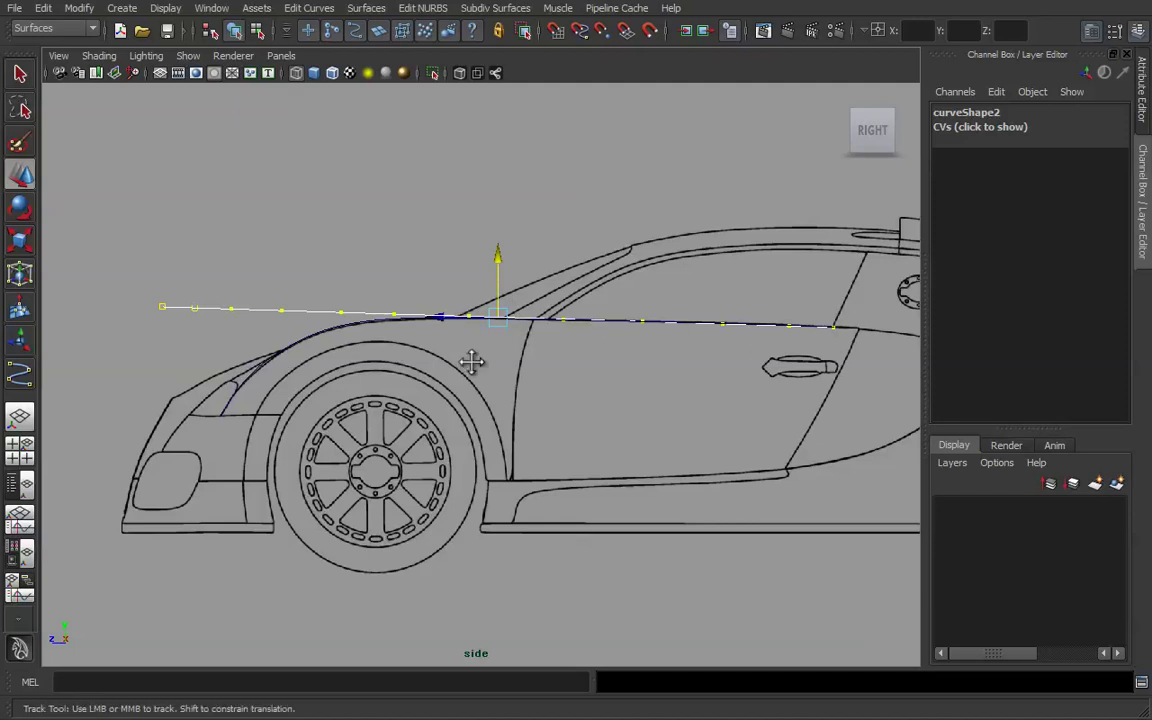
Lower the front CVs in stages so the curve slopes down from the fender to the nose in the side view.
alt+middle_drag(459, 360, 548, 369)
drag(290, 328, 374, 345)
drag(314, 287, 311, 302)
drag(221, 310, 272, 377)
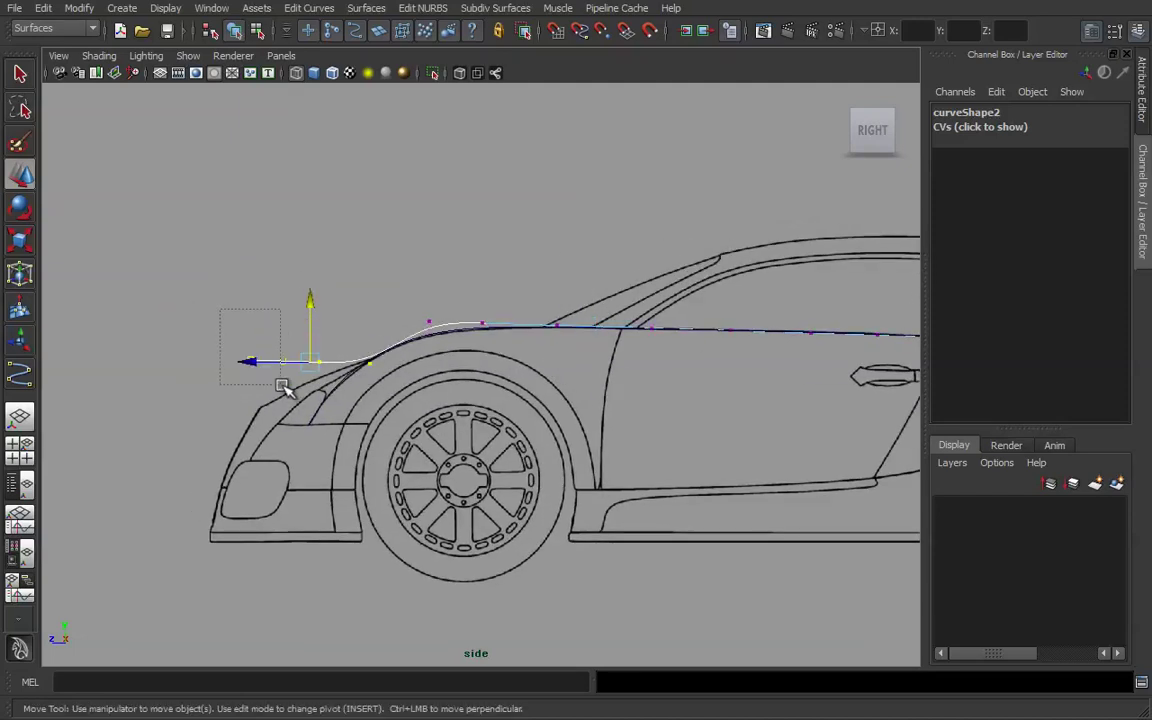
drag(268, 330, 243, 433)
drag(255, 388, 255, 402)
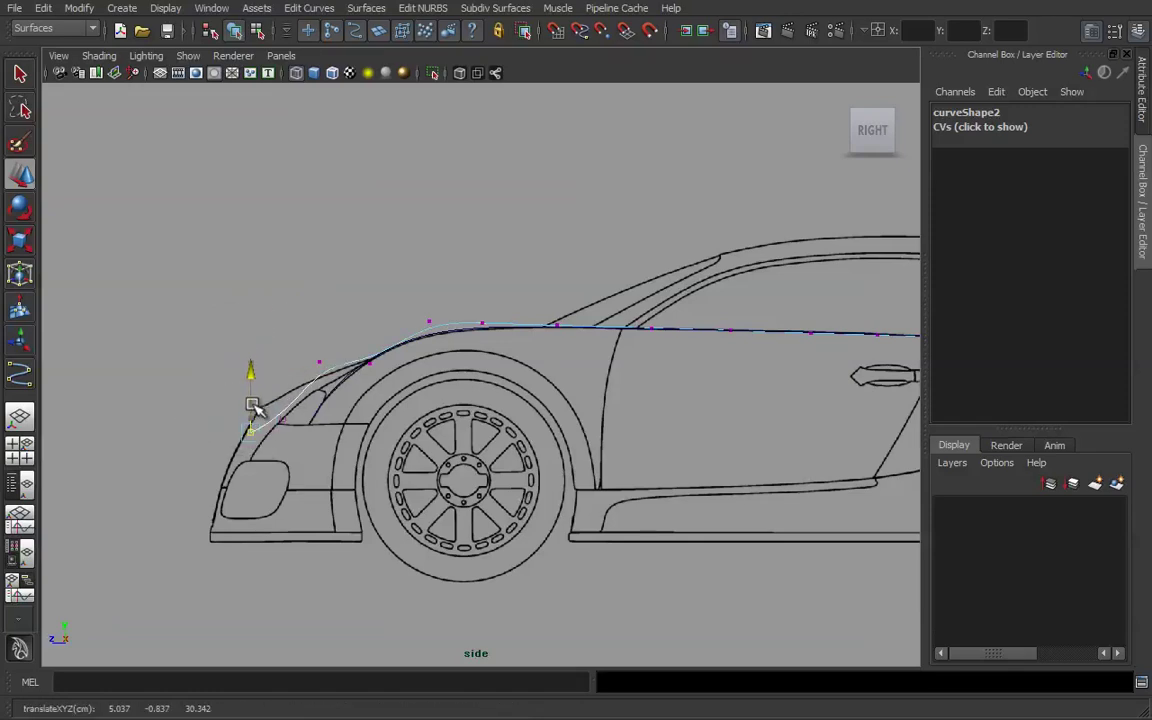
Lower the third CV, above the headlight, toward the hood edge in the side view.
scroll(360, 455, up, 5)
alt+middle_drag(470, 424, 697, 364)
scroll(368, 409, up, 5)
alt+middle_drag(360, 405, 411, 424)
drag(339, 359, 391, 388)
click(484, 262)
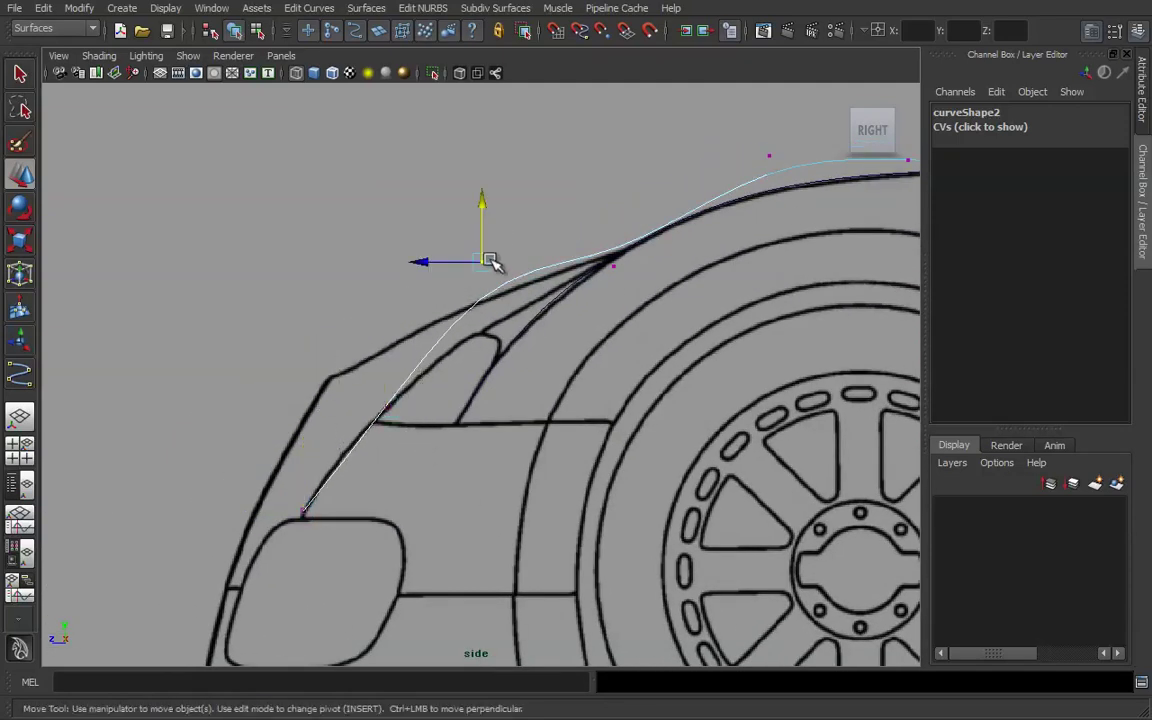
click(479, 240)
key(ctrl+z)
drag(483, 231, 480, 278)
Lower the CV above the front wheel toward the fender line in the side view.
alt+middle_drag(686, 326, 487, 453)
drag(540, 259, 590, 302)
drag(571, 250, 571, 293)
alt+middle_drag(538, 350, 395, 416)
alt+right_drag(395, 416, 574, 413)
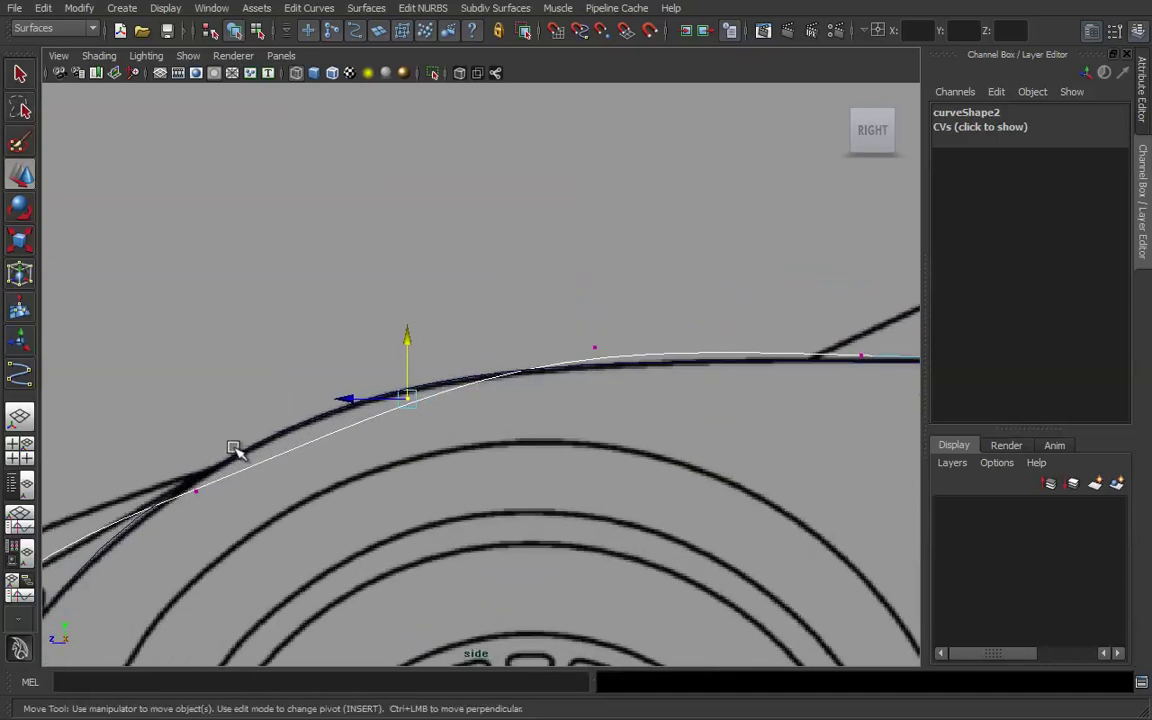
Examine how the front part of the curve fits the blueprints in the front and side views.
key(space)
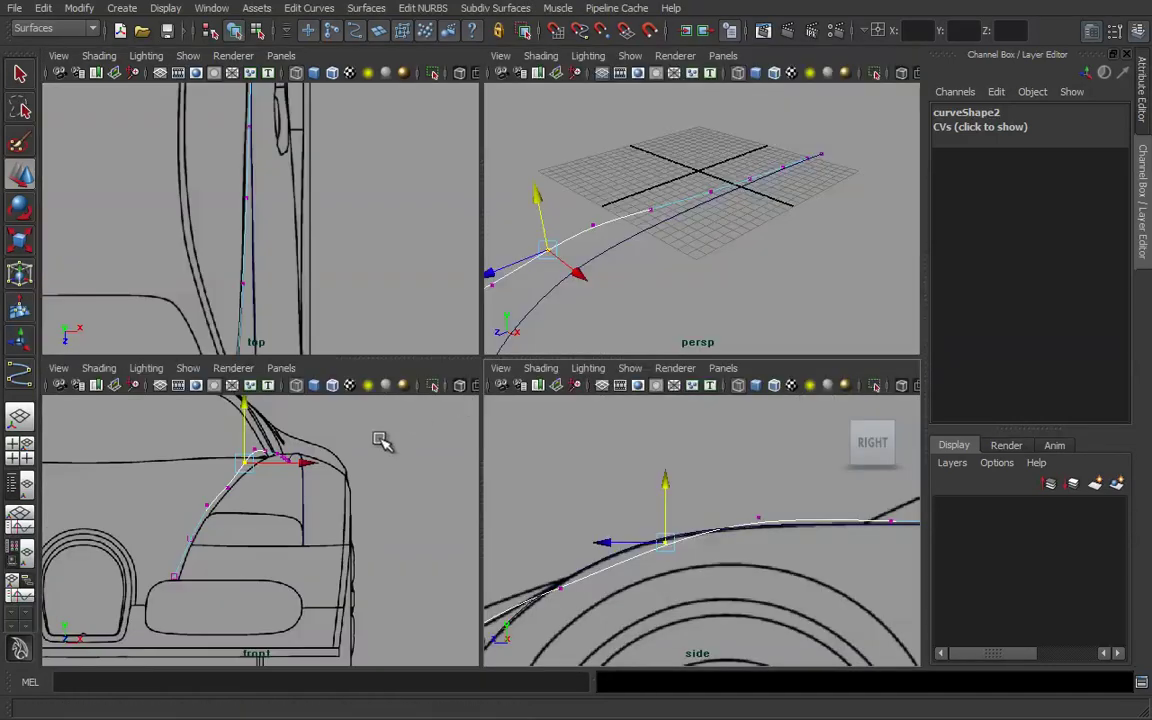
alt+middle_drag(306, 512, 355, 499)
alt+right_drag(342, 490, 375, 496)
alt+middle_drag(375, 496, 322, 518)
alt+middle_drag(768, 548, 736, 557)
drag(706, 499, 751, 556)
alt+middle_drag(249, 545, 305, 481)
alt+right_drag(305, 481, 346, 546)
Move the curve's front end CV outward onto the front corner of the hood edge in the top view.
drag(200, 563, 201, 568)
alt+middle_drag(197, 545, 205, 562)
alt+right_drag(113, 560, 200, 567)
drag(187, 562, 200, 563)
alt+middle_drag(605, 580, 862, 449)
alt+middle_drag(534, 624, 586, 535)
alt+right_drag(587, 535, 710, 540)
scroll(360, 123, down, 8)
scroll(357, 238, up, 6)
key(ctrl+z)
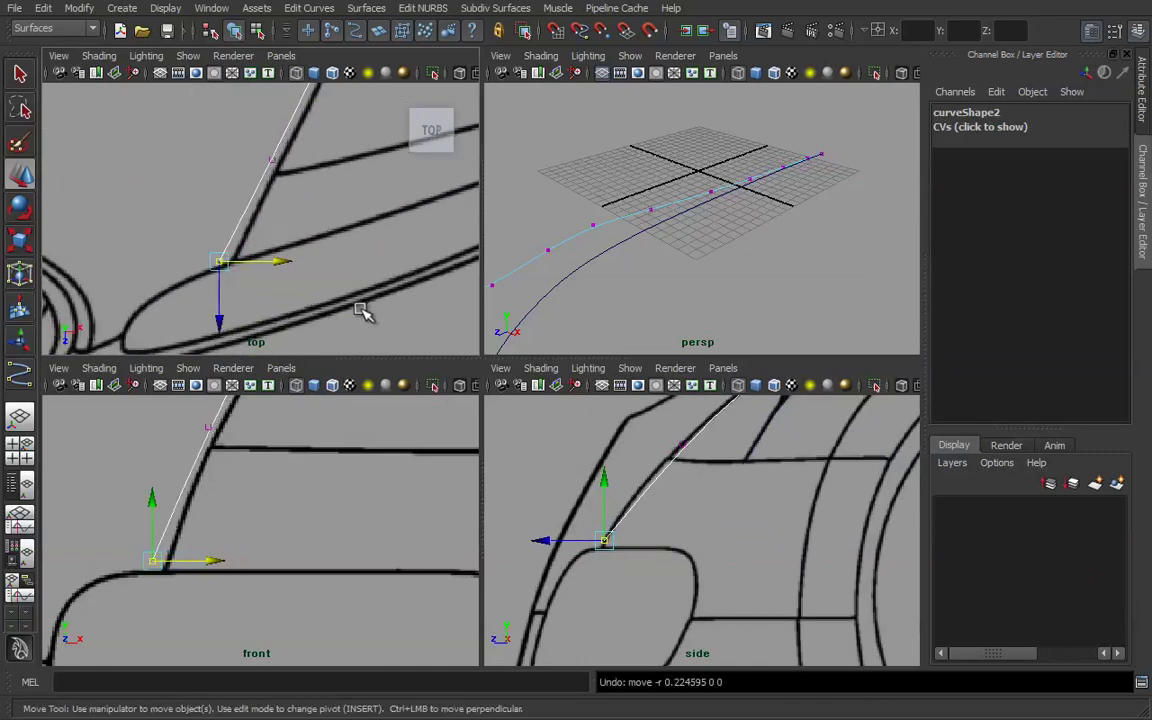
drag(259, 258, 273, 263)
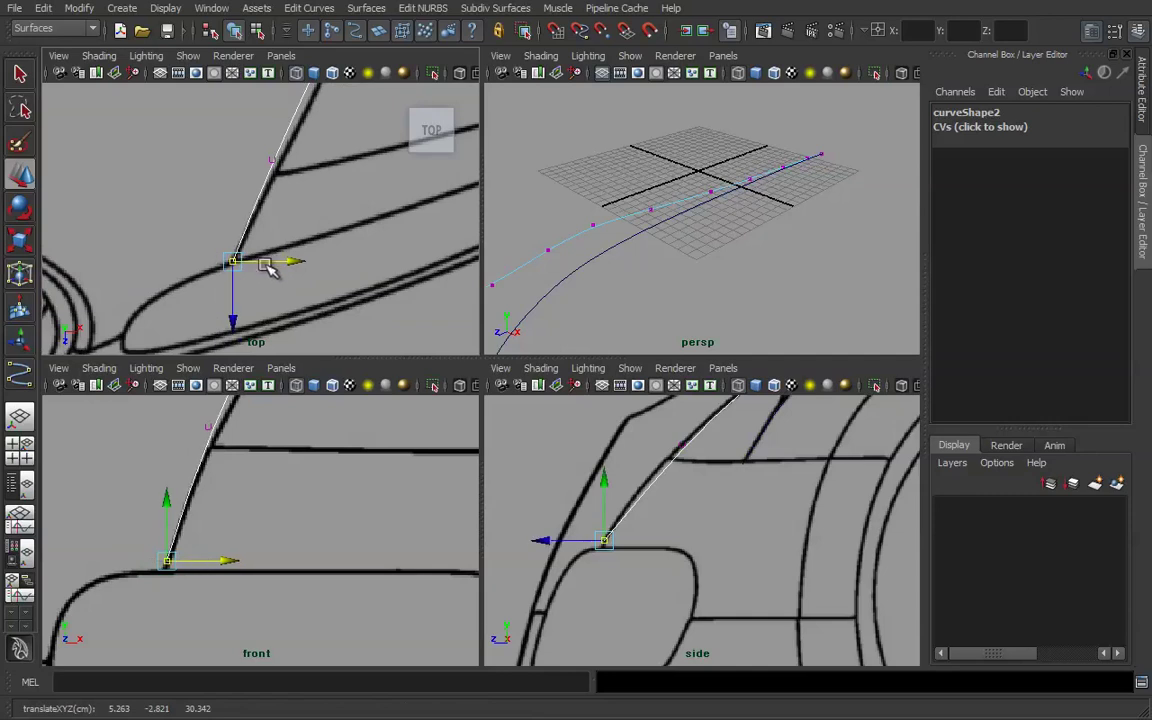
Shift the second CV outward onto the hood edge in the front view.
alt+middle_drag(279, 473, 293, 537)
click(222, 491)
drag(254, 493, 252, 491)
click(260, 497)
key(ctrl+z)
Try moving the second CV up and forward in the side view to match the line below the headlight.
alt+middle_drag(714, 525, 698, 590)
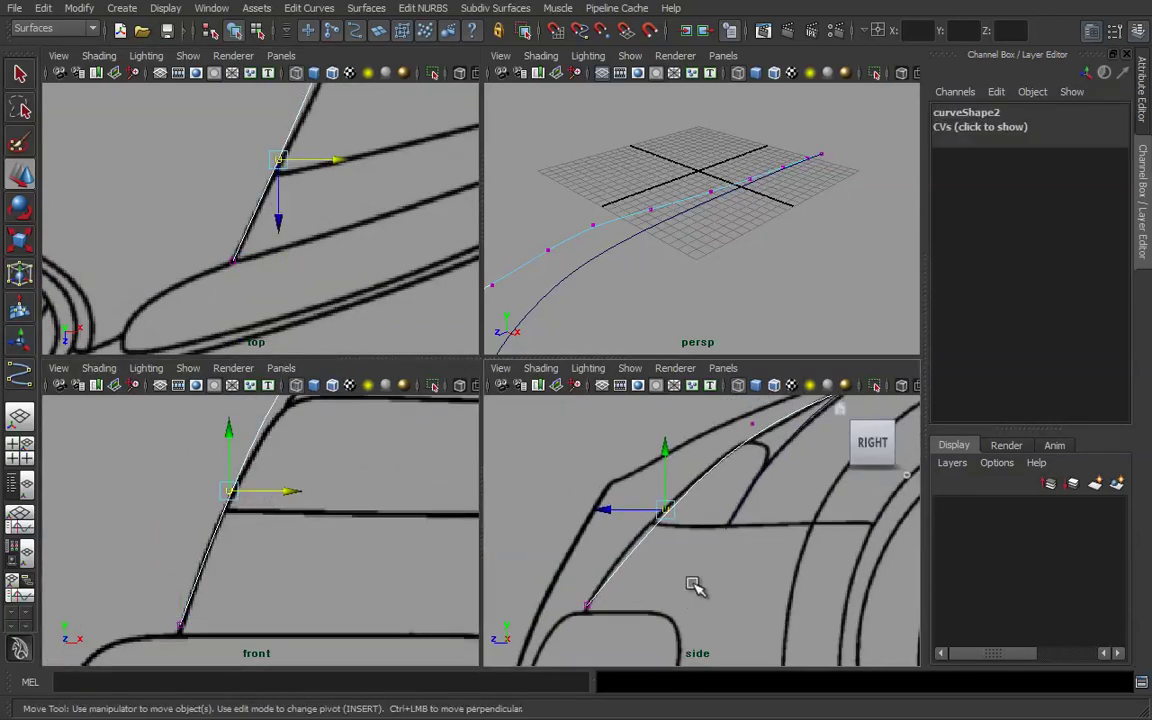
alt+right_drag(589, 553, 705, 551)
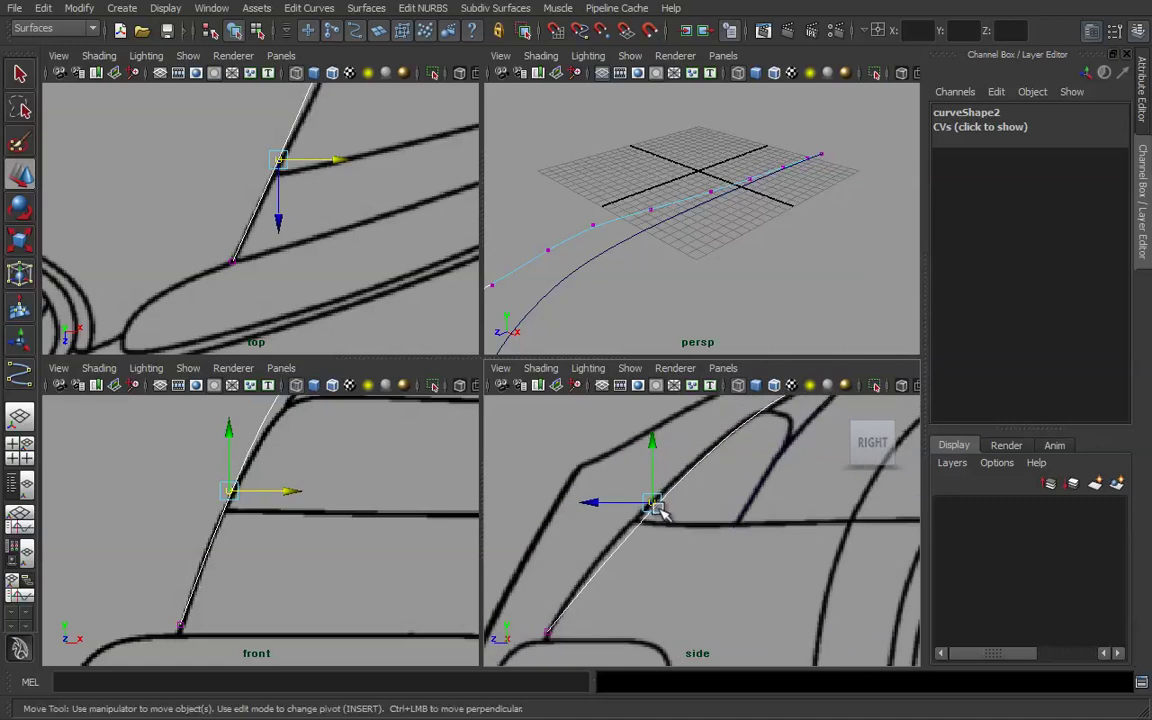
drag(654, 484, 654, 470)
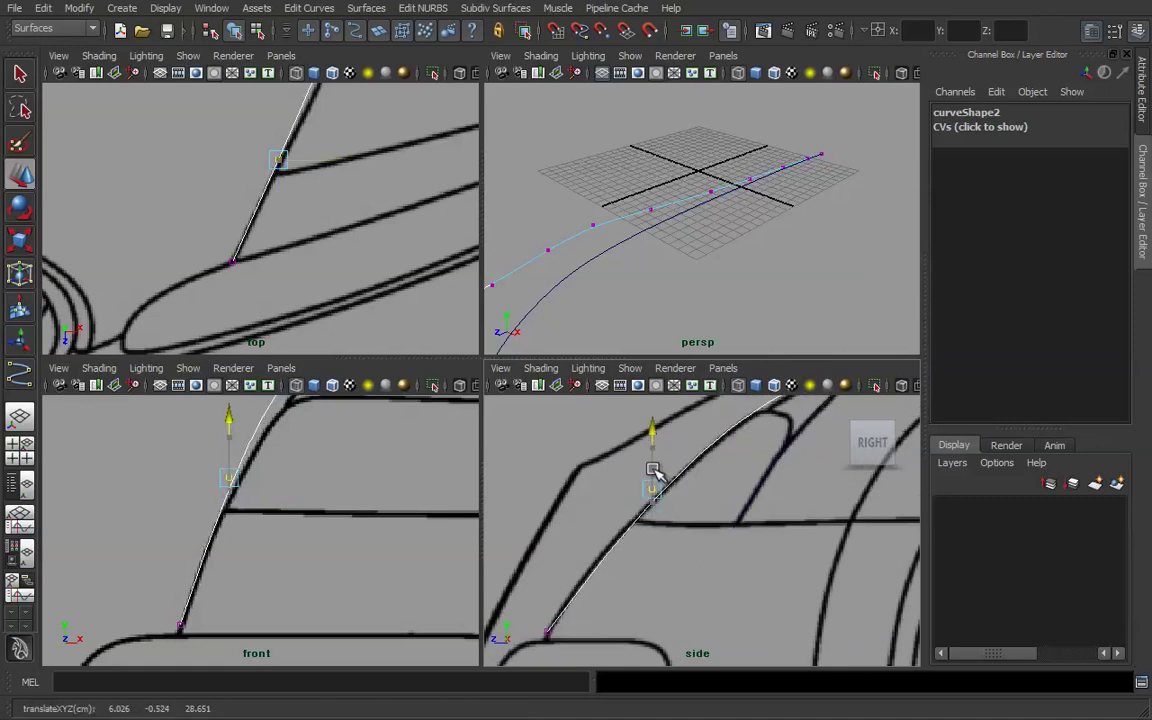
key(ctrl+z)
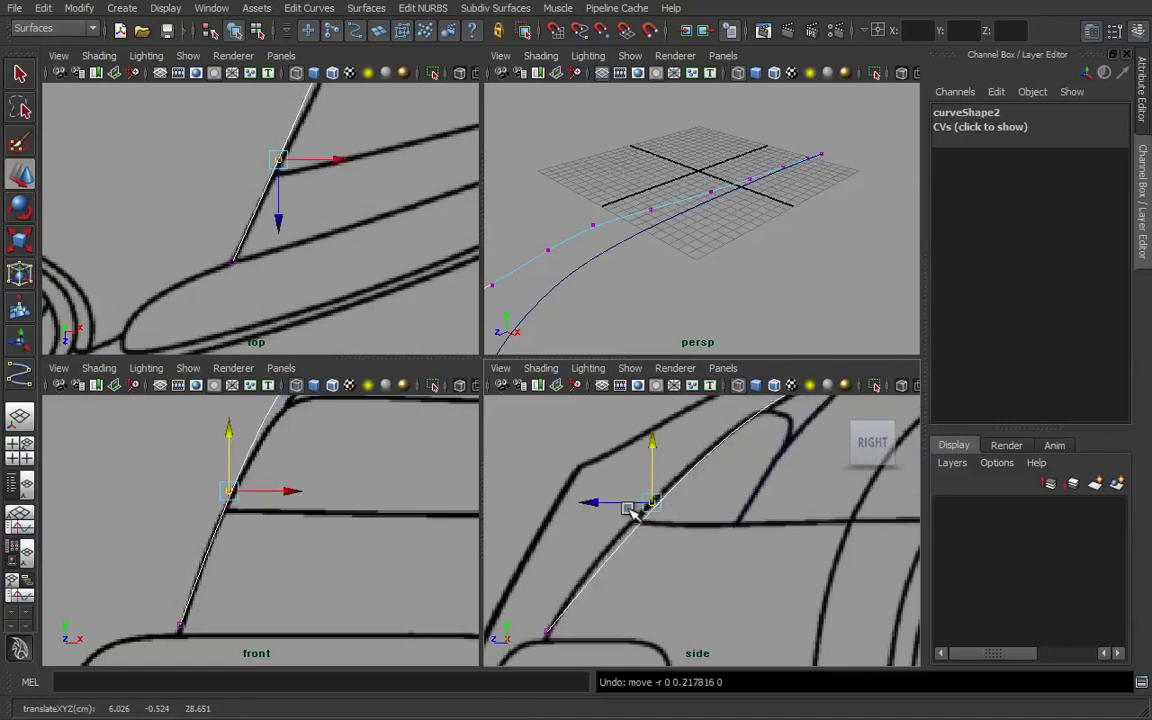
drag(651, 477, 655, 455)
key(ctrl+z)
drag(605, 502, 581, 502)
key(ctrl+z)
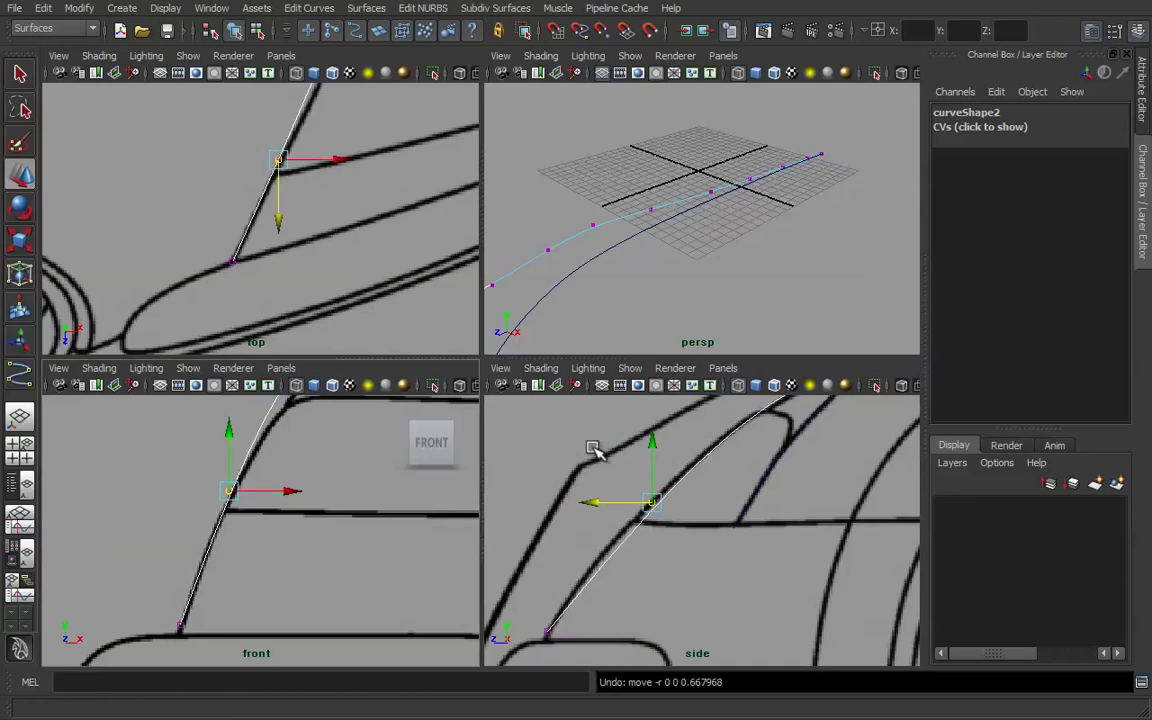
Raise the second CV to fit the side view line and fine-tune its sideways position in the front view.
drag(607, 500, 651, 466)
key(ctrl+z)
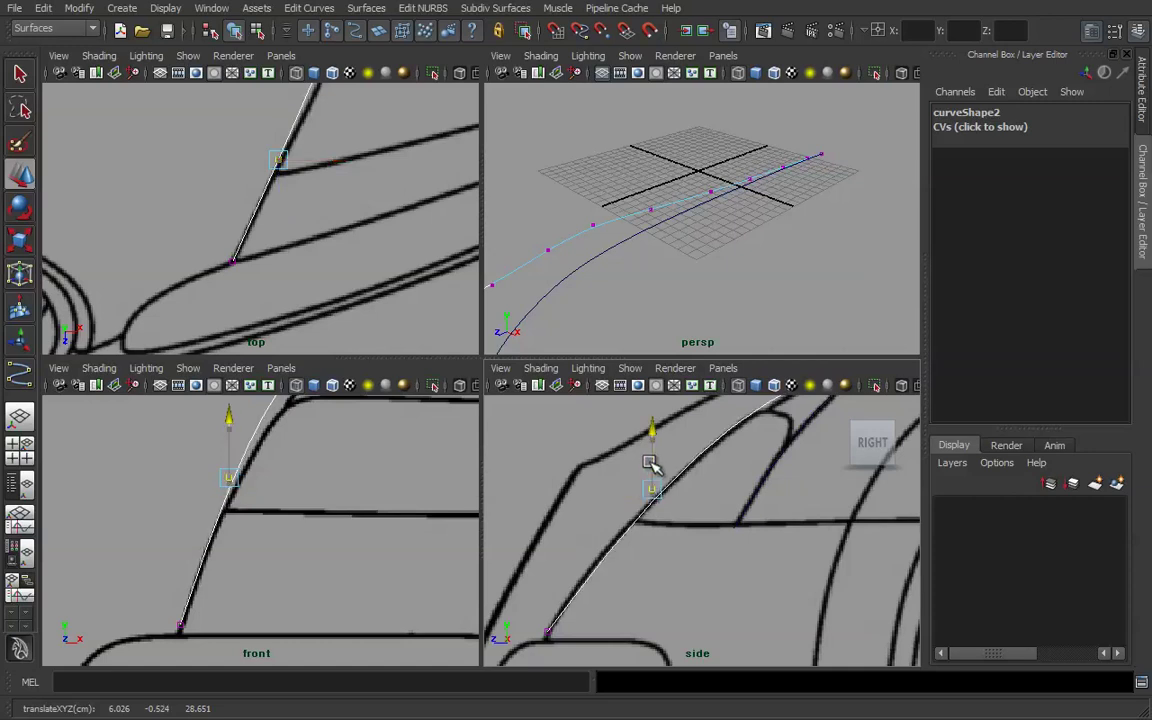
alt+middle_drag(271, 466, 268, 506)
mouse_move(265, 517)
mouse_down()
mouse_move(263, 486)
mouse_move(213, 516)
mouse_move(255, 514)
mouse_up()
key(ctrl+z)
key(ctrl+z)
alt+middle_drag(327, 218, 267, 277)
drag(260, 517, 265, 521)
Select the third CV, above the headlight, and lower it to fit the curve to the blueprint in the side view.
alt+middle_drag(282, 157, 262, 290)
mouse_move(267, 257)
mouse_down()
mouse_move(212, 229)
mouse_move(281, 238)
mouse_up()
alt+middle_drag(318, 470, 259, 565)
alt+middle_drag(704, 496, 560, 590)
alt+right_drag(720, 530, 655, 508)
alt+middle_drag(655, 508, 640, 515)
alt+right_drag(670, 515, 756, 521)
alt+middle_drag(664, 521, 730, 527)
alt+right_drag(694, 500, 715, 499)
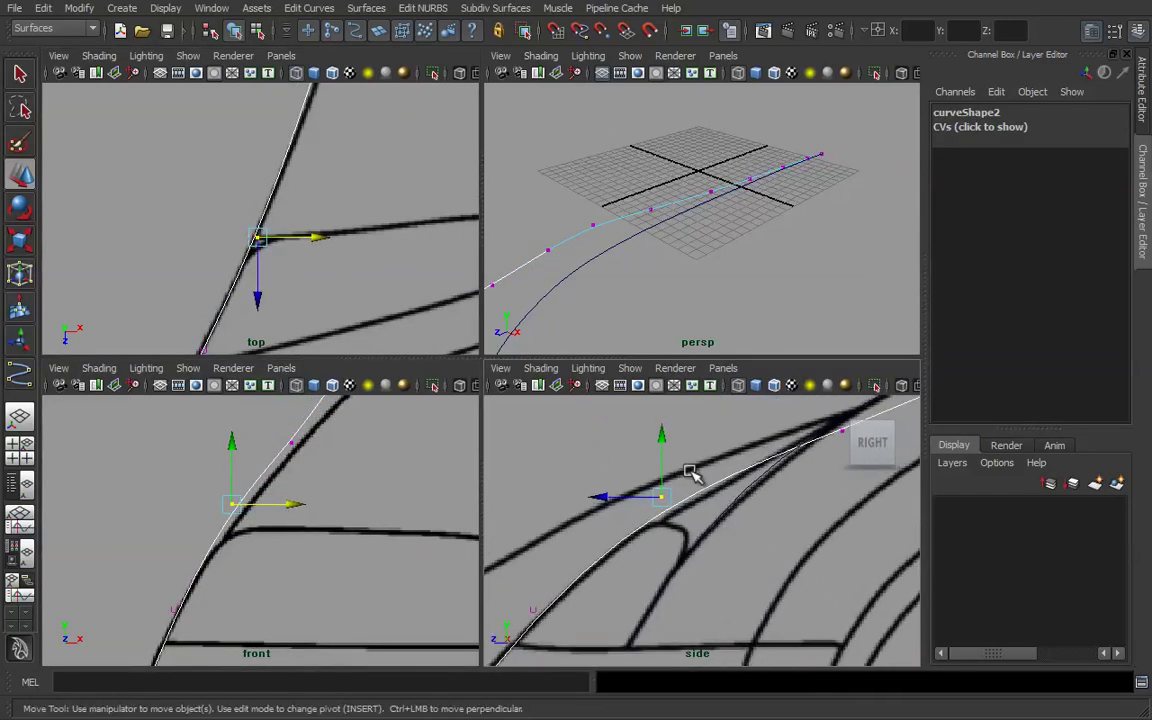
drag(661, 455, 664, 470)
Move the fourth CV outward in the front view to follow the hood edge.
alt+middle_drag(331, 433, 245, 536)
drag(231, 556, 190, 522)
alt+middle_drag(335, 195, 279, 400)
drag(236, 545, 247, 546)
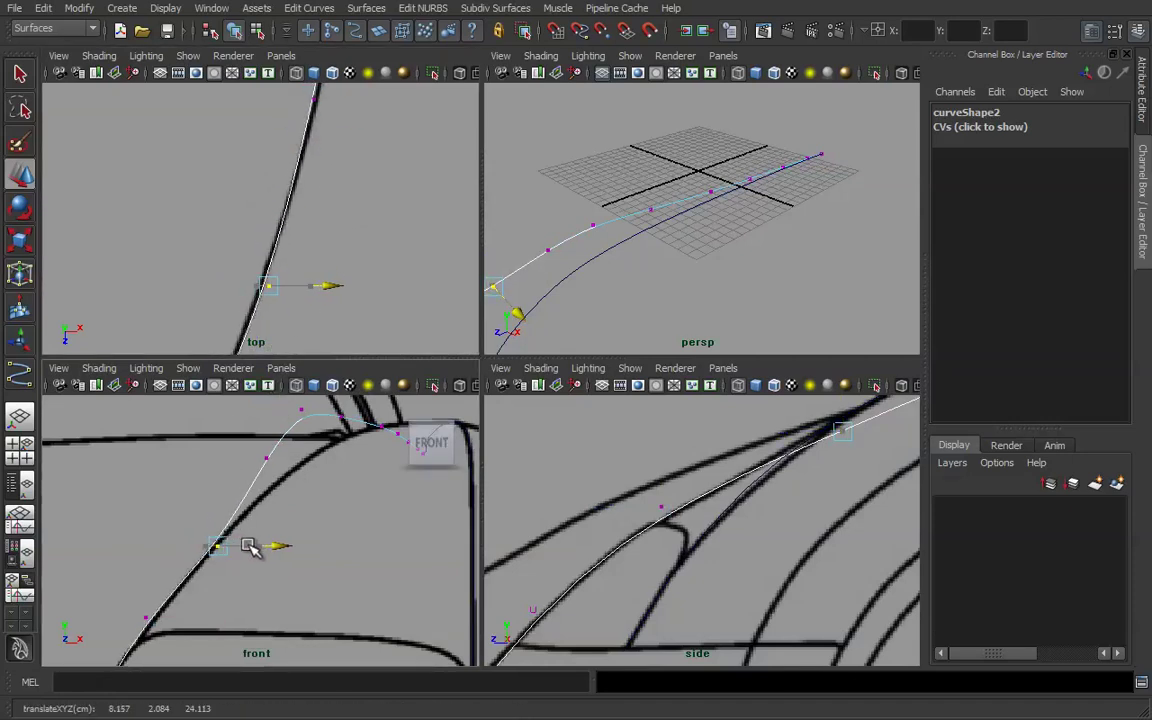
Select the fifth CV, over the front wheel, and move it inward onto the hood edge in the top view.
alt+middle_drag(263, 522, 253, 560)
drag(230, 480, 301, 507)
alt+middle_drag(741, 518, 590, 592)
alt+middle_drag(850, 470, 668, 541)
alt+right_drag(700, 535, 738, 518)
click(697, 450)
alt+middle_drag(376, 203, 357, 326)
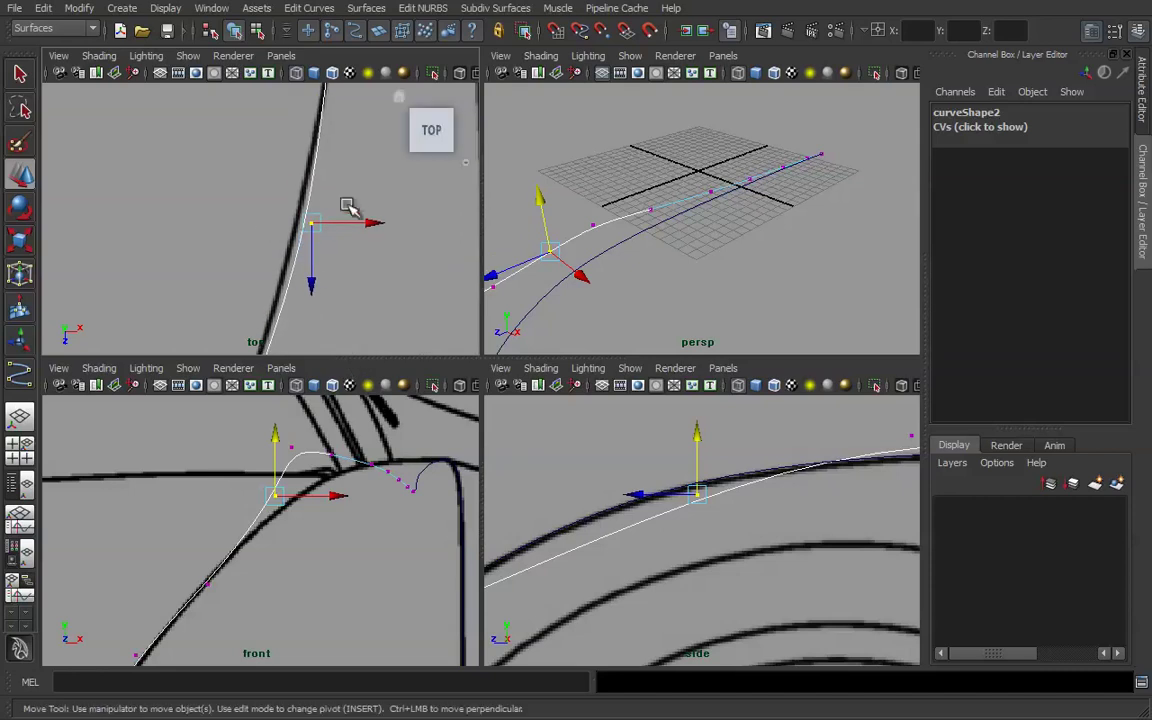
drag(349, 220, 339, 221)
alt+middle_drag(303, 332, 337, 188)
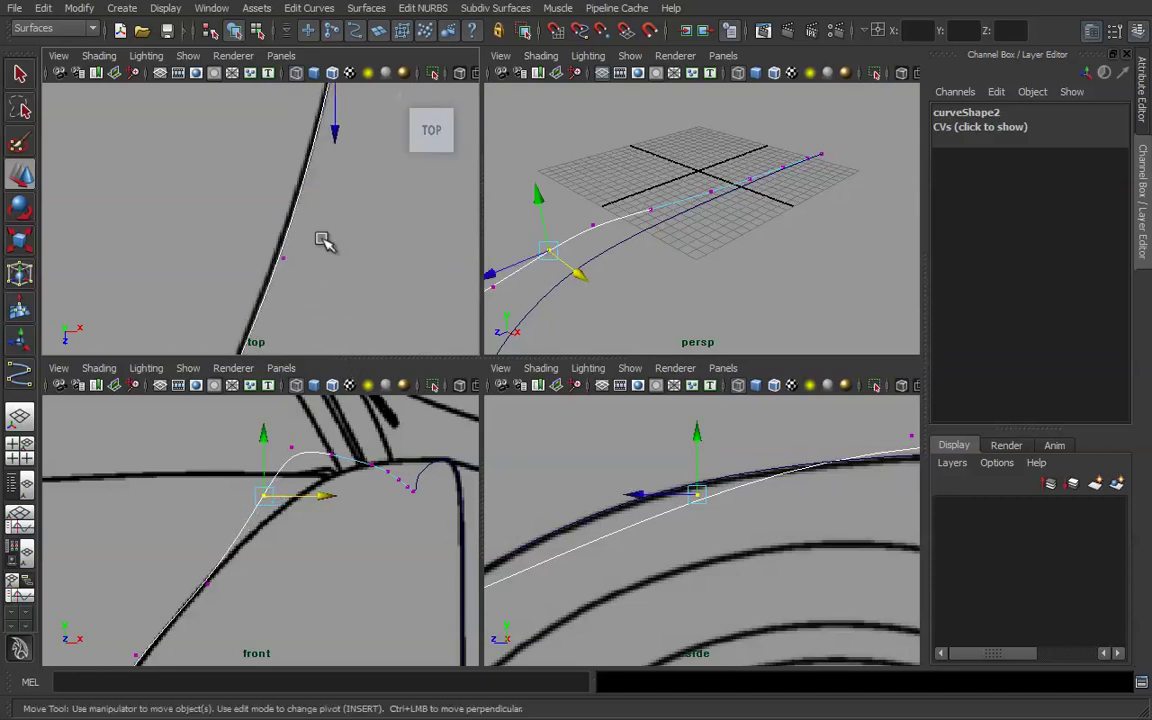
Select the fifth CV of the hood-edge curve, over the front wheel, and lower it onto the hood edge in the front view.
drag(262, 239, 308, 262)
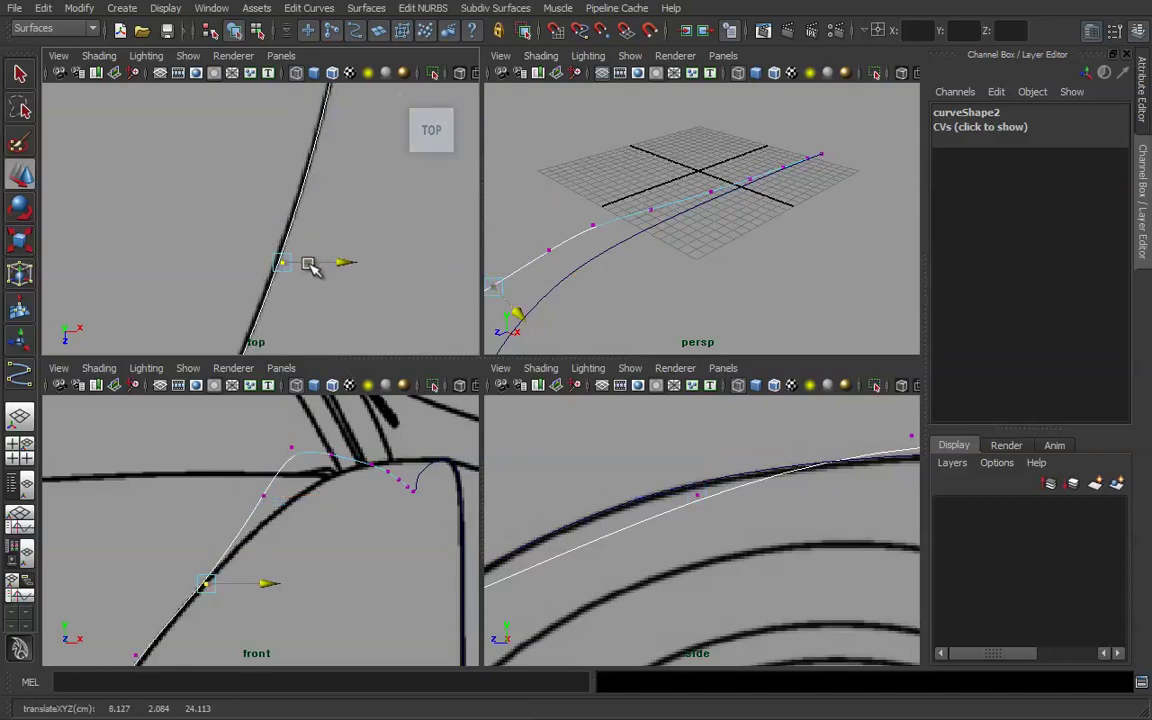
alt+middle_drag(296, 449, 283, 469)
drag(240, 499, 268, 532)
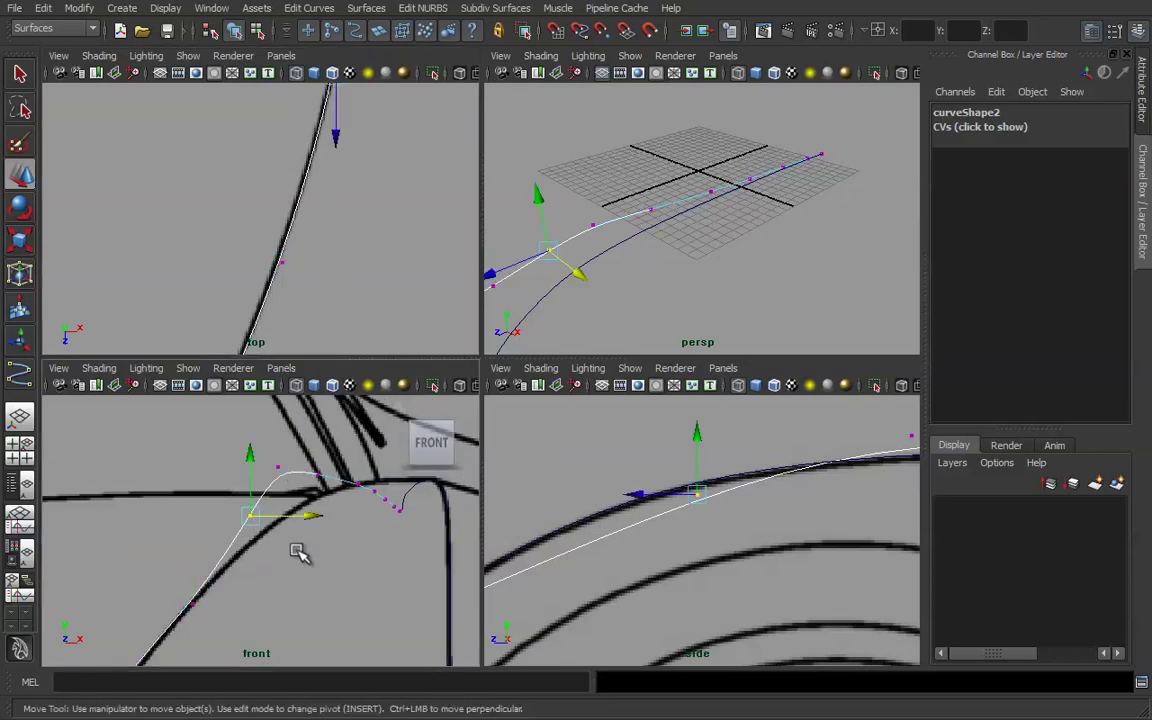
alt+middle_drag(689, 540, 733, 537)
mouse_move(746, 476)
mouse_down()
mouse_move(743, 466)
mouse_move(741, 498)
mouse_up()
alt+middle_drag(810, 588, 652, 611)
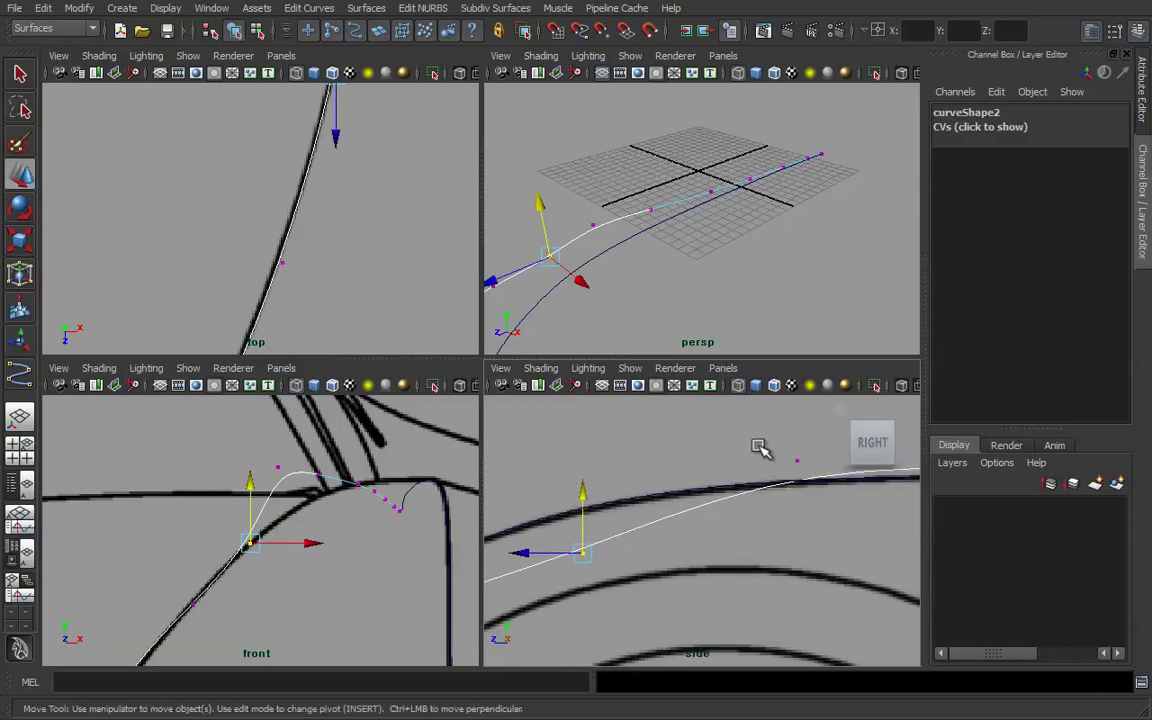
Select the sixth CV and lower it in the side view until it meets the hood edge in the front view.
drag(763, 450, 818, 501)
alt+middle_drag(311, 518, 275, 543)
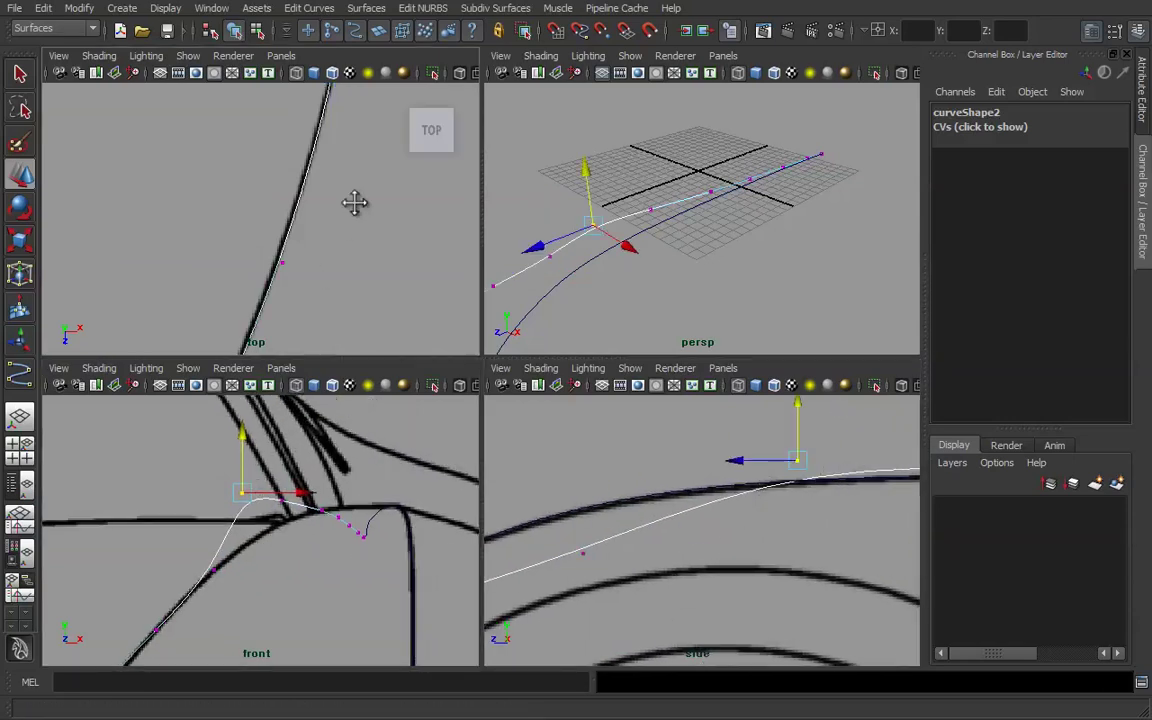
alt+middle_drag(355, 204, 288, 350)
alt+middle_drag(291, 213, 279, 344)
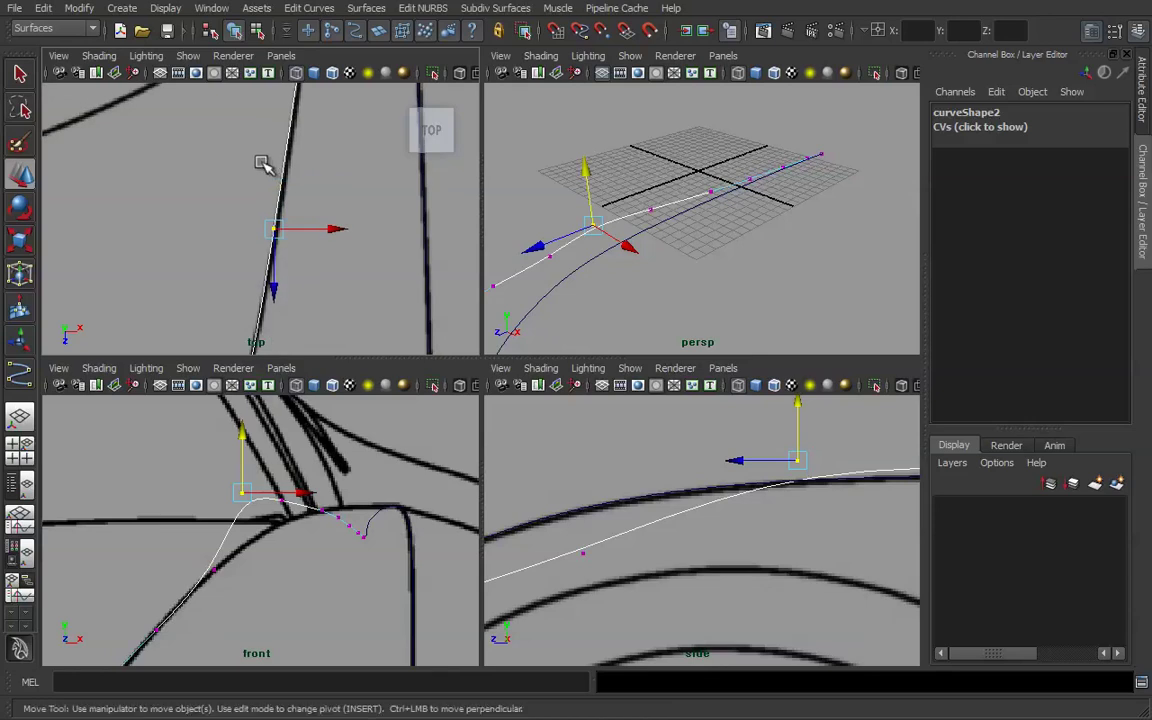
drag(242, 454, 243, 461)
key(ctrl+z)
alt+middle_drag(782, 506, 676, 540)
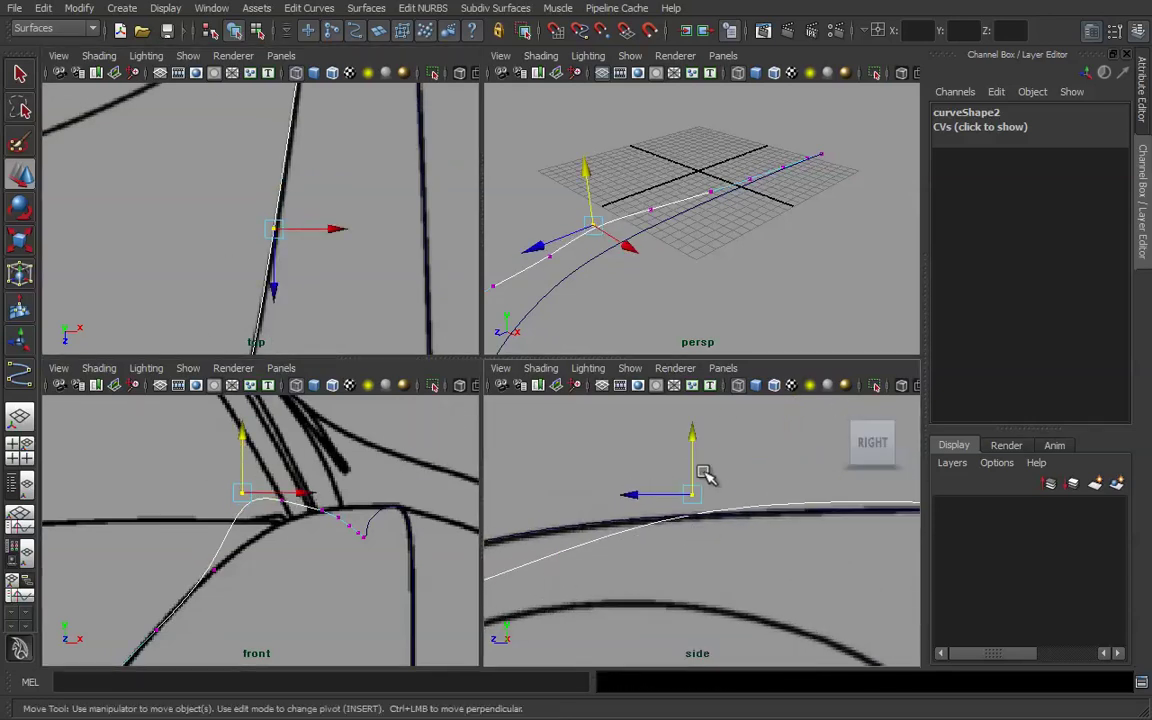
drag(689, 463, 692, 525)
Select the seventh CV, near the windshield base, and lower it slightly onto the hood line in the front view.
alt+middle_drag(744, 562, 639, 563)
alt+middle_drag(374, 154, 345, 224)
alt+right_drag(345, 224, 248, 206)
alt+middle_drag(246, 206, 242, 210)
alt+middle_drag(730, 527, 652, 526)
alt+right_drag(790, 533, 720, 537)
alt+middle_drag(708, 585, 718, 532)
alt+right_drag(718, 532, 650, 515)
alt+middle_drag(344, 255, 362, 207)
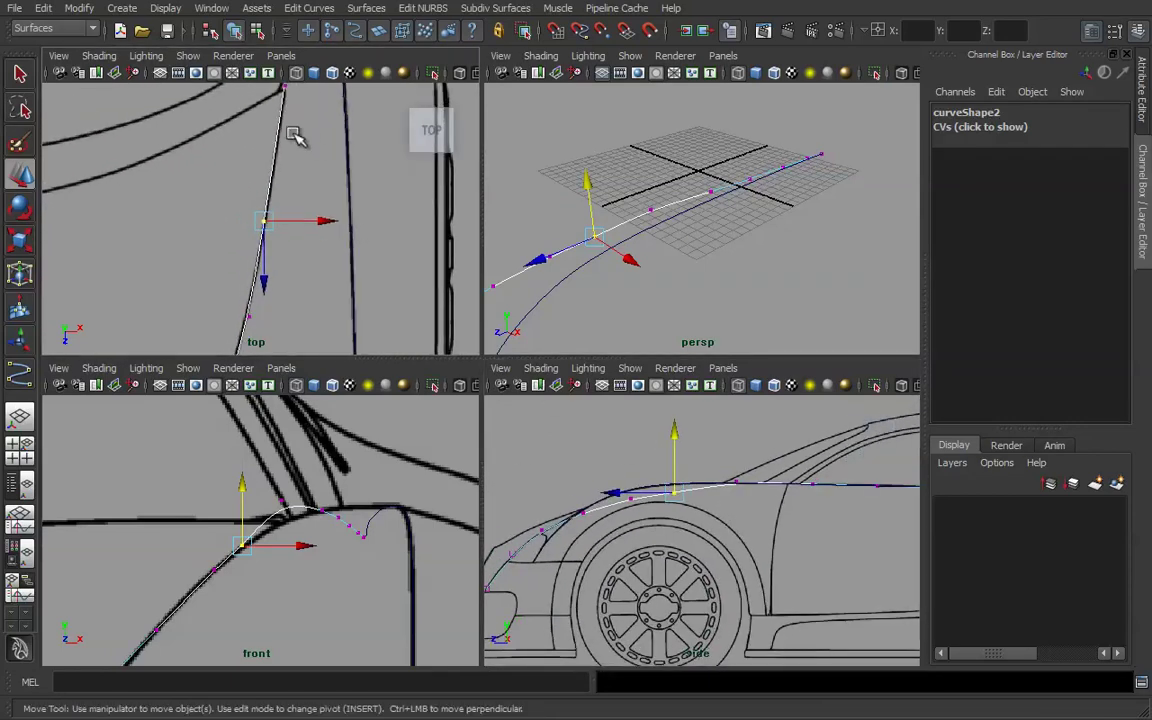
click(280, 500)
drag(284, 458, 284, 467)
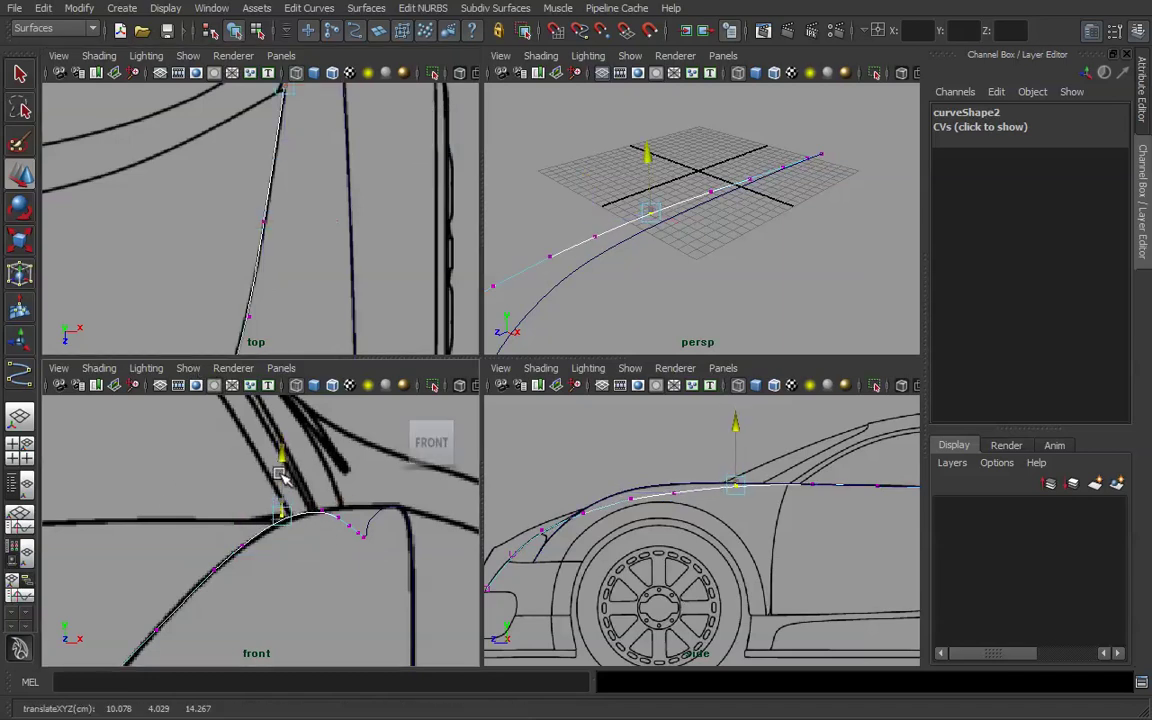
Examine how the hood-edge curve follows the blueprint around the sixth CV in the side view and enlarged top view.
alt+middle_drag(644, 535, 644, 555)
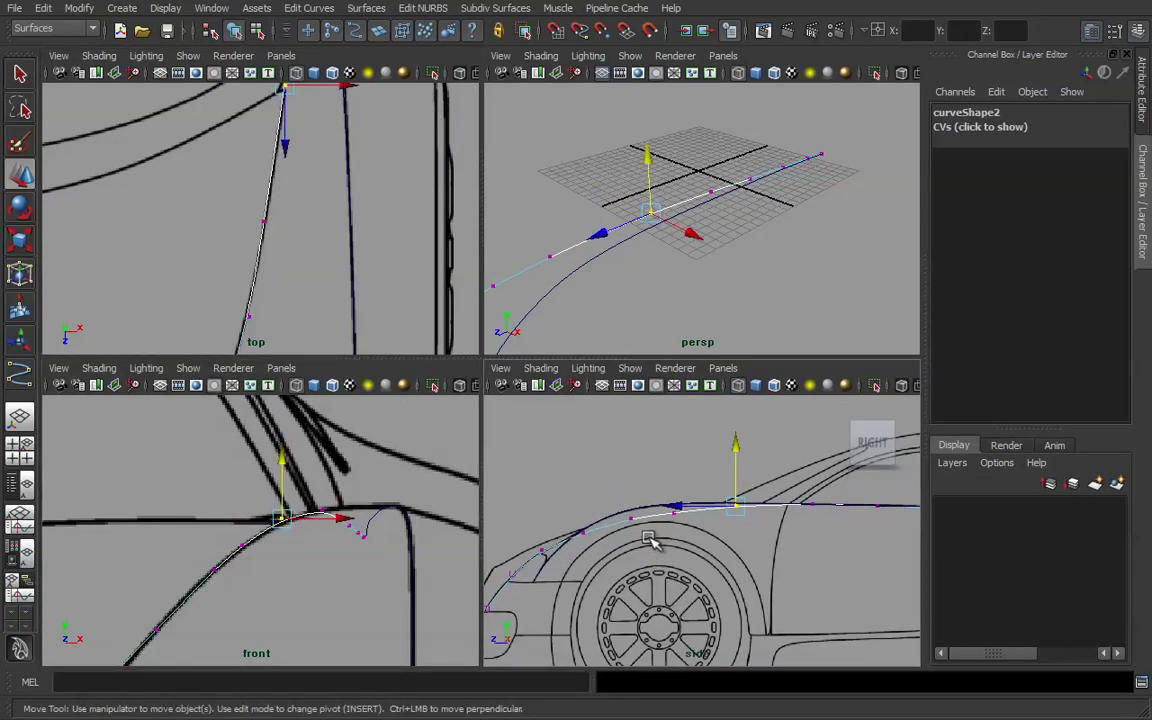
drag(693, 533, 693, 533)
alt+middle_drag(303, 287, 287, 367)
scroll(314, 263, down, 8)
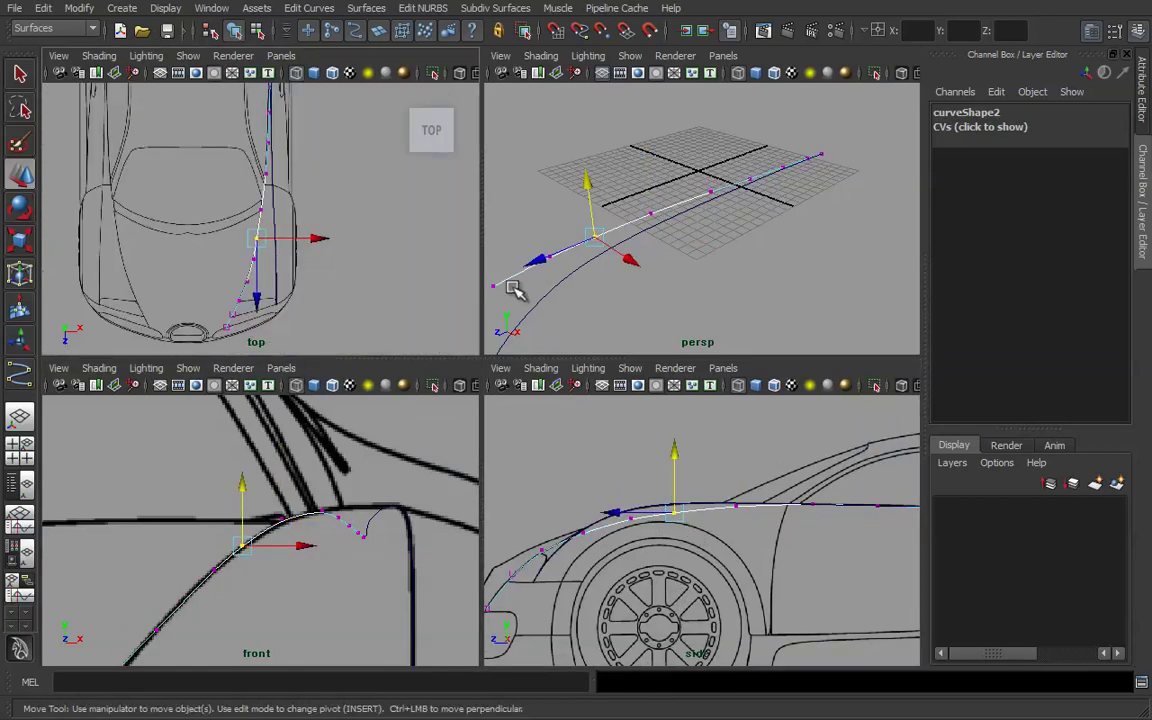
alt+middle_drag(340, 232, 352, 265)
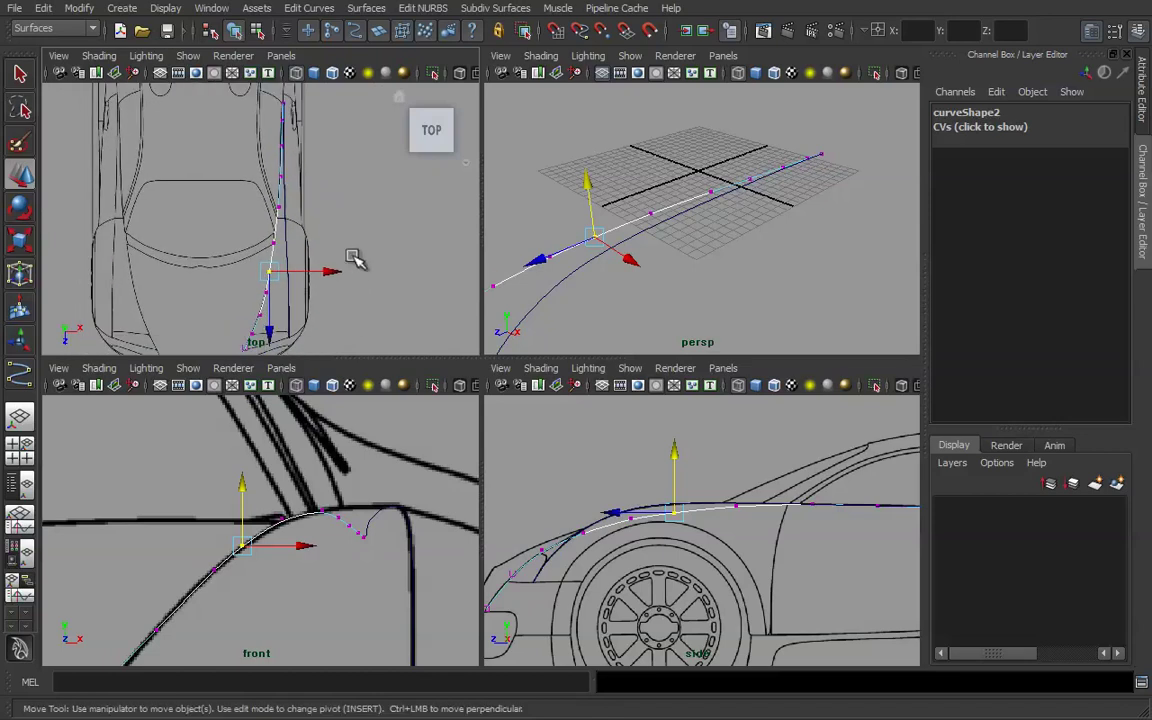
alt+right_drag(260, 237, 451, 256)
key(space)
scroll(520, 335, down, 2)
alt+middle_drag(526, 337, 498, 402)
alt+right_drag(498, 402, 280, 347)
alt+middle_drag(394, 424, 409, 301)
key(space)
Select the third CV, at the headlight's inner corner, and nudge it sideways onto the blueprint line in the front view.
key(space)
alt+middle_drag(327, 535, 366, 485)
alt+right_drag(366, 485, 247, 512)
alt+middle_drag(368, 502, 398, 459)
alt+right_drag(412, 468, 443, 477)
drag(334, 384, 421, 466)
key(space)
alt+middle_drag(640, 540, 740, 485)
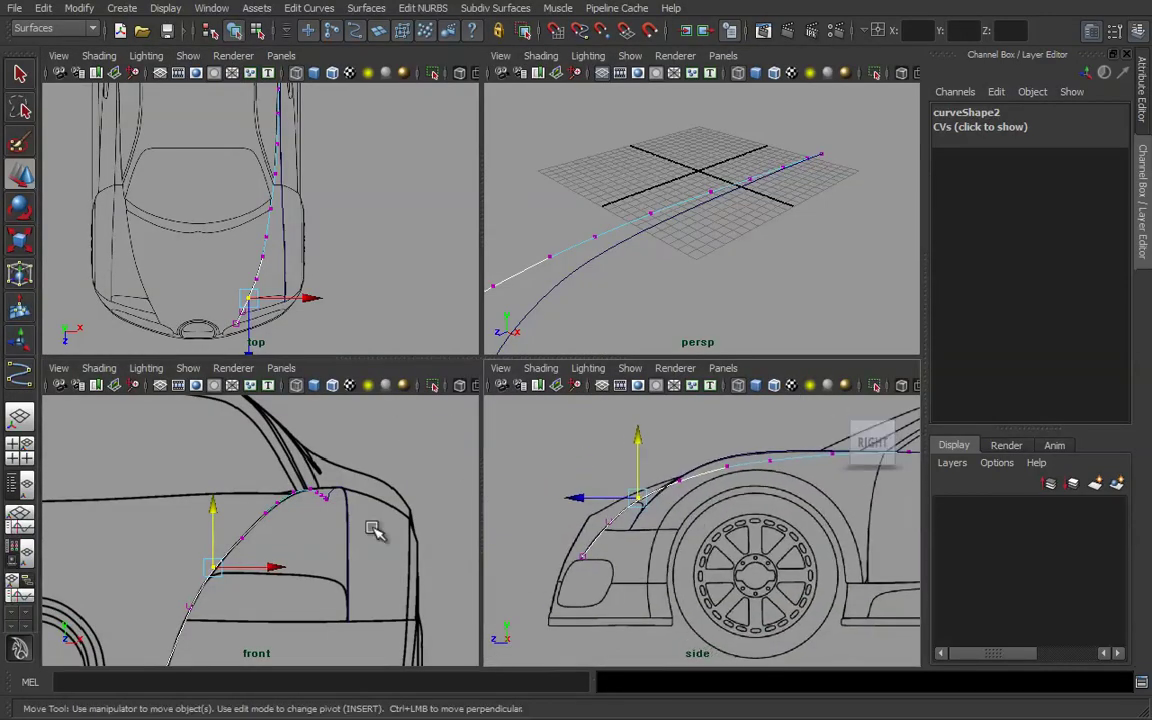
scroll(254, 303, up, 4)
scroll(254, 303, up, 4)
alt+middle_drag(299, 237, 345, 105)
alt+middle_drag(305, 340, 335, 216)
alt+right_drag(338, 230, 465, 288)
alt+middle_drag(241, 536, 272, 473)
alt+right_drag(276, 505, 350, 533)
alt+right_drag(252, 522, 300, 534)
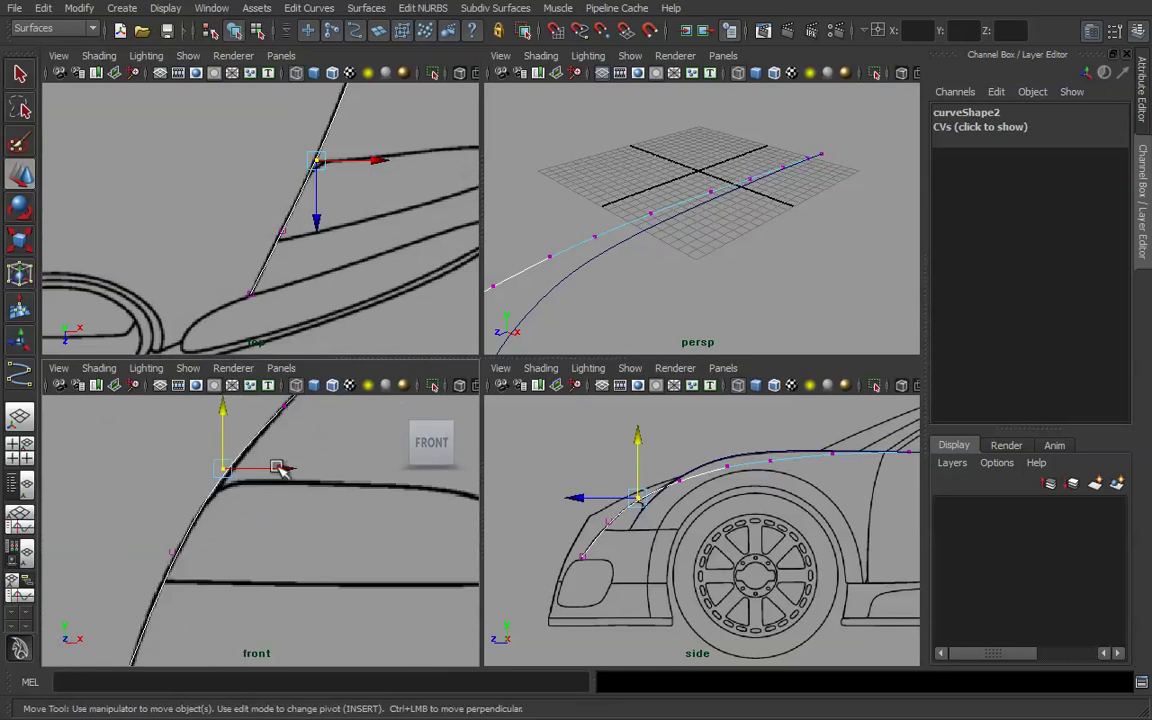
alt+middle_drag(700, 558, 704, 577)
alt+right_drag(704, 577, 865, 550)
alt+middle_drag(743, 548, 860, 546)
alt+right_drag(688, 545, 828, 560)
drag(218, 438, 221, 442)
alt+middle_drag(674, 513, 657, 540)
key(ctrl+z)
drag(240, 467, 246, 468)
alt+middle_drag(256, 466, 230, 555)
alt+middle_drag(369, 236, 367, 265)
key(ctrl+z)
drag(237, 557, 239, 557)
Return the curve to object mode, deselect it, and check both body-line curves from a new angle in the perspective view.
alt+middle_drag(365, 218, 350, 256)
scroll(722, 495, down, 8)
alt+middle_drag(758, 500, 723, 501)
right_drag(727, 490, 761, 482)
click(682, 257)
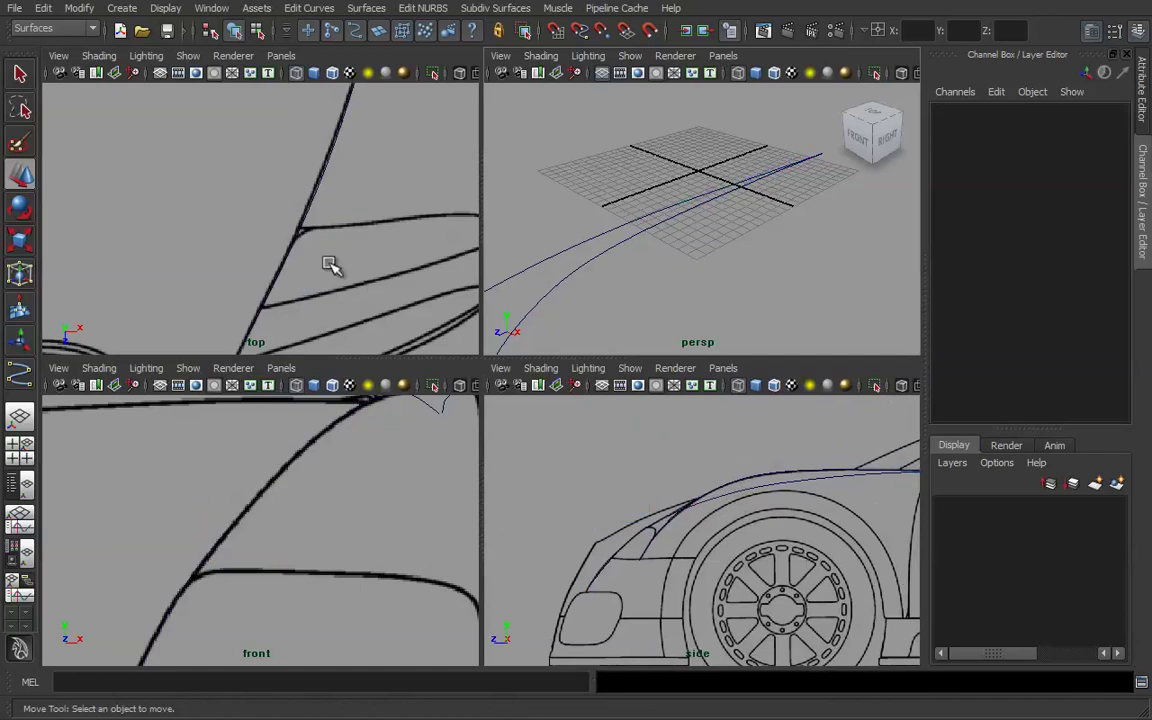
scroll(330, 262, down, 5)
alt+middle_drag(333, 226, 290, 302)
alt+right_drag(183, 243, 353, 281)
click(615, 288)
alt+drag(615, 288, 635, 268)
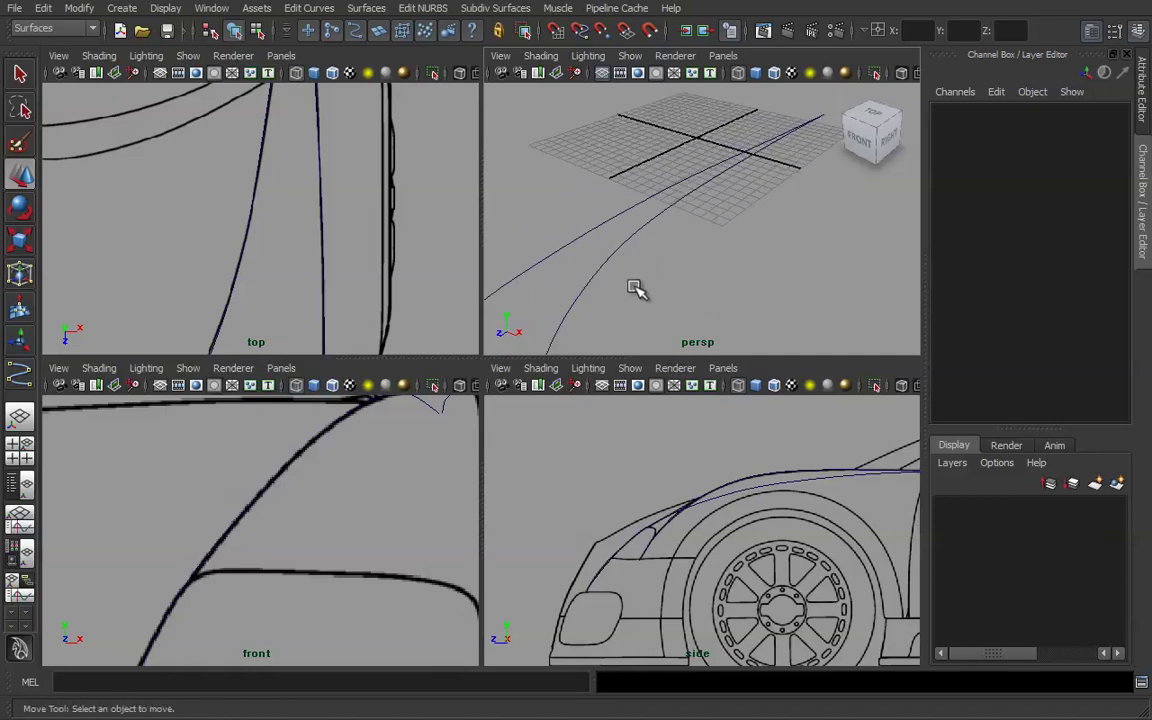
alt+middle_drag(640, 302, 653, 272)
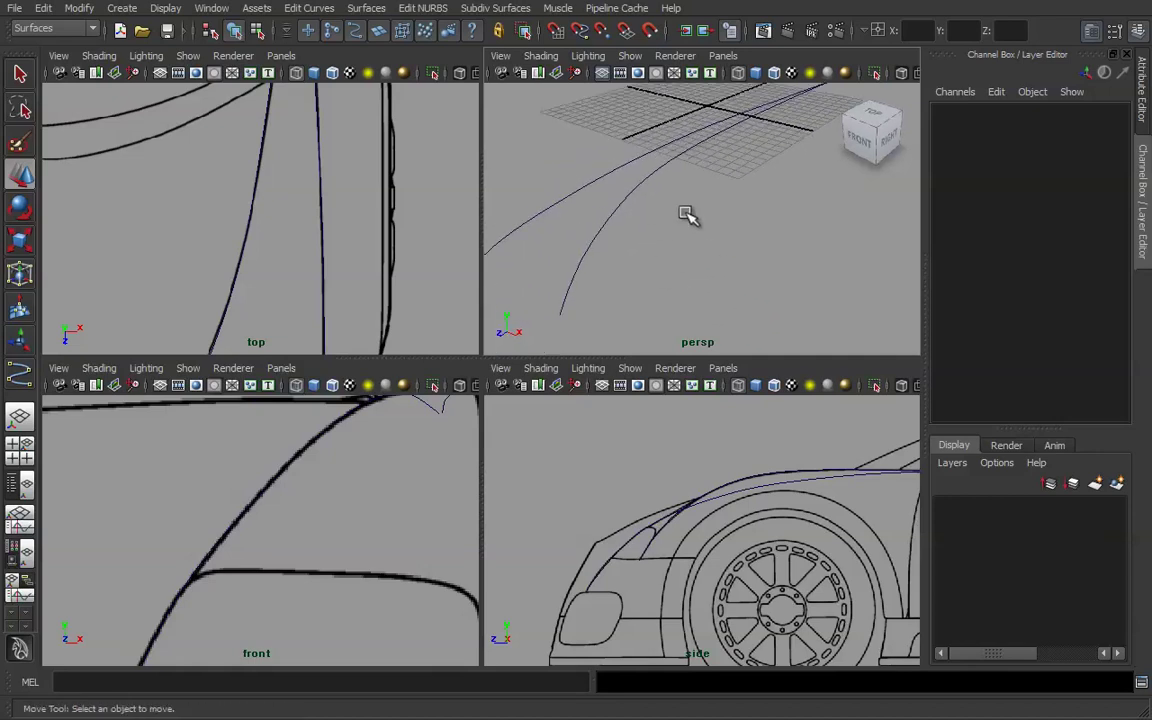
Select the hood-edge curve (curve2) and break the connections on its Rotate X, Y and Z channels.
drag(600, 135, 728, 265)
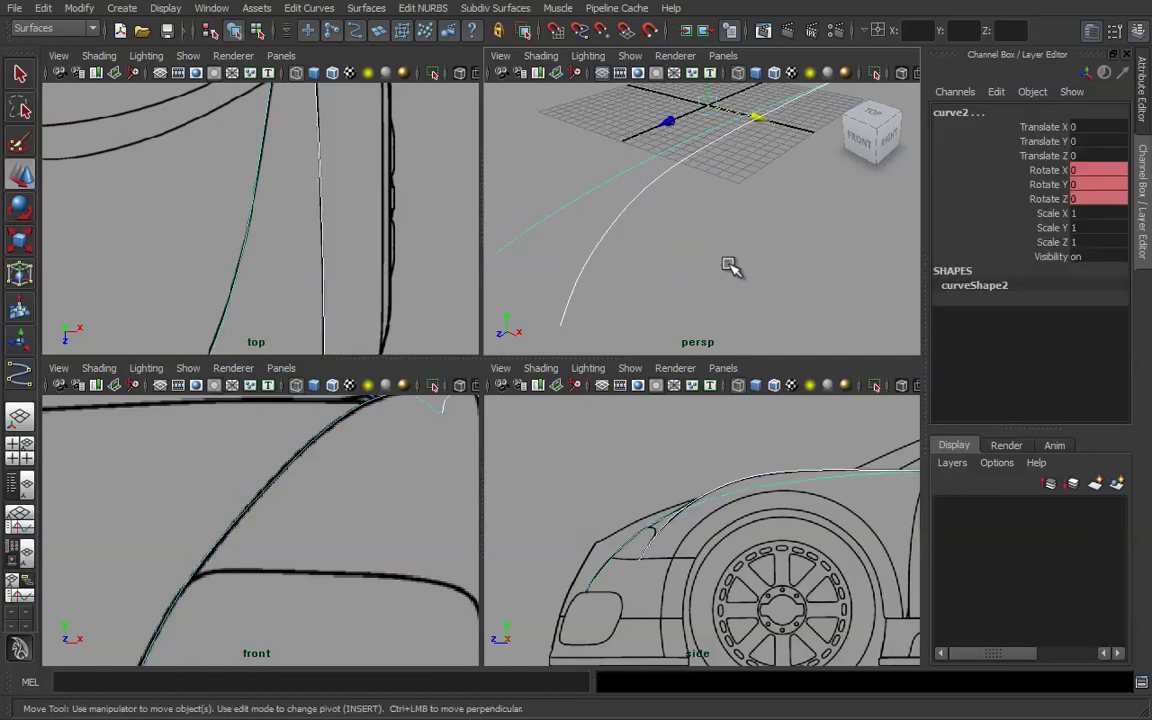
click(723, 261)
drag(610, 156, 690, 220)
click(781, 234)
drag(607, 186, 678, 232)
drag(595, 164, 615, 195)
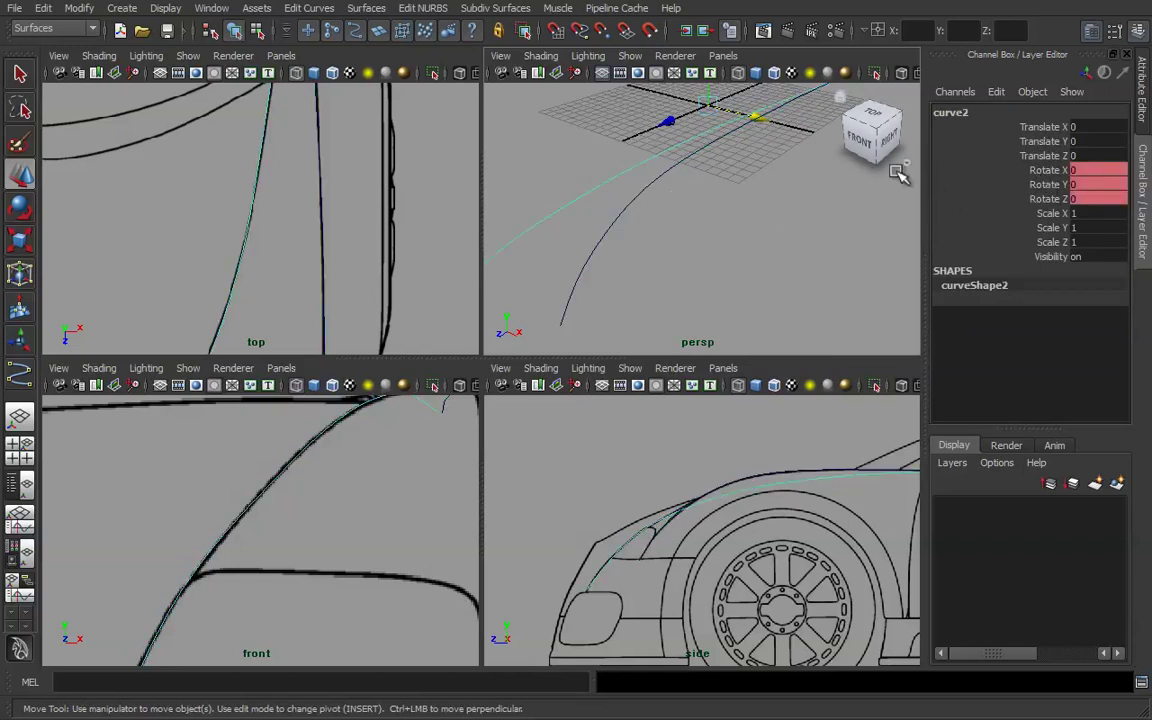
drag(579, 148, 595, 188)
drag(1048, 175, 1048, 203)
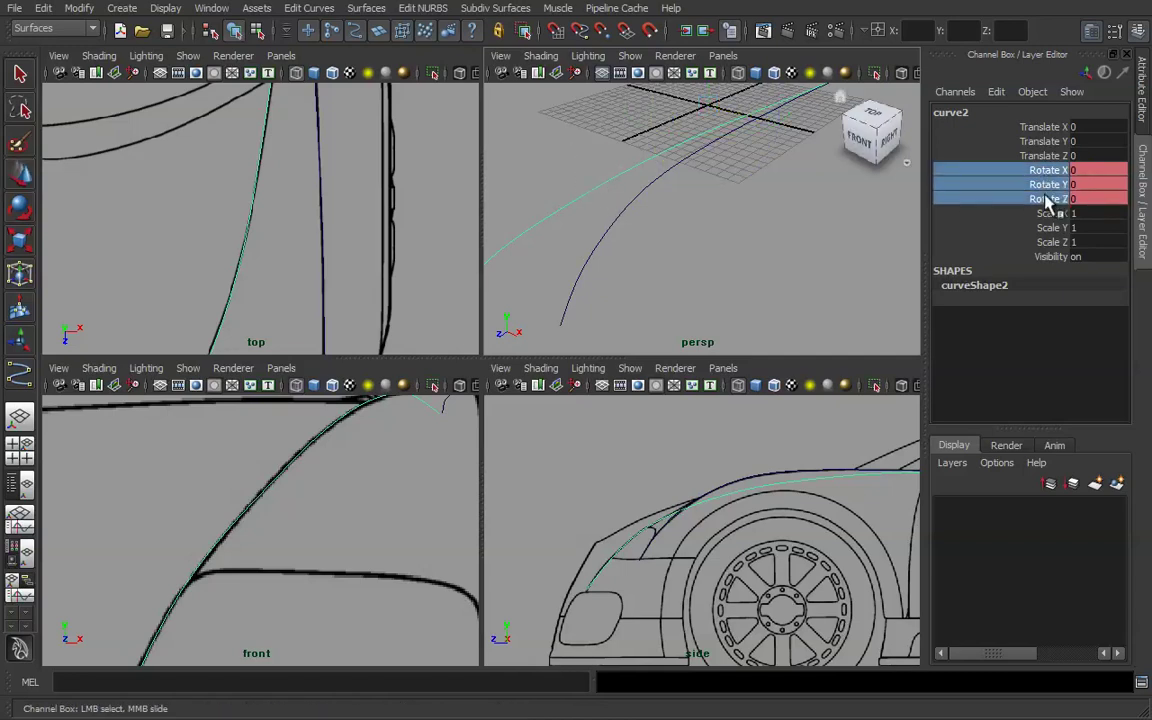
right_click(955, 180)
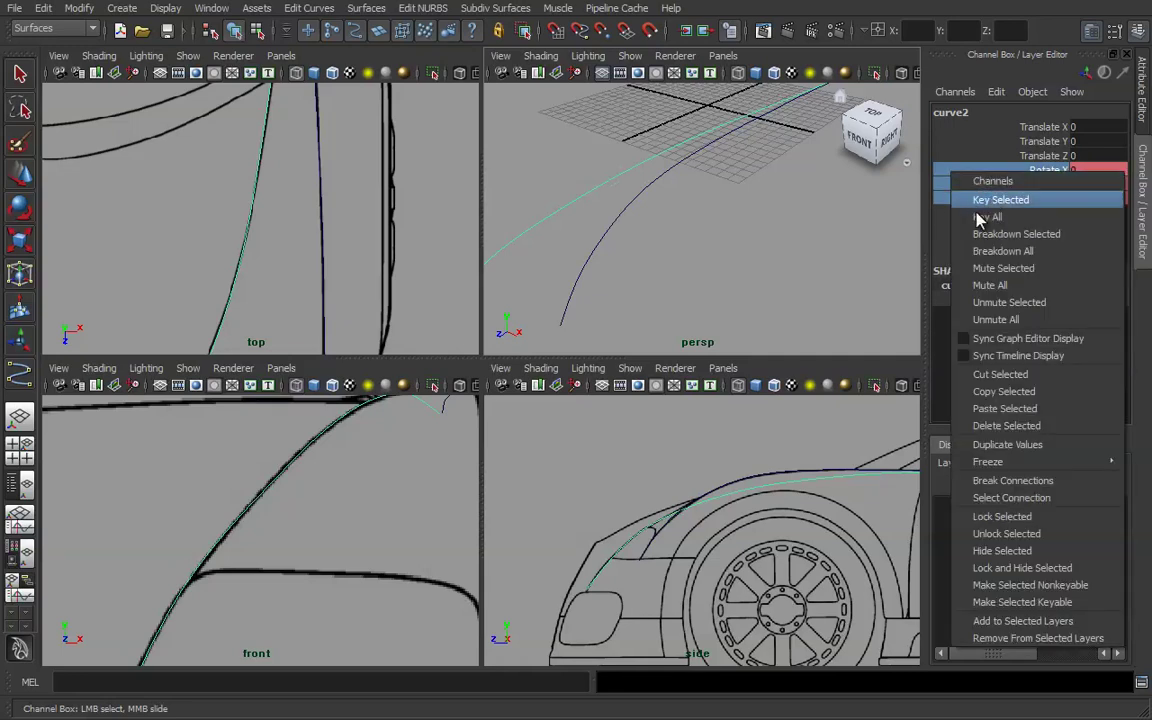
click(987, 484)
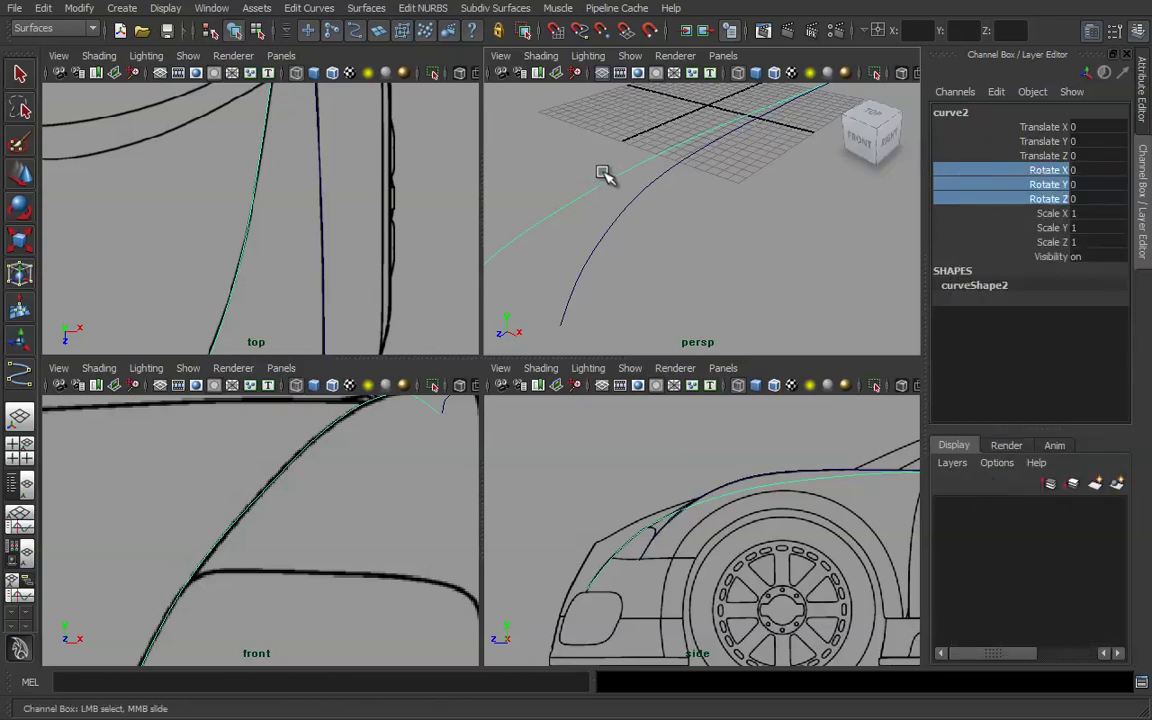
Select both body-line curves and assign them to a new display layer.
drag(604, 174, 674, 254)
click(690, 254)
drag(579, 147, 712, 265)
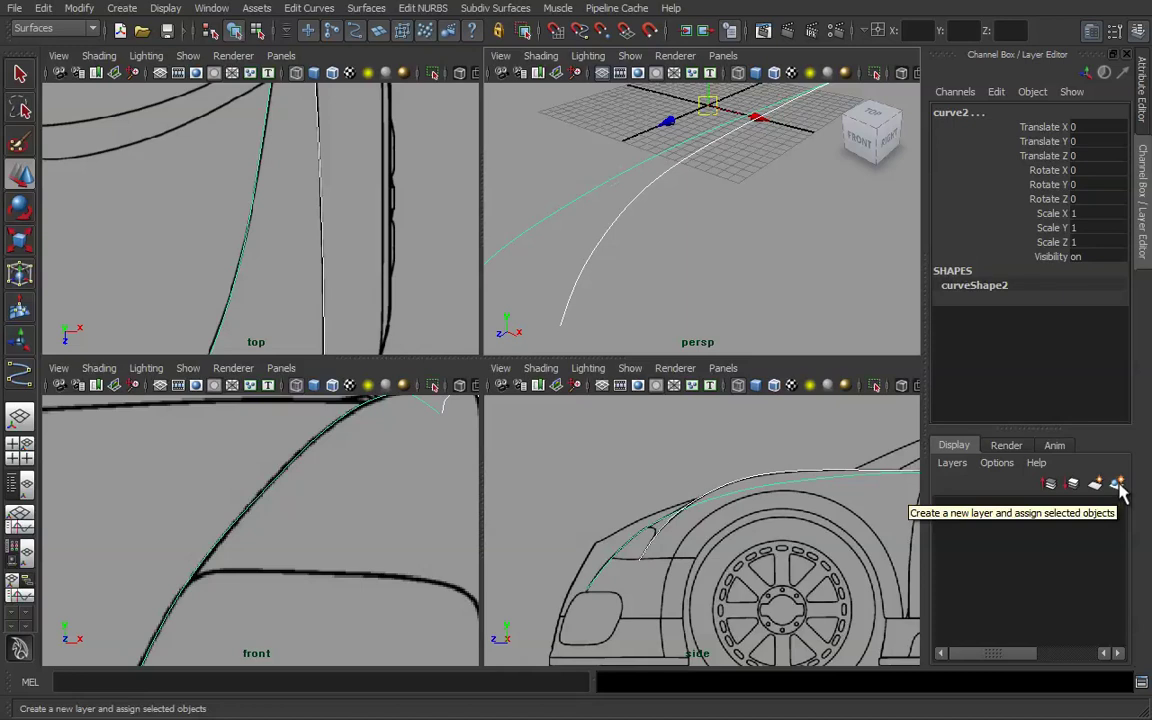
click(1117, 485)
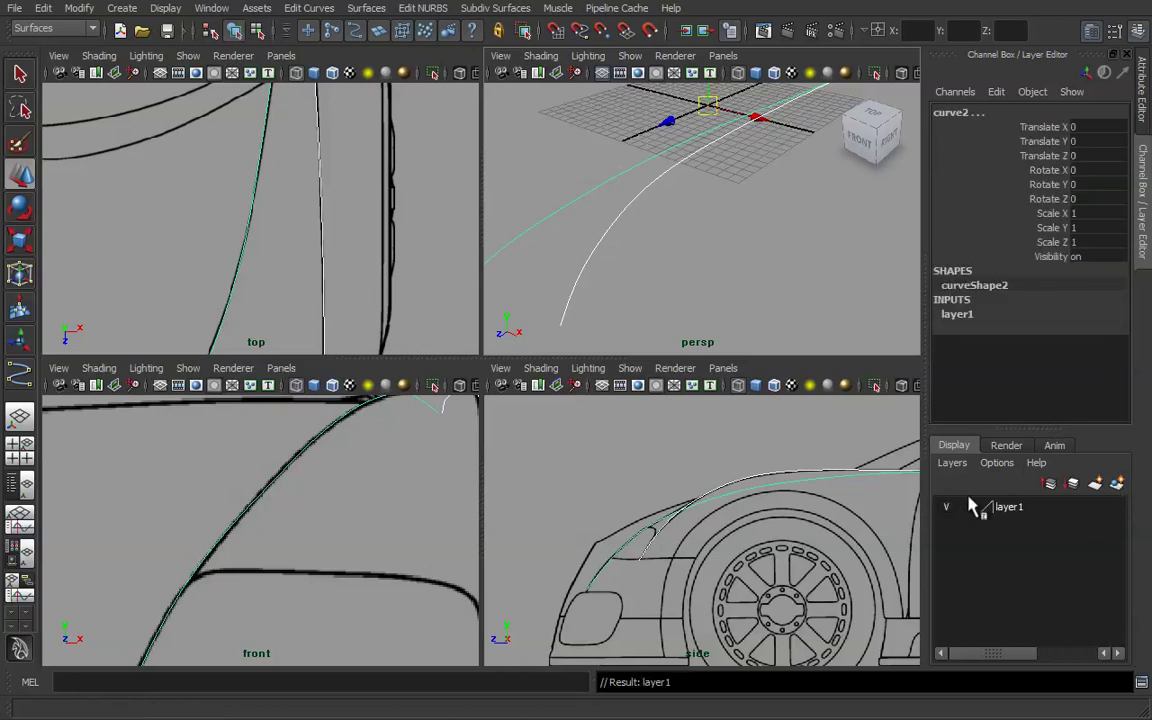
click(747, 268)
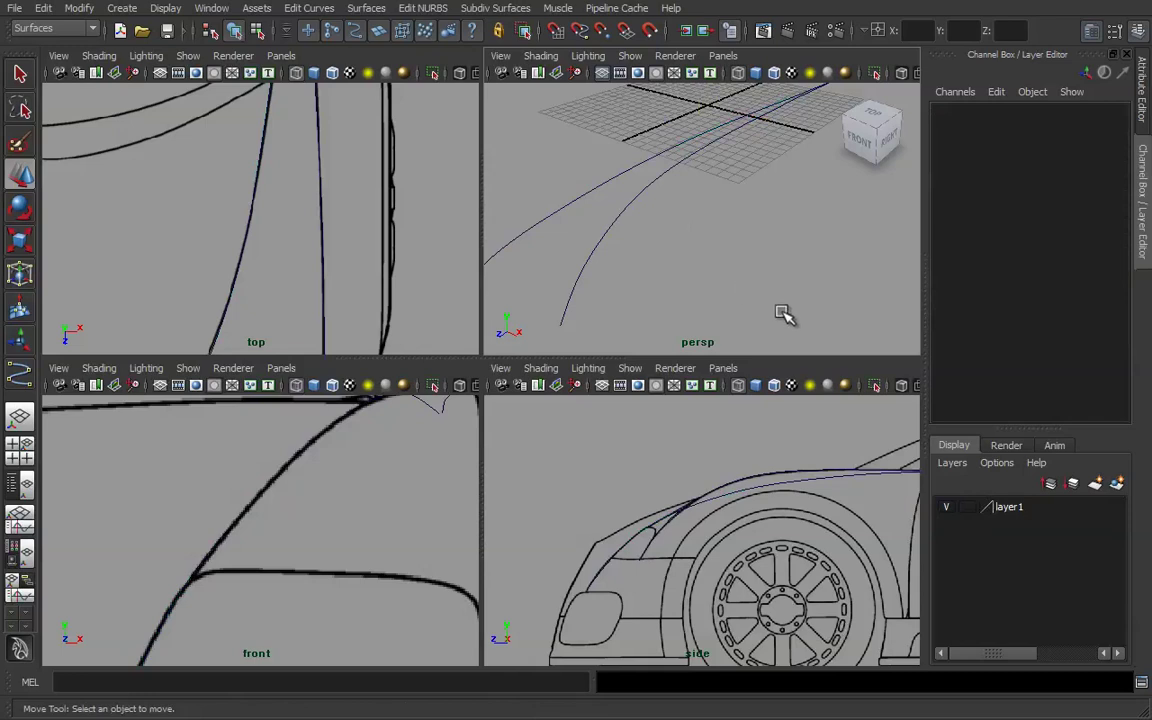
drag(558, 148, 692, 229)
click(726, 253)
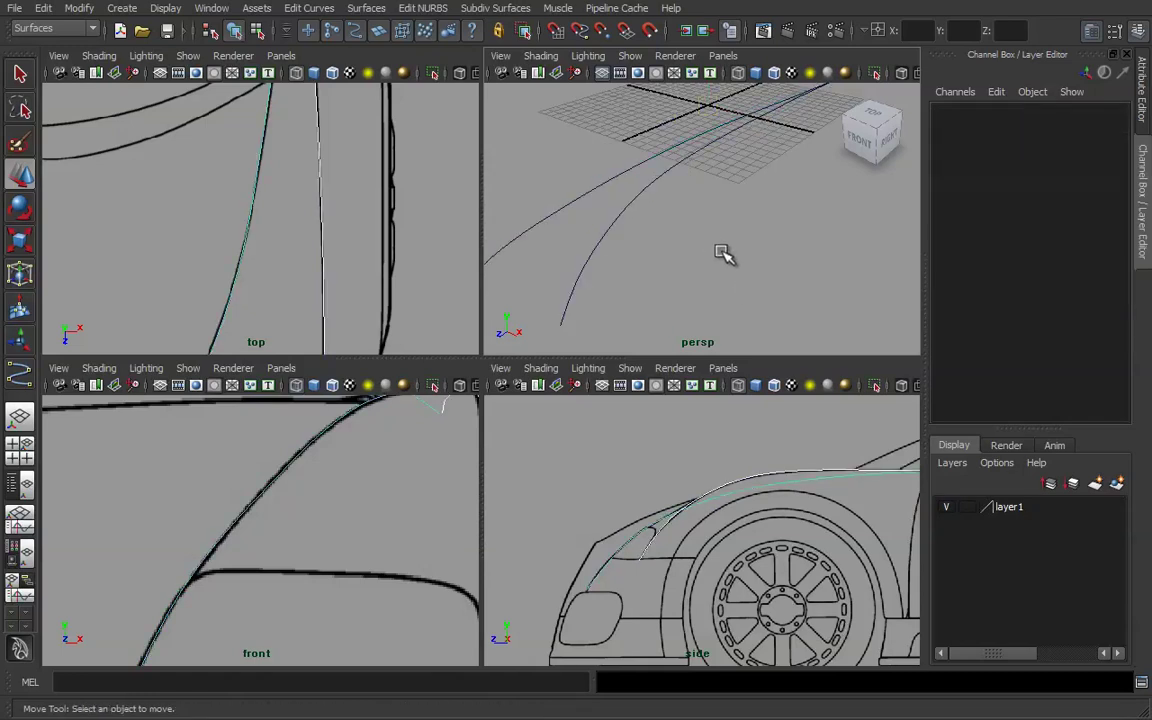
Rename the new layer Curve_Line01, set its color to yellow, and save the layer settings.
double_click(1008, 508)
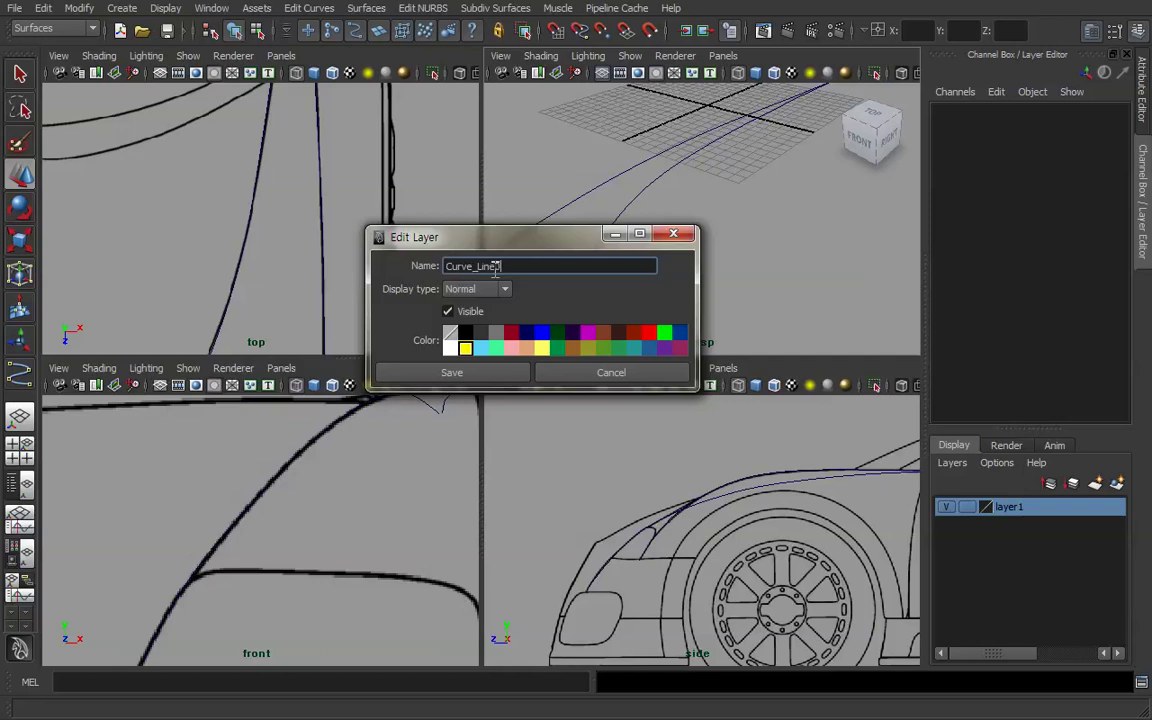
double_click(496, 267)
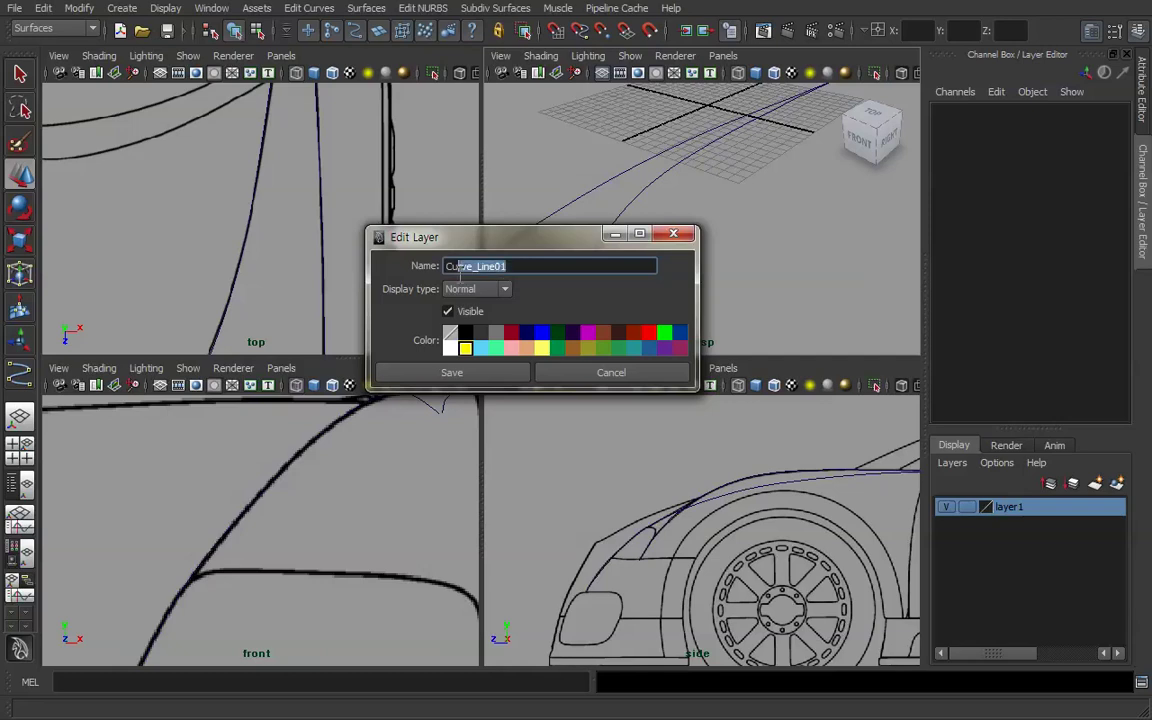
click(482, 374)
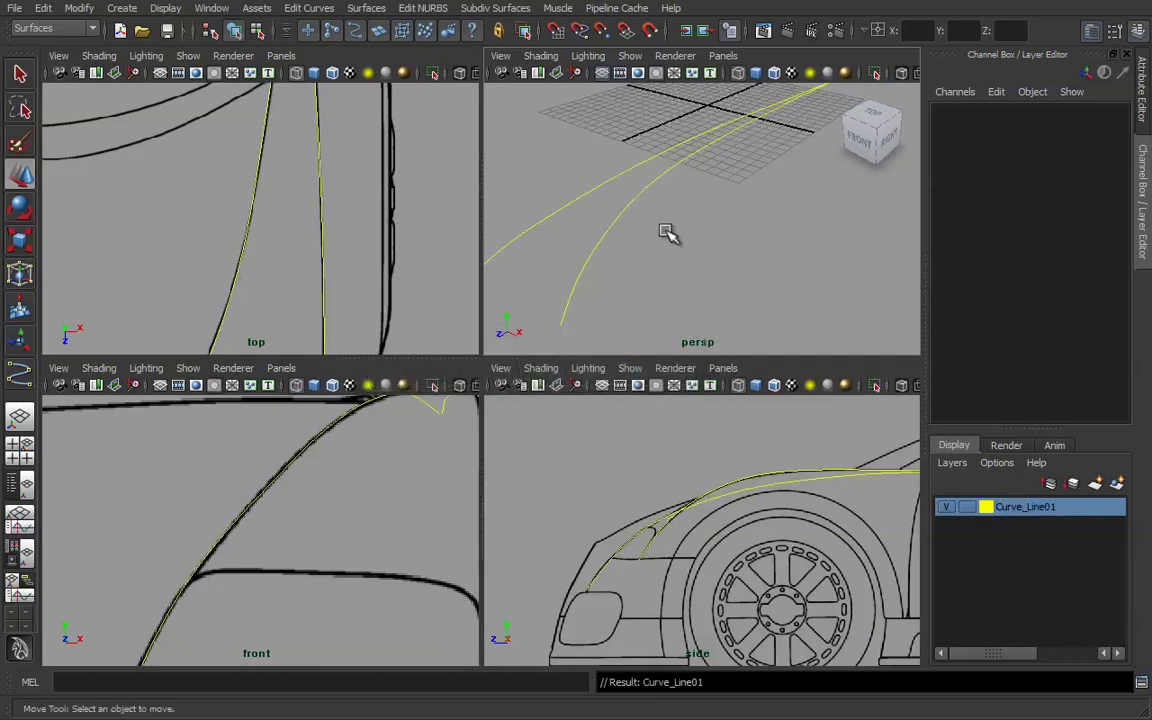
double_click(1013, 509)
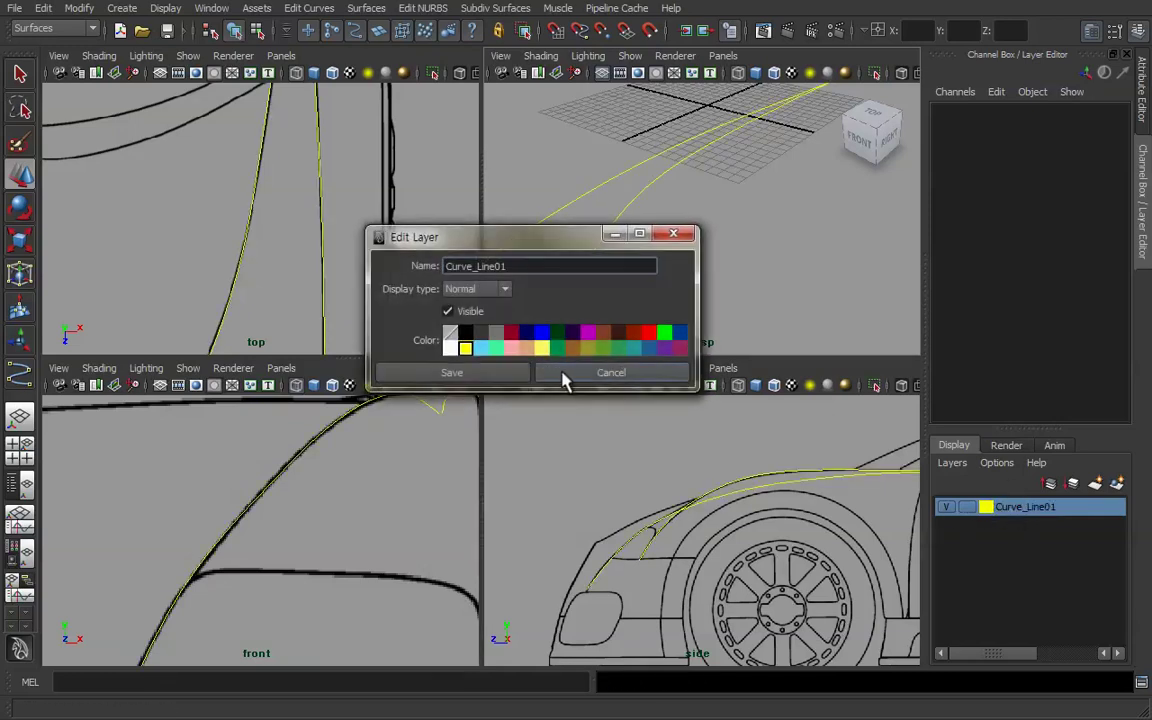
click(502, 377)
scroll(386, 220, down, 4)
alt+middle_drag(365, 203, 311, 321)
mouse_move(296, 160)
alt+middle_down()
mouse_move(283, 257)
mouse_move(291, 214)
alt+middle_up()
alt+right_drag(292, 214, 327, 222)
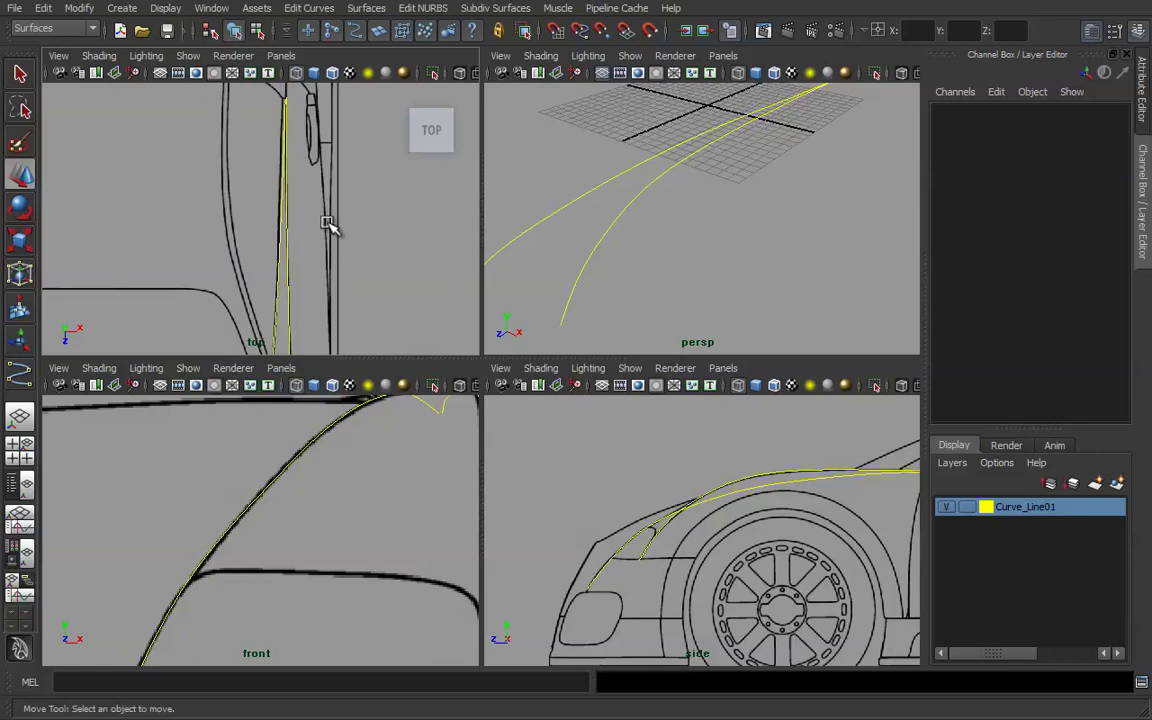
Fine-tune the sideways position of the hood-edge curve's fifth CV in the front and top views, then return to object mode.
click(264, 482)
right_drag(332, 488, 293, 479)
drag(284, 429, 330, 466)
alt+right_drag(677, 542, 765, 541)
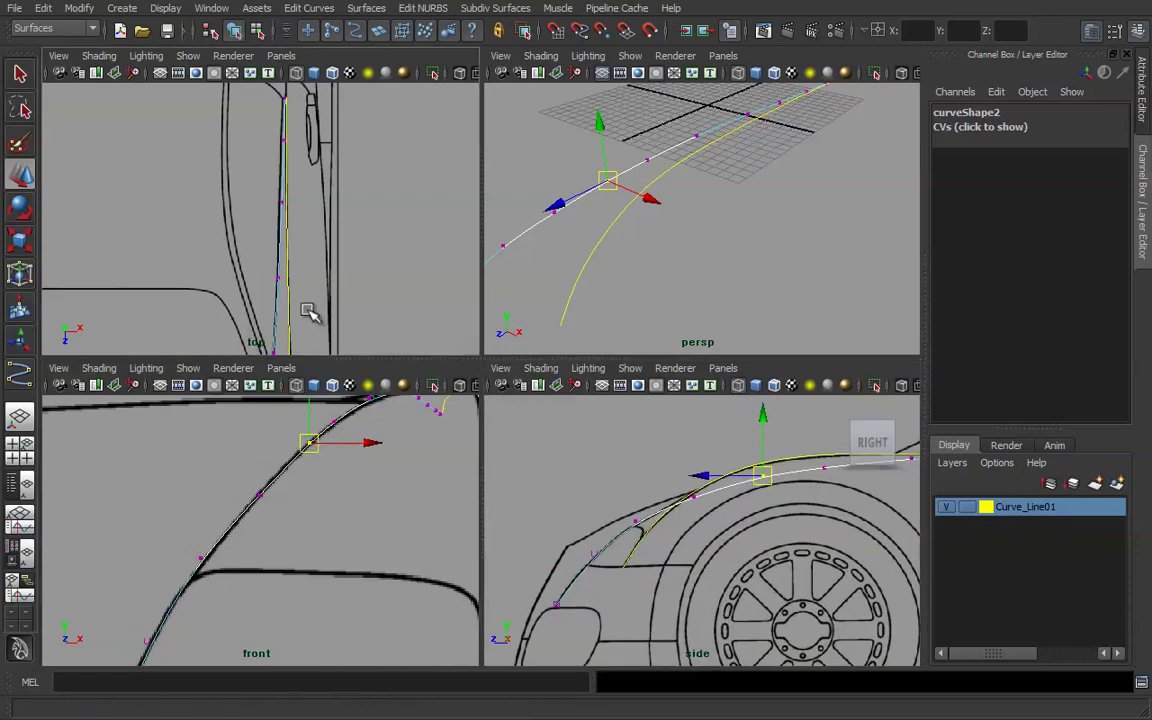
alt+middle_drag(309, 345, 298, 198)
alt+middle_drag(293, 254, 305, 158)
alt+middle_drag(219, 332, 311, 183)
alt+right_drag(253, 237, 275, 241)
alt+middle_drag(318, 247, 255, 329)
alt+right_drag(270, 290, 378, 255)
alt+middle_drag(378, 255, 350, 299)
drag(310, 443, 303, 447)
alt+middle_drag(776, 523, 750, 540)
alt+right_drag(750, 540, 748, 535)
drag(742, 476, 742, 472)
drag(289, 194, 293, 195)
alt+middle_drag(625, 499, 621, 504)
alt+middle_drag(338, 475, 314, 531)
right_click(546, 221)
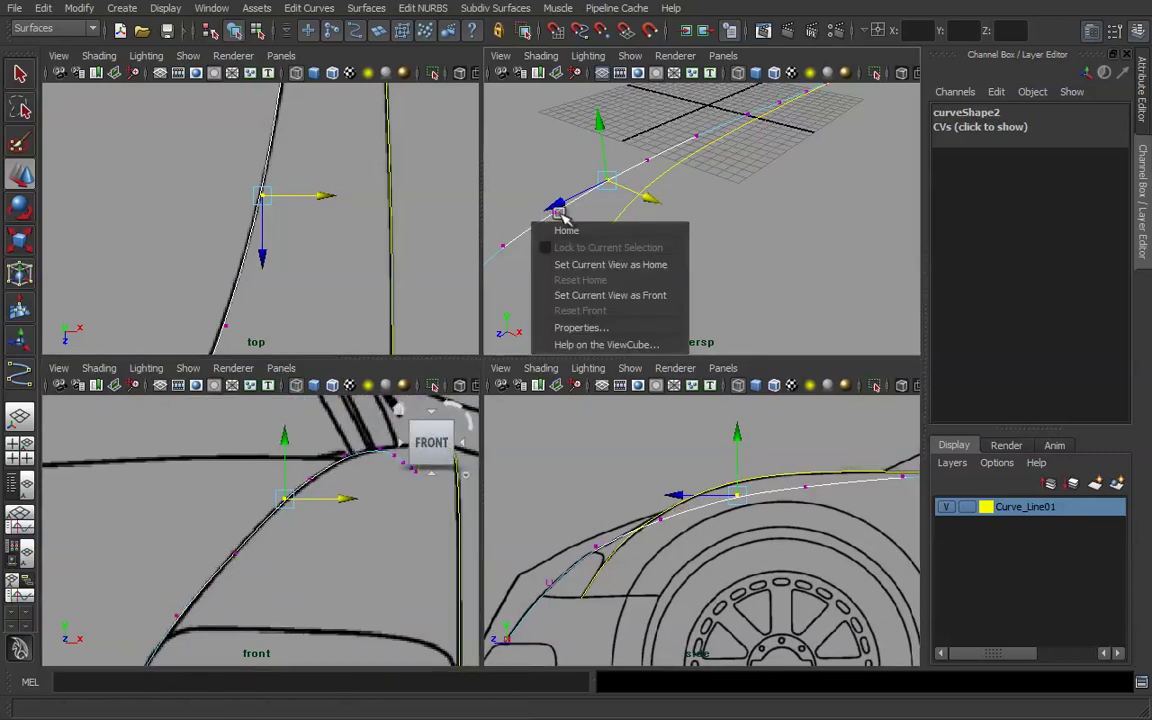
click(531, 217)
right_drag(527, 229, 594, 209)
Start a CV curve, show the grid in the top view, and place the first CV at the centerline of the hood's rear edge.
click(125, 9)
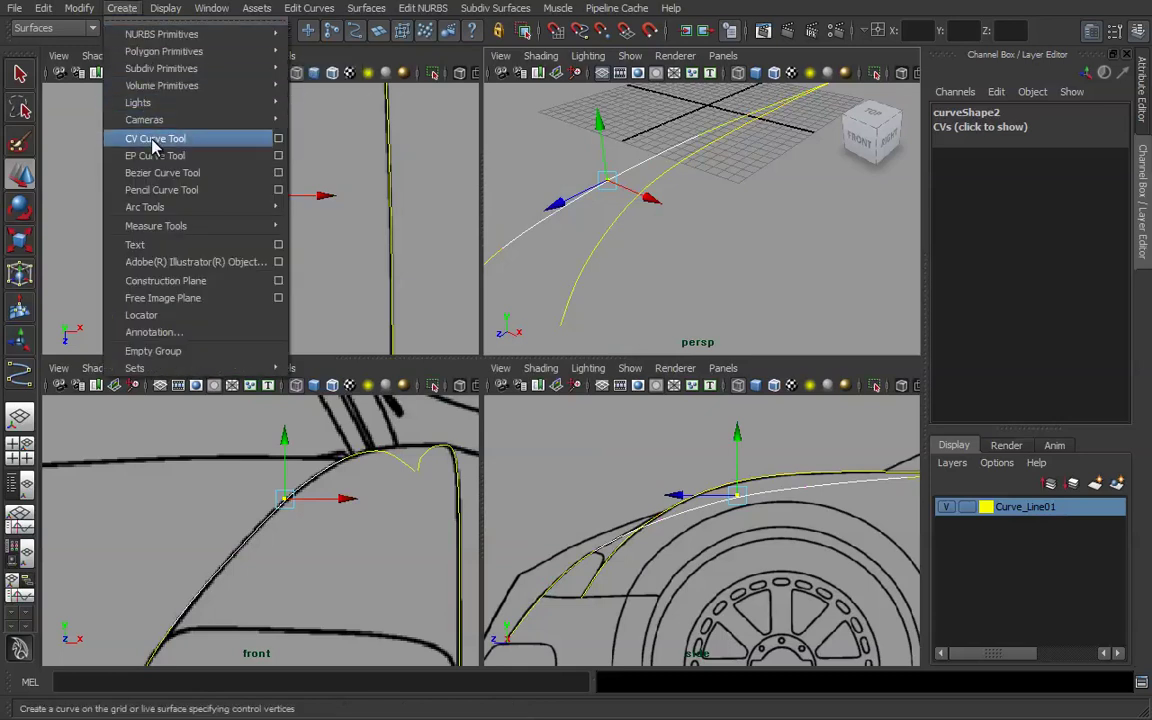
click(150, 138)
scroll(256, 198, down, 3)
alt+middle_drag(154, 163, 257, 229)
scroll(231, 229, up, 4)
scroll(257, 229, up, 2)
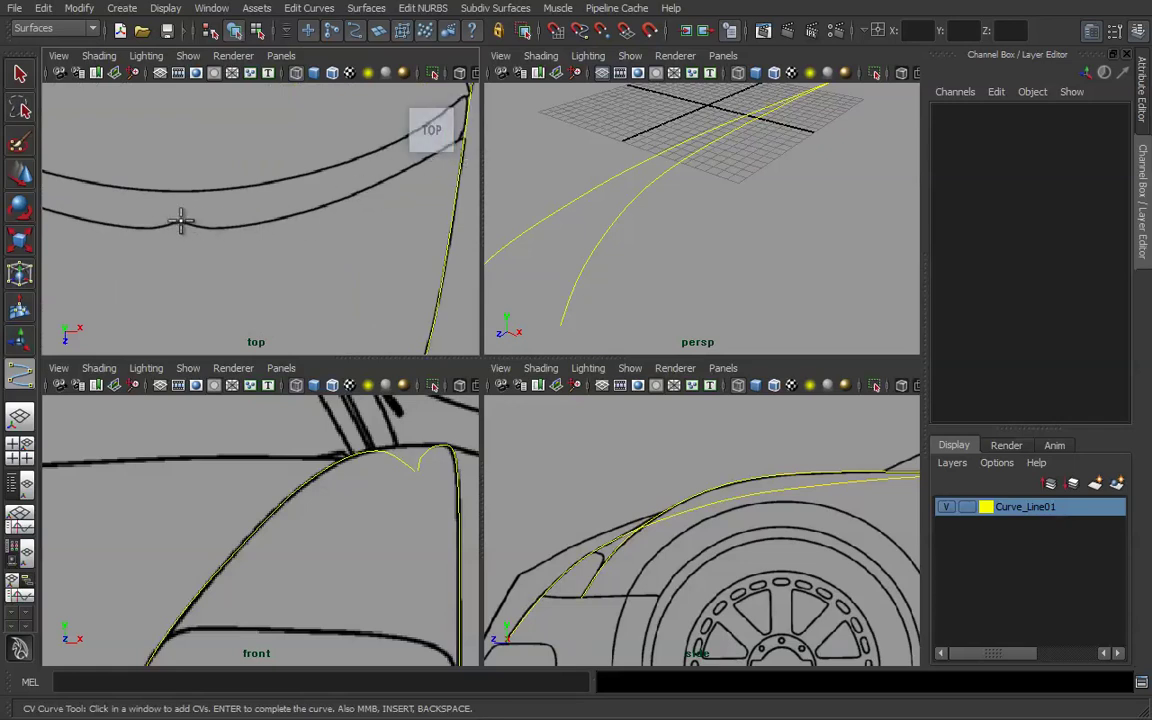
click(161, 75)
scroll(185, 226, up, 5)
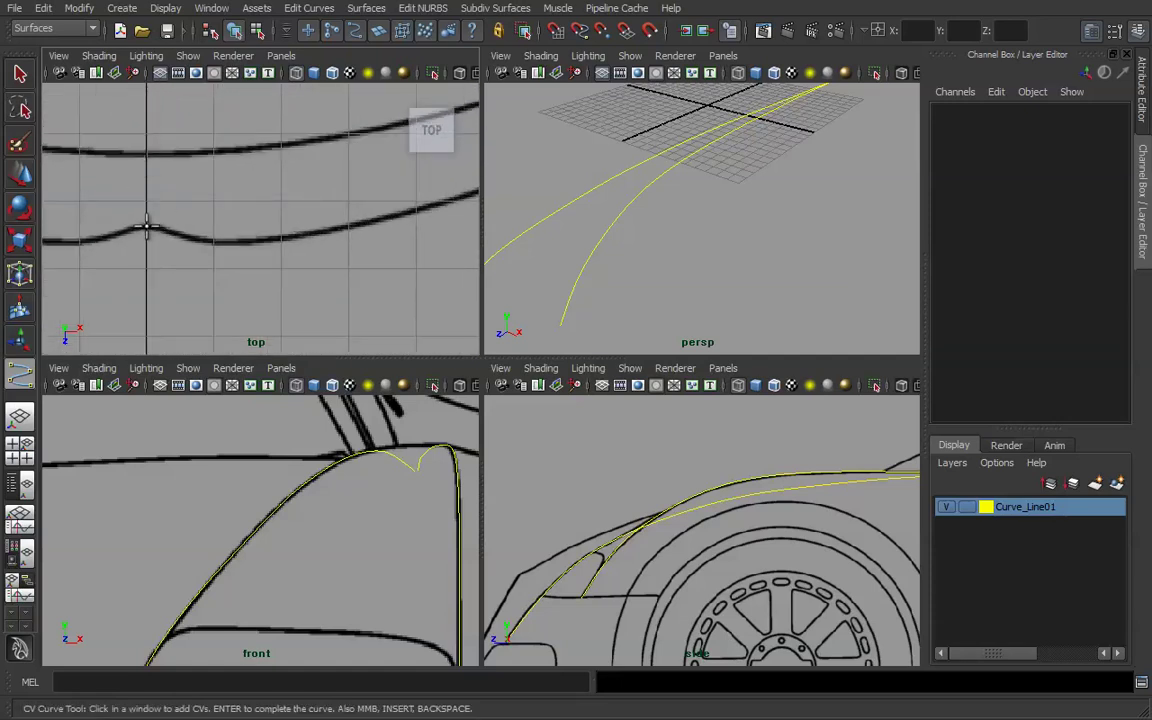
click(146, 228)
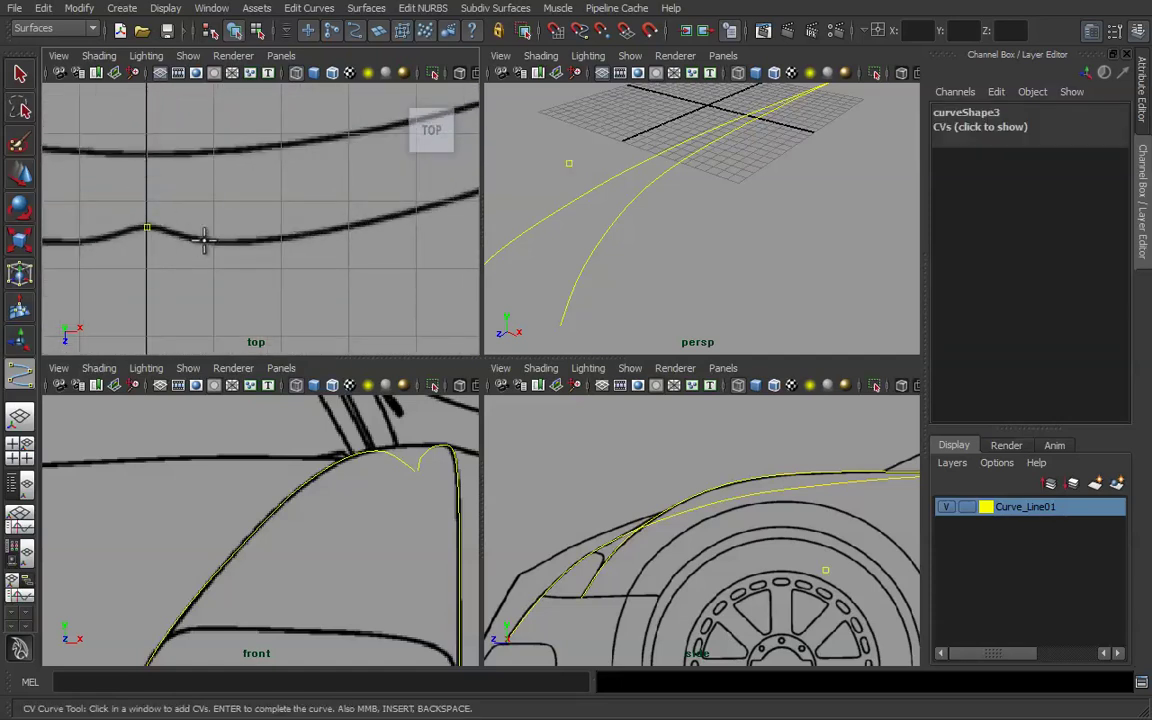
Place the remaining CVs along the hood's rear edge, snap the last one onto the hood-edge curve, and finish the curve.
scroll(269, 240, down, 3)
alt+middle_drag(269, 240, 197, 278)
click(299, 246)
alt+middle_drag(299, 246, 225, 283)
click(320, 243)
click(395, 203)
key(ctrl+z)
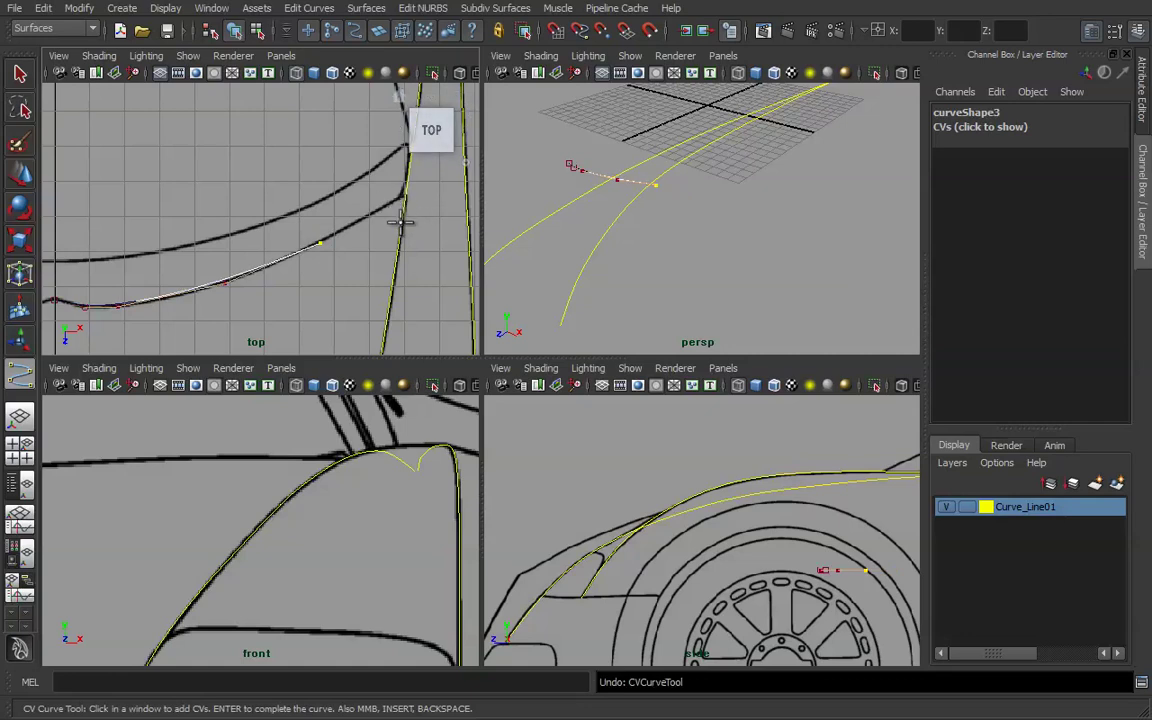
drag(401, 231, 436, 196)
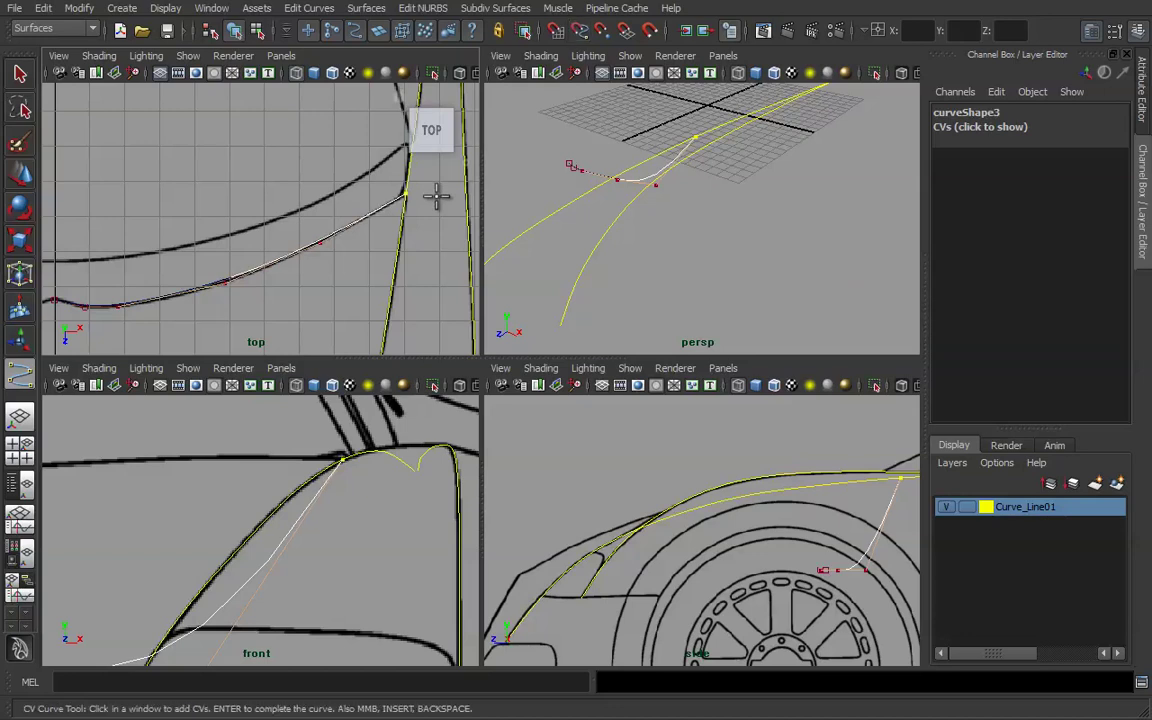
key(w)
Select all CVs of the rear-edge curve except the snapped end and raise them to the hood's rear line in the front view.
alt+middle_drag(352, 434, 445, 375)
alt+right_drag(405, 395, 160, 472)
right_click(199, 477)
drag(95, 466, 306, 563)
alt+middle_drag(196, 262, 240, 239)
alt+middle_drag(643, 522, 612, 547)
key(space)
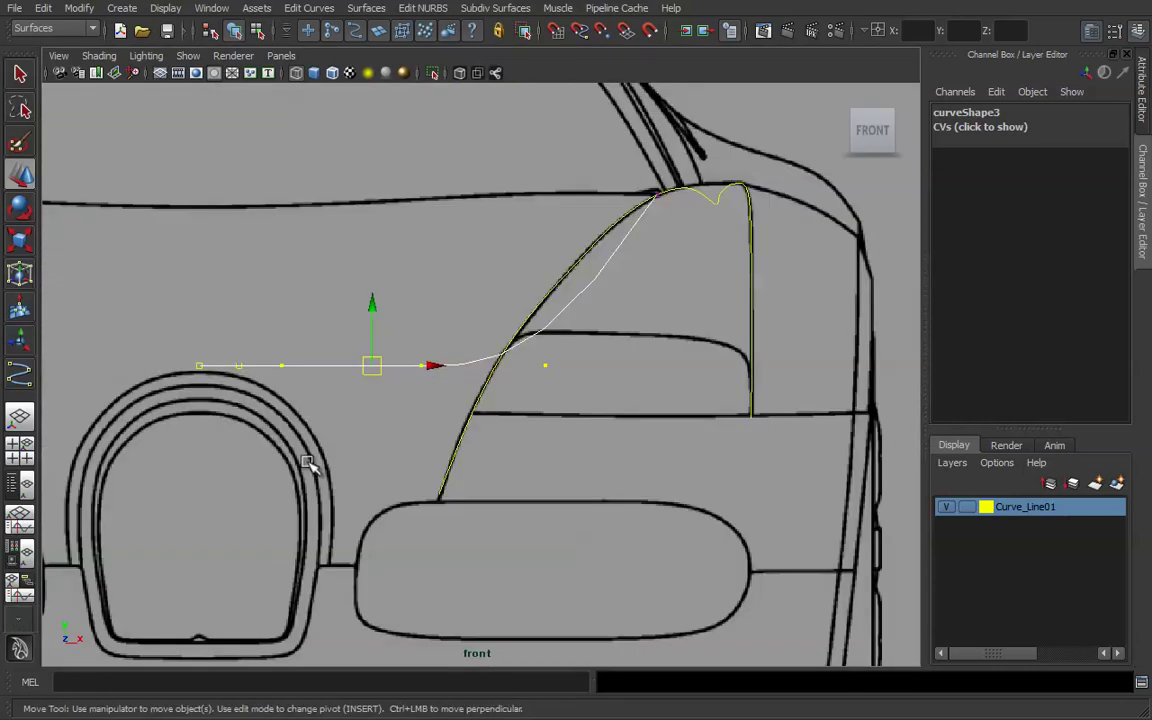
alt+right_drag(412, 426, 316, 417)
drag(399, 340, 401, 211)
Lower the rear-edge curve's CVs near the centerline slightly to follow the hood line in the front view.
alt+middle_drag(412, 306, 435, 422)
alt+right_drag(435, 422, 546, 440)
drag(149, 273, 463, 414)
drag(314, 311, 314, 315)
drag(166, 313, 317, 386)
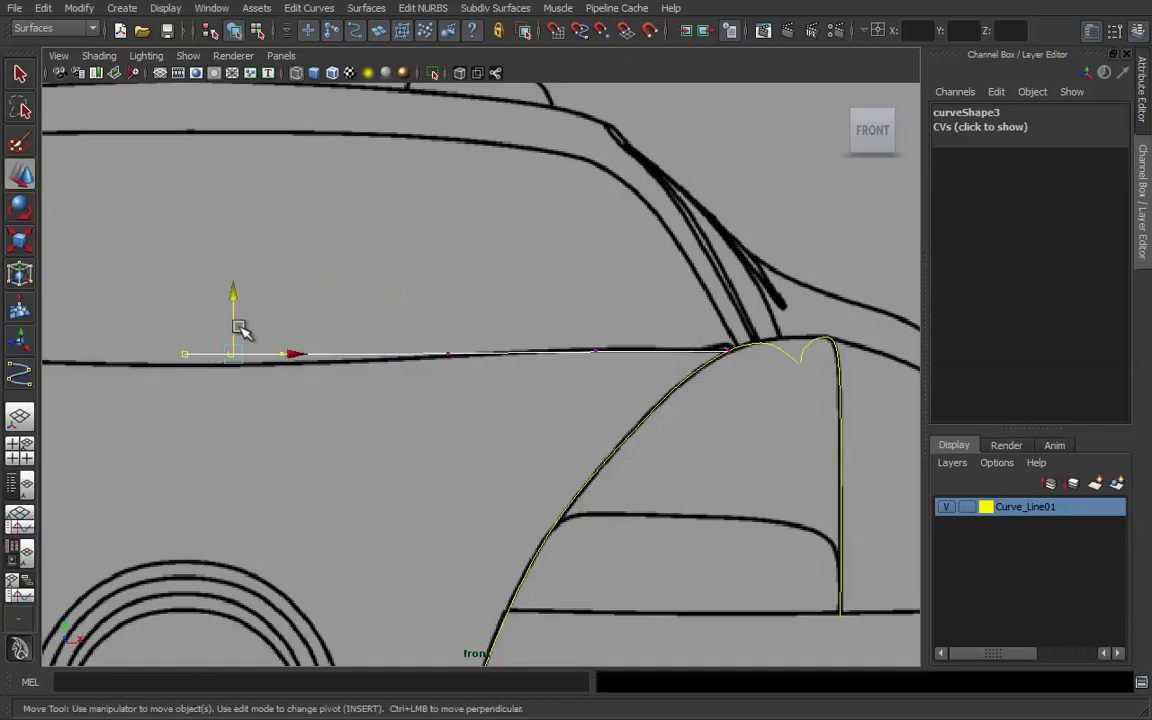
drag(234, 320, 234, 332)
Raise an individual inner CV of the rear-edge curve slightly to match the front blueprint.
alt+middle_drag(229, 420, 297, 444)
alt+right_drag(297, 444, 533, 448)
alt+middle_drag(533, 448, 404, 491)
drag(520, 383, 594, 458)
alt+middle_drag(594, 458, 499, 492)
alt+right_drag(499, 492, 573, 484)
drag(462, 446, 462, 437)
Fine-tune the height of the rear-edge curve's centerline end against the front blueprint.
alt+middle_drag(447, 502, 665, 467)
alt+right_drag(665, 467, 398, 489)
alt+middle_drag(398, 489, 555, 466)
alt+right_drag(391, 468, 800, 473)
alt+middle_drag(352, 457, 407, 440)
drag(295, 380, 458, 433)
drag(397, 374, 371, 422)
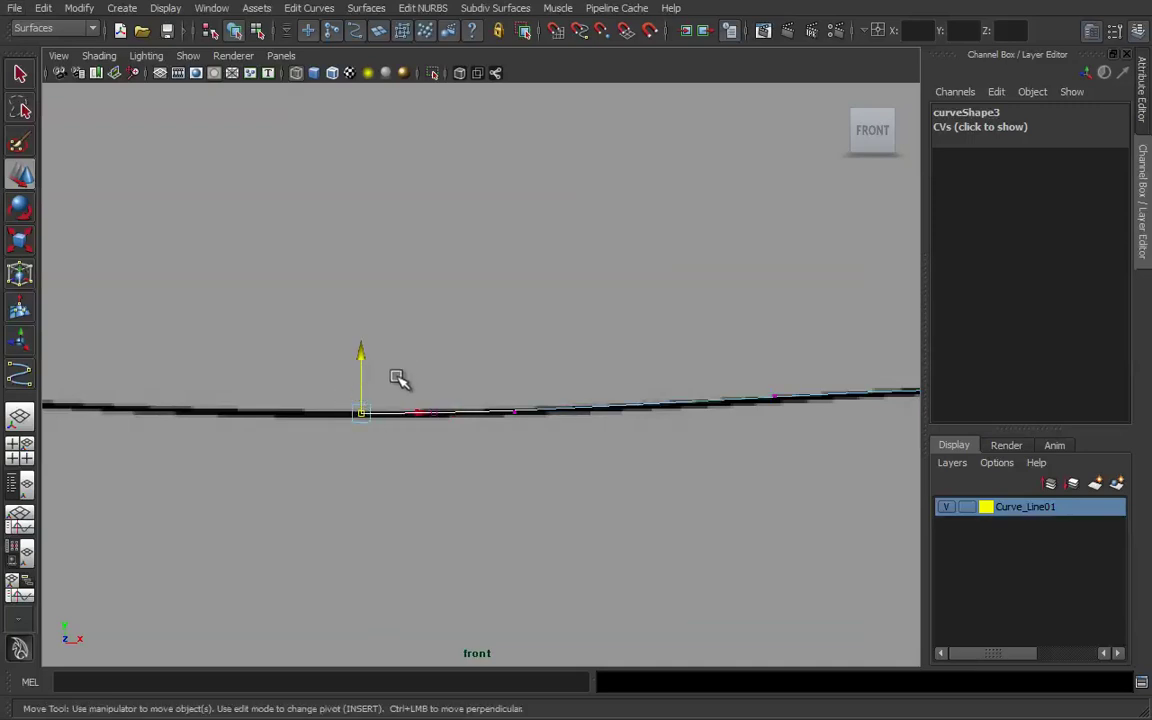
key(space)
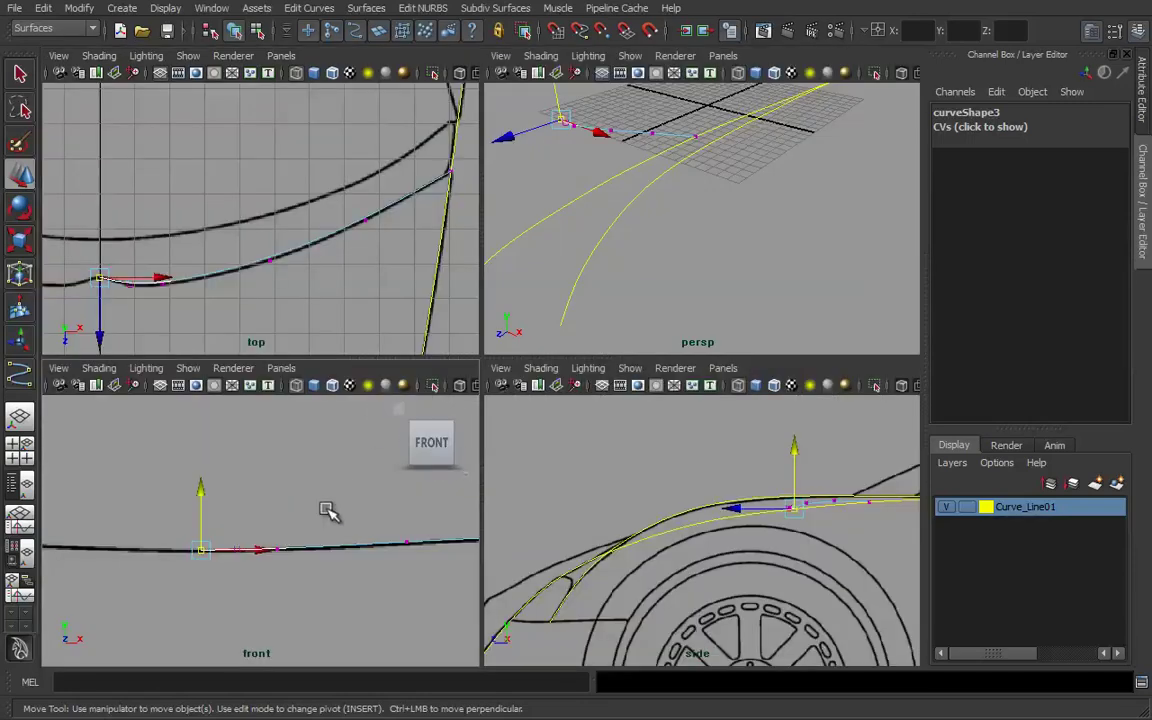
Adjust the depth of the rear-edge curve's first and second CVs to fit the notch at the centerline in the top view.
alt+middle_drag(244, 262, 355, 231)
alt+right_drag(355, 231, 340, 292)
alt+middle_drag(340, 292, 257, 311)
drag(192, 268, 214, 314)
alt+middle_drag(170, 318, 198, 282)
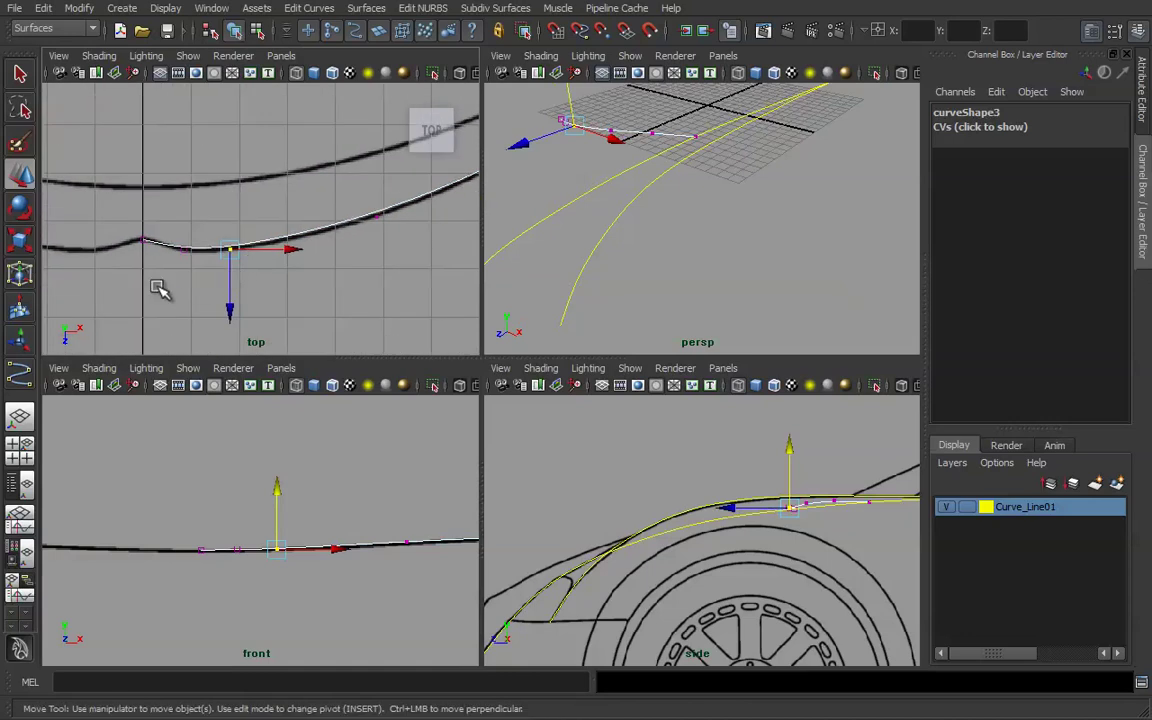
alt+right_drag(198, 282, 251, 293)
drag(88, 218, 112, 272)
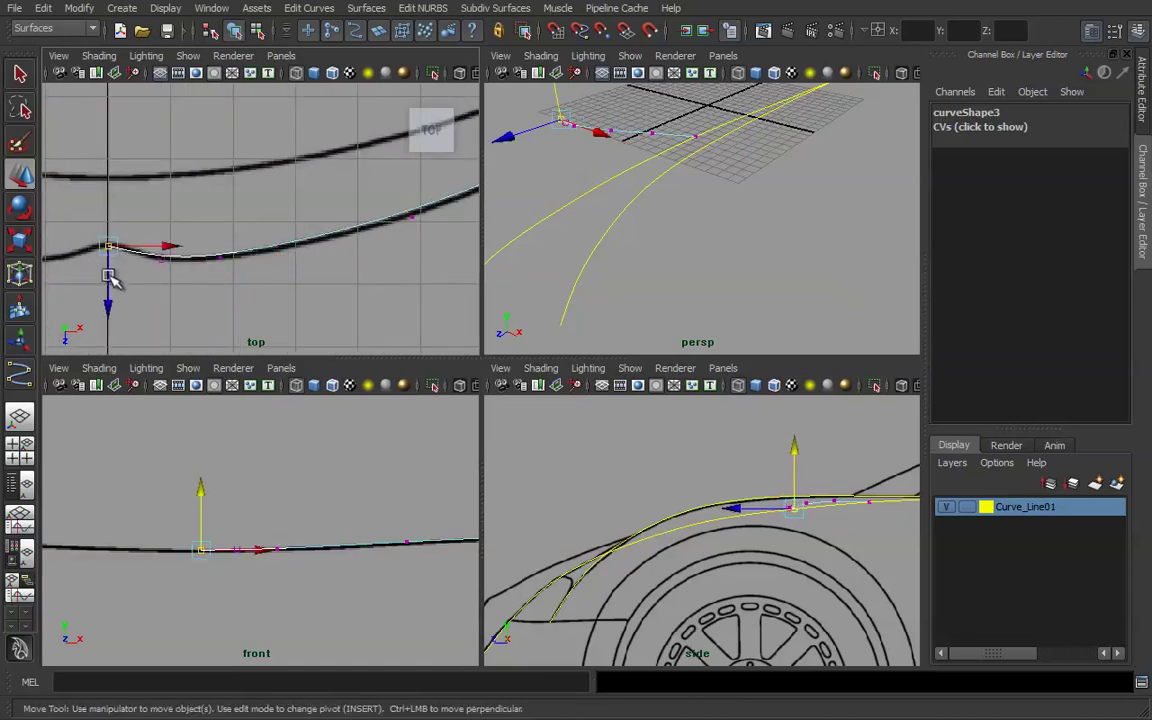
alt+middle_drag(96, 281, 118, 275)
drag(131, 279, 131, 276)
drag(181, 205, 185, 286)
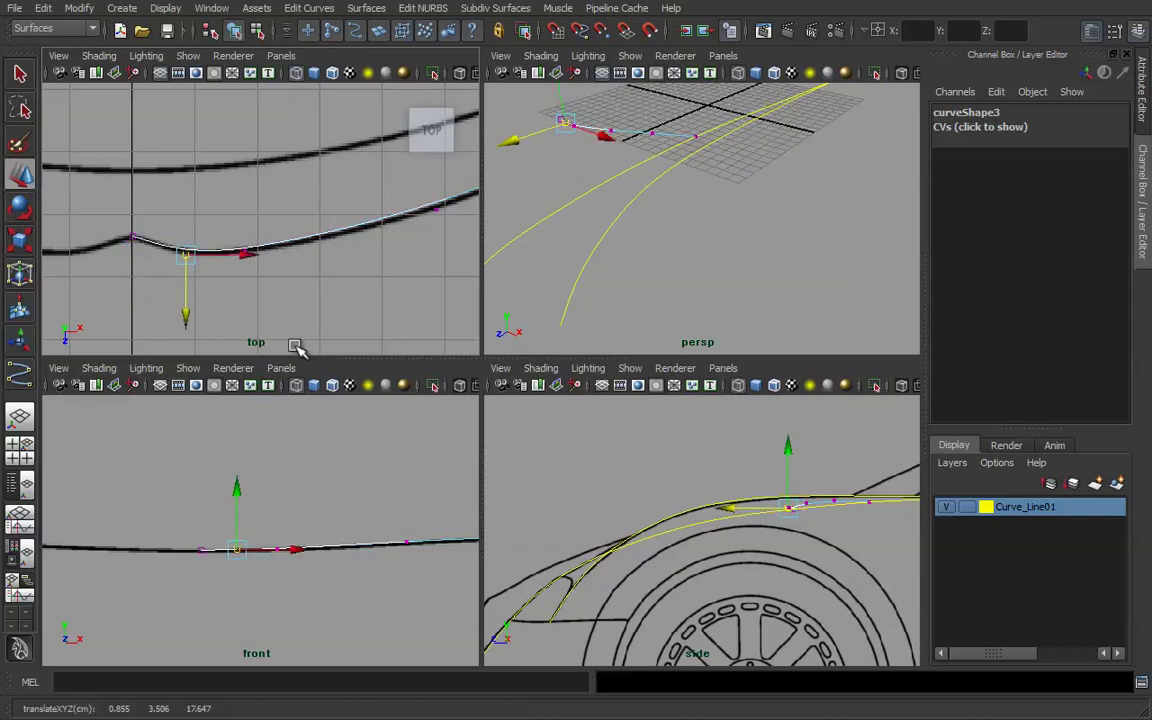
alt+middle_drag(291, 346, 247, 350)
alt+middle_drag(296, 488, 268, 497)
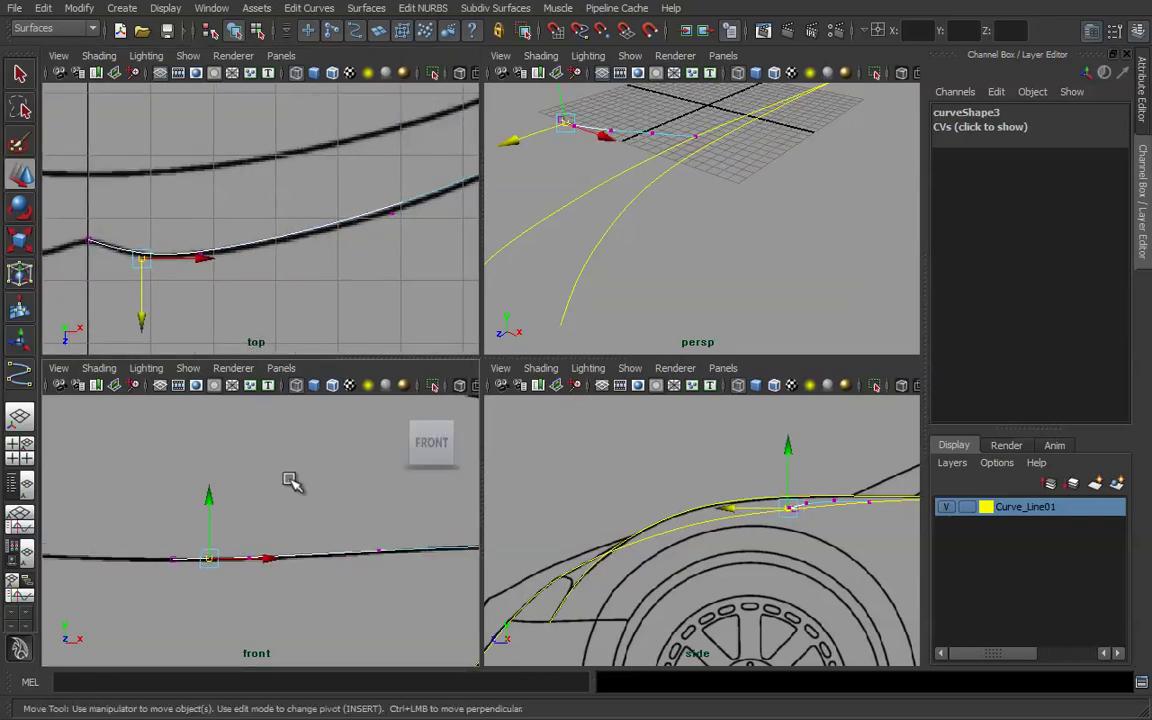
Go through the rear-edge curve's inner CVs in the top view and nudge the fourth one in depth to match the blueprint.
drag(178, 211, 200, 275)
alt+middle_drag(286, 262, 167, 327)
drag(240, 243, 271, 301)
alt+middle_drag(294, 320, 175, 352)
drag(268, 210, 323, 274)
alt+middle_drag(301, 304, 390, 253)
click(239, 270)
drag(240, 285, 245, 289)
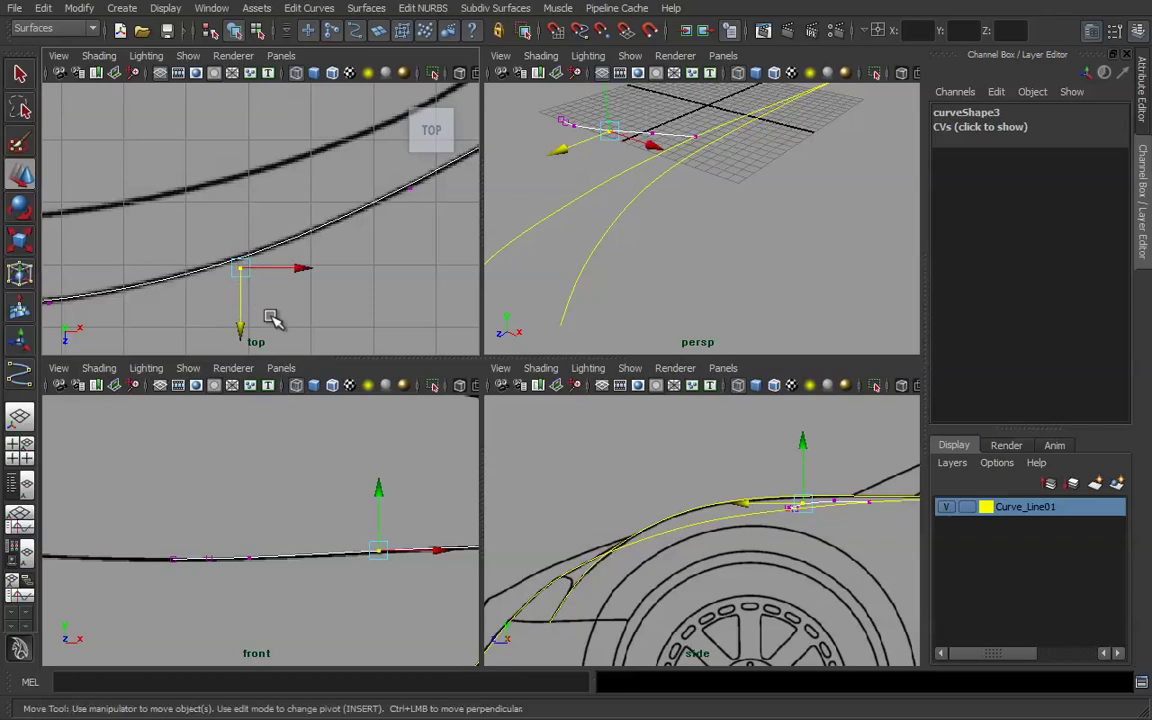
Start another CV curve and snap its first CV to the centerline end of the hood's rear-edge curve.
click(122, 8)
click(145, 141)
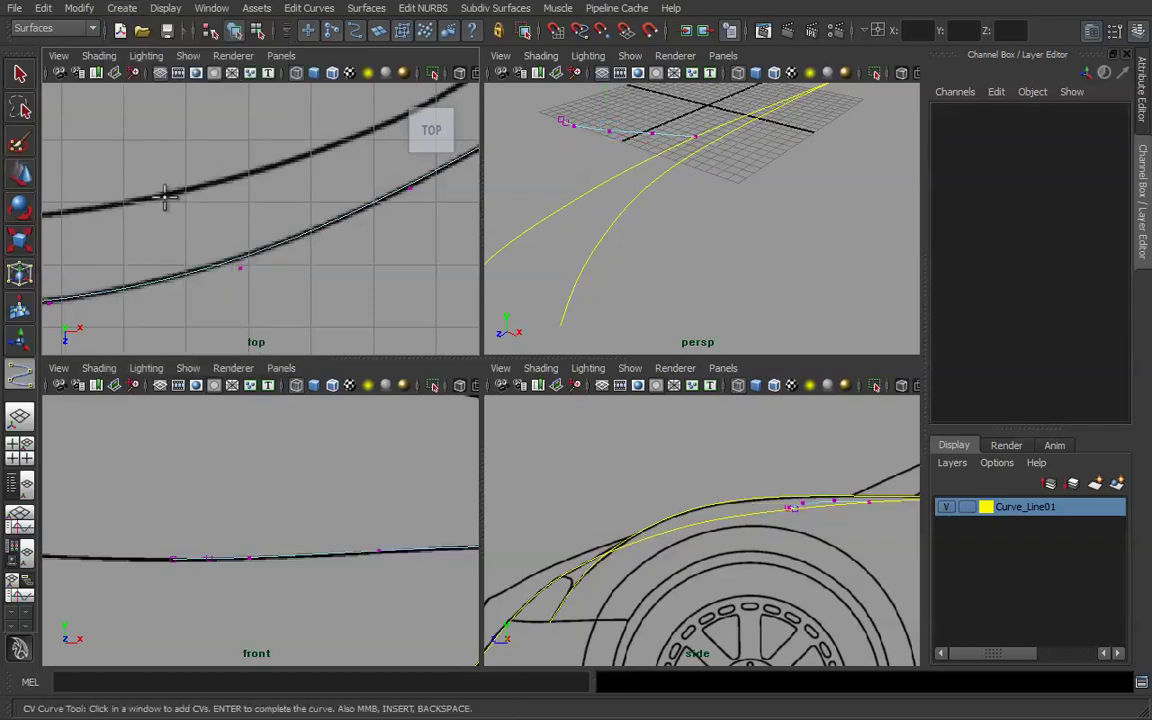
scroll(263, 233, down, 4)
scroll(262, 232, down, 2)
alt+middle_drag(262, 232, 293, 201)
alt+right_drag(293, 201, 257, 234)
alt+middle_drag(257, 234, 267, 149)
scroll(226, 219, down, 4)
alt+right_drag(239, 134, 213, 103)
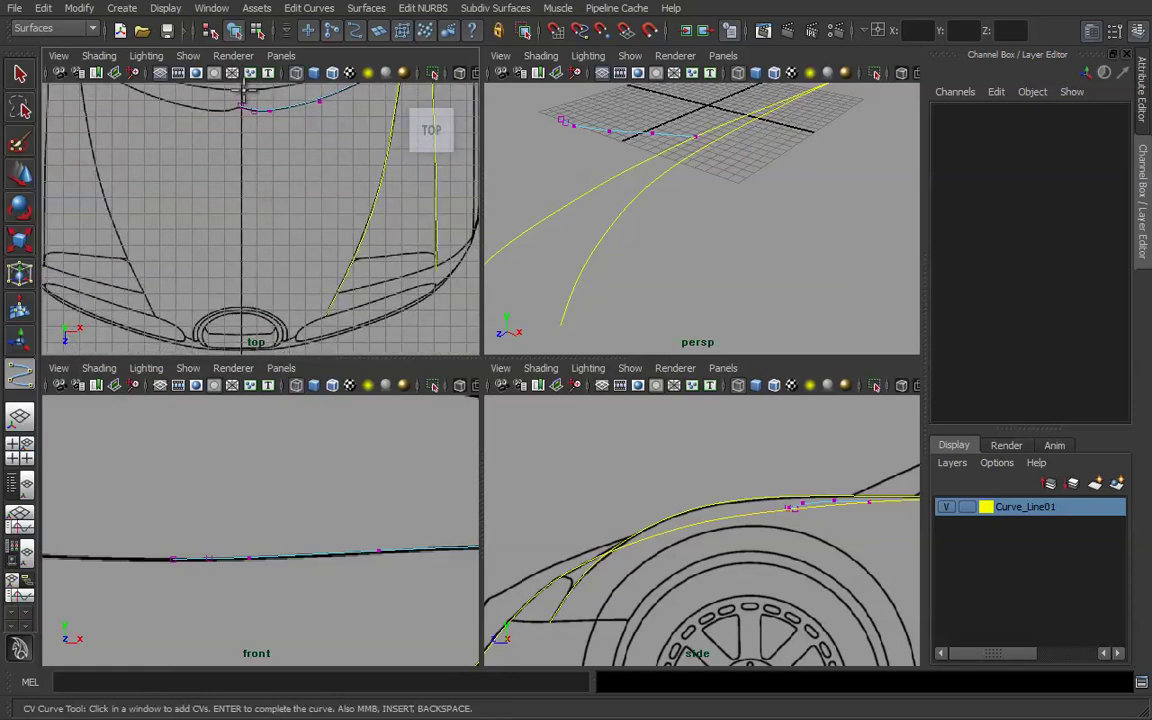
alt+middle_drag(276, 155, 271, 222)
alt+right_drag(271, 222, 300, 222)
alt+middle_drag(260, 207, 282, 239)
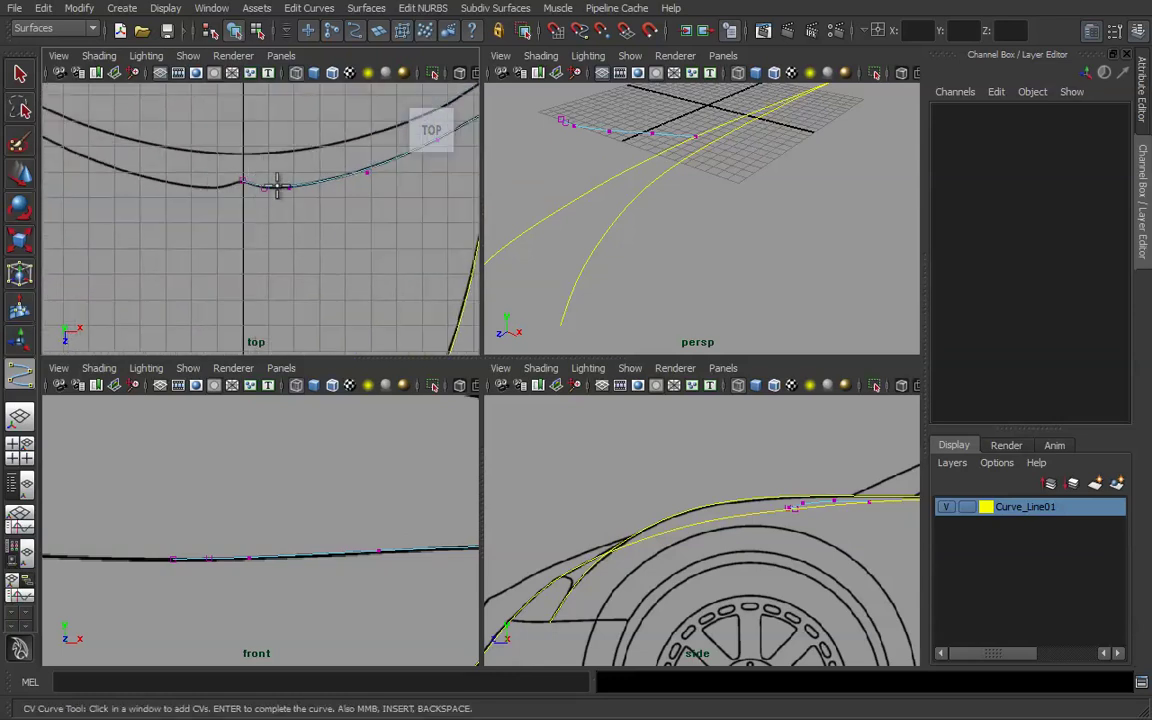
key(Return)
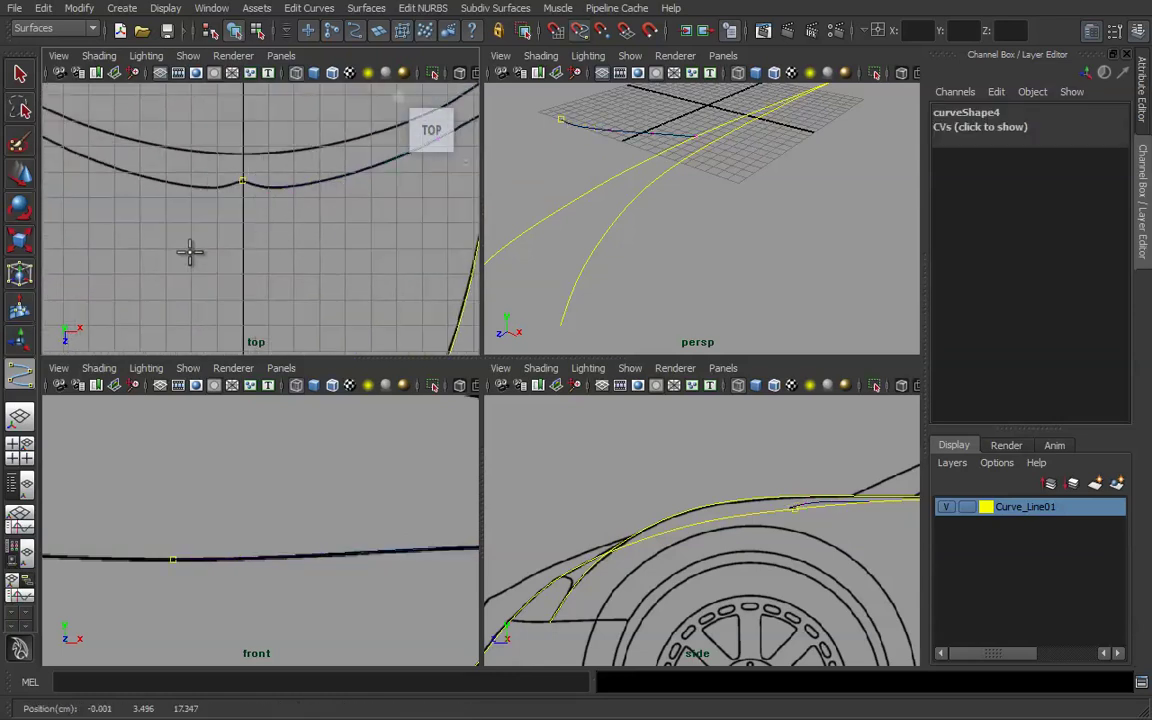
mouse_move(287, 247)
mouse_down()
mouse_move(388, 226)
mouse_move(218, 275)
mouse_move(334, 267)
mouse_move(55, 270)
mouse_up()
Place the new curve's second CV forward of the first, just above the hood-edge curve in the side view.
key(space)
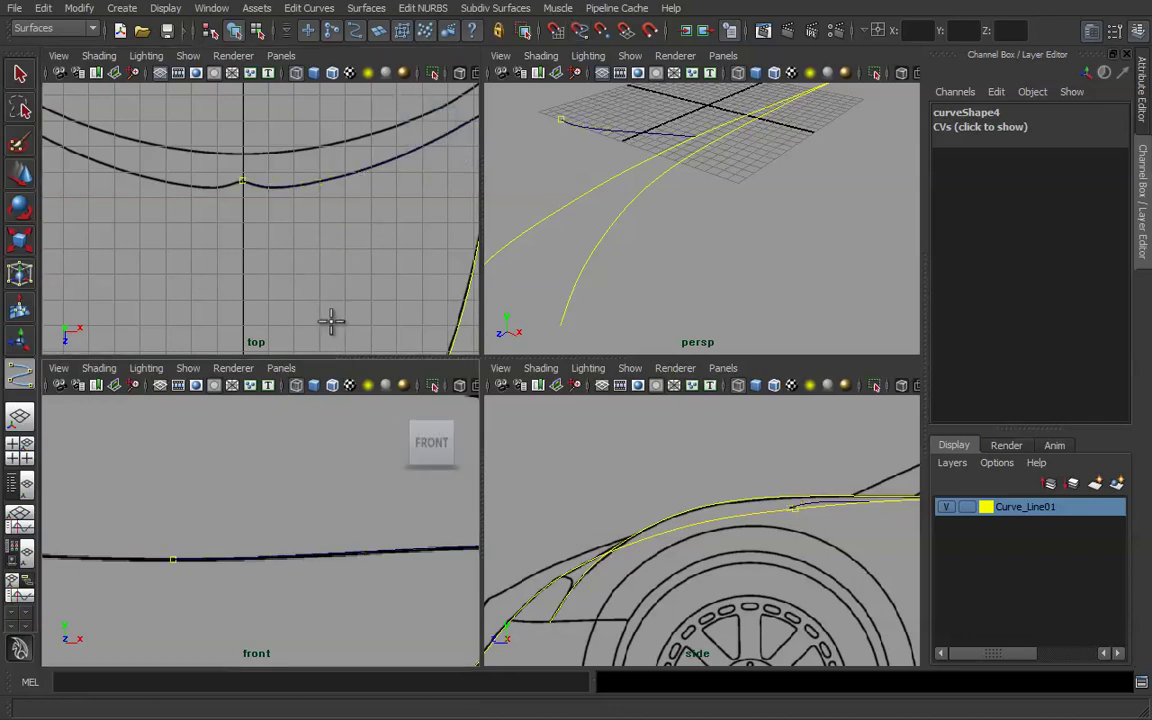
scroll(640, 513, down, 4)
alt+middle_drag(634, 536, 627, 504)
alt+right_drag(627, 504, 766, 514)
alt+middle_drag(718, 491, 755, 465)
key(space)
scroll(603, 437, down, 3)
alt+middle_drag(619, 403, 579, 459)
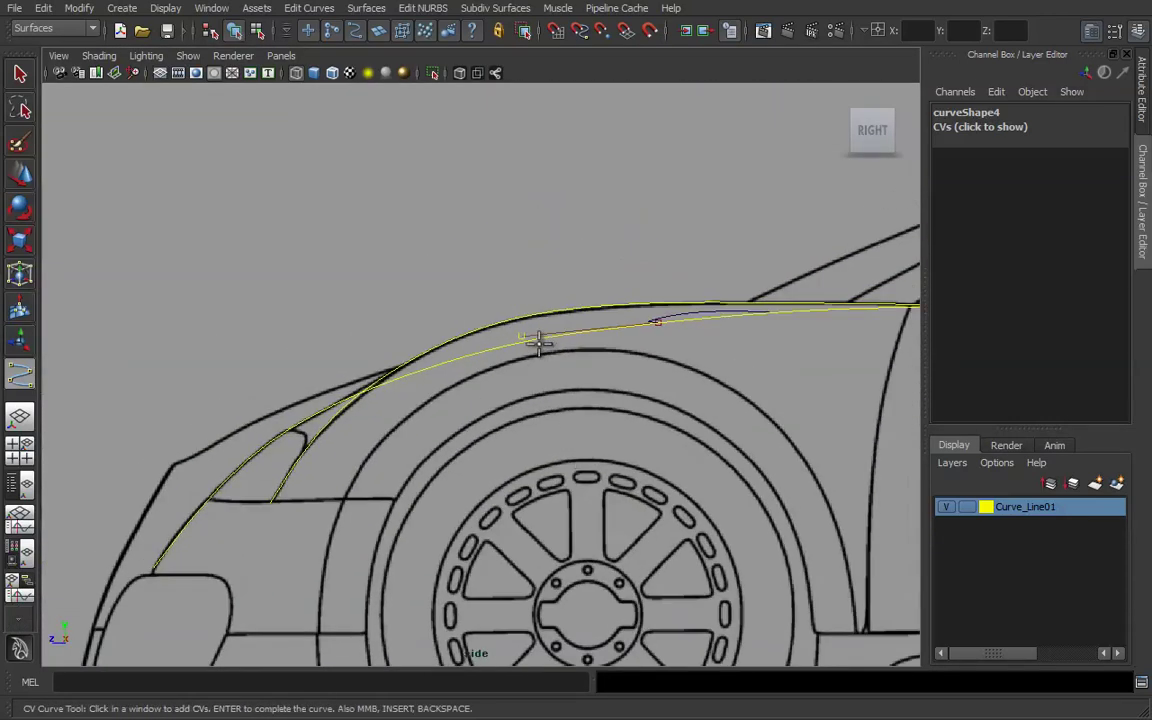
alt+middle_drag(367, 397, 466, 340)
click(415, 353)
alt+middle_drag(356, 414, 399, 414)
alt+middle_drag(588, 347, 392, 454)
key(ctrl+z)
key(ctrl+z)
key(ctrl+z)
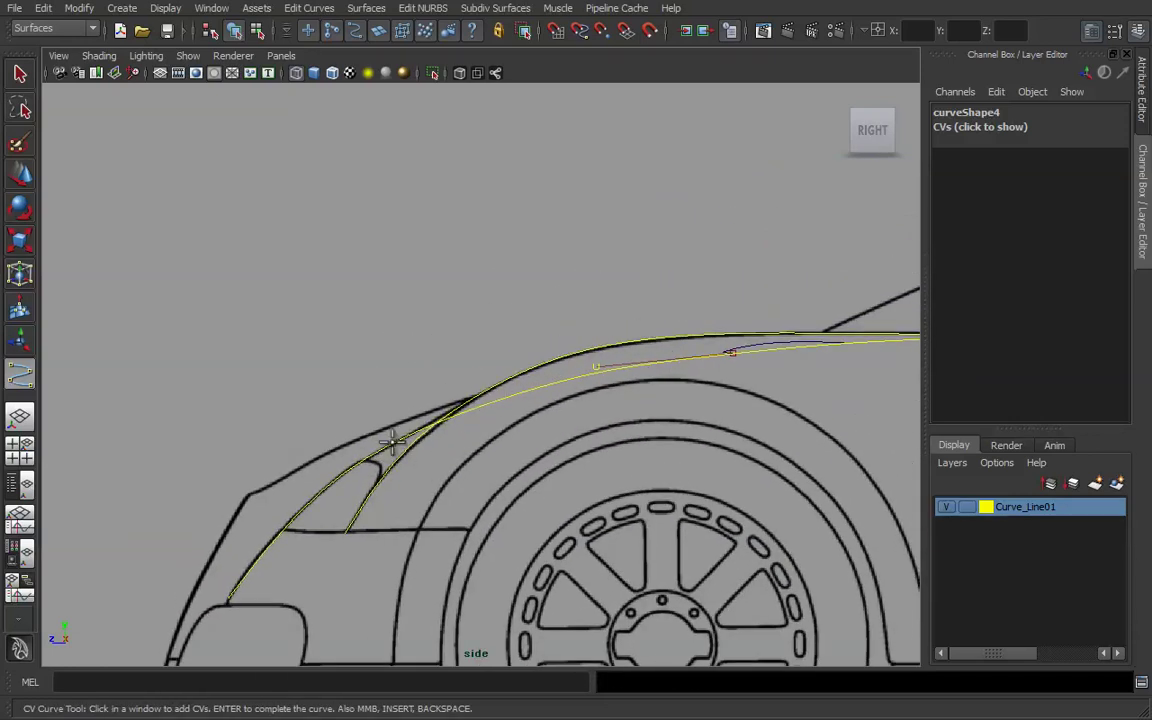
Place three more CVs down the hood's center profile to the nose corner in the side view and finish the curve.
alt+middle_drag(368, 496, 433, 540)
alt+right_drag(350, 534, 694, 483)
alt+middle_drag(361, 581, 496, 450)
alt+right_drag(496, 450, 590, 398)
alt+middle_drag(724, 408, 635, 437)
alt+right_drag(563, 441, 595, 440)
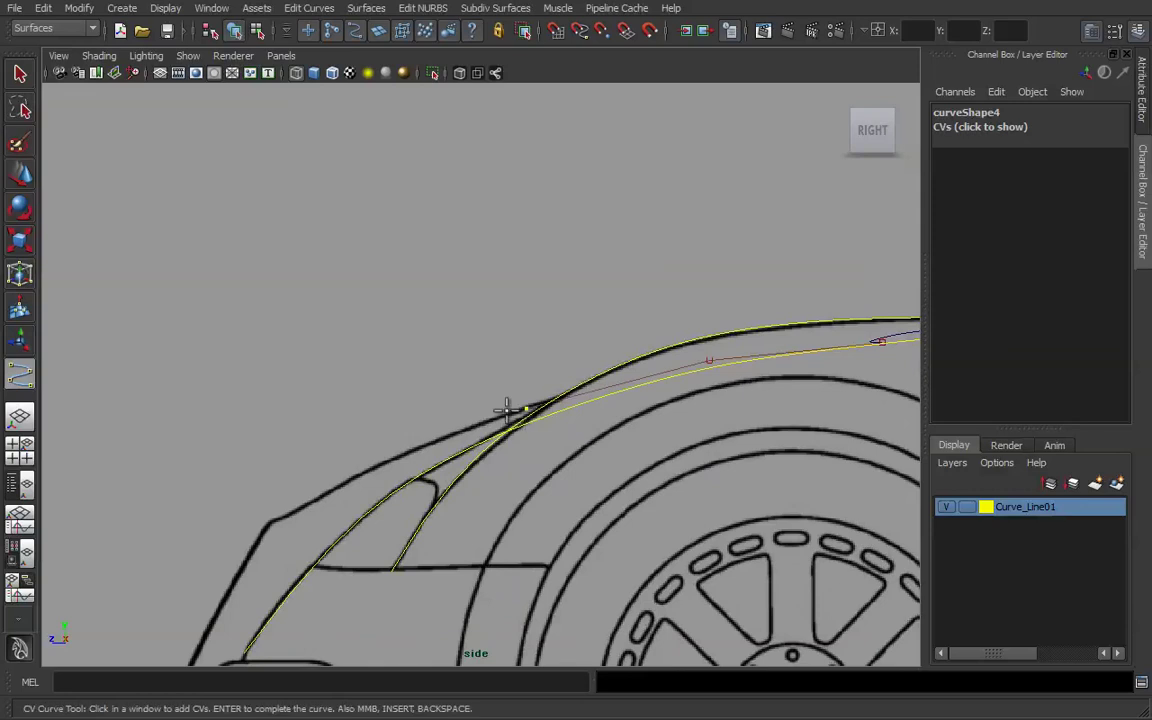
click(375, 467)
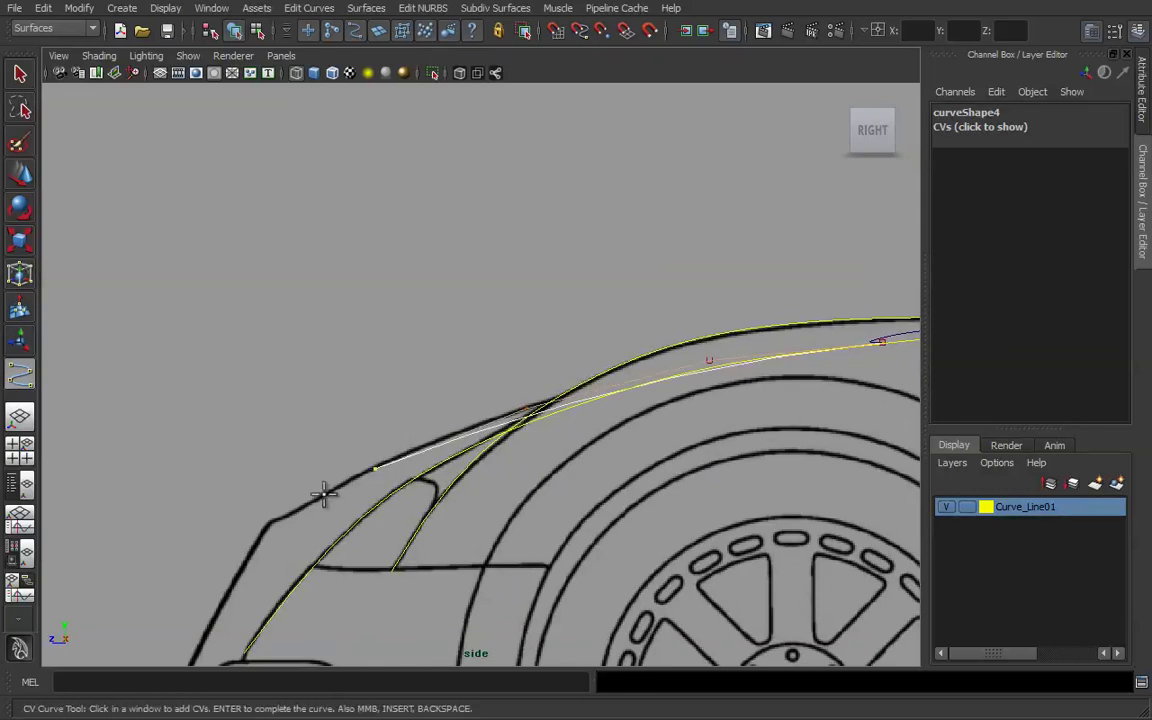
click(275, 517)
key(Return)
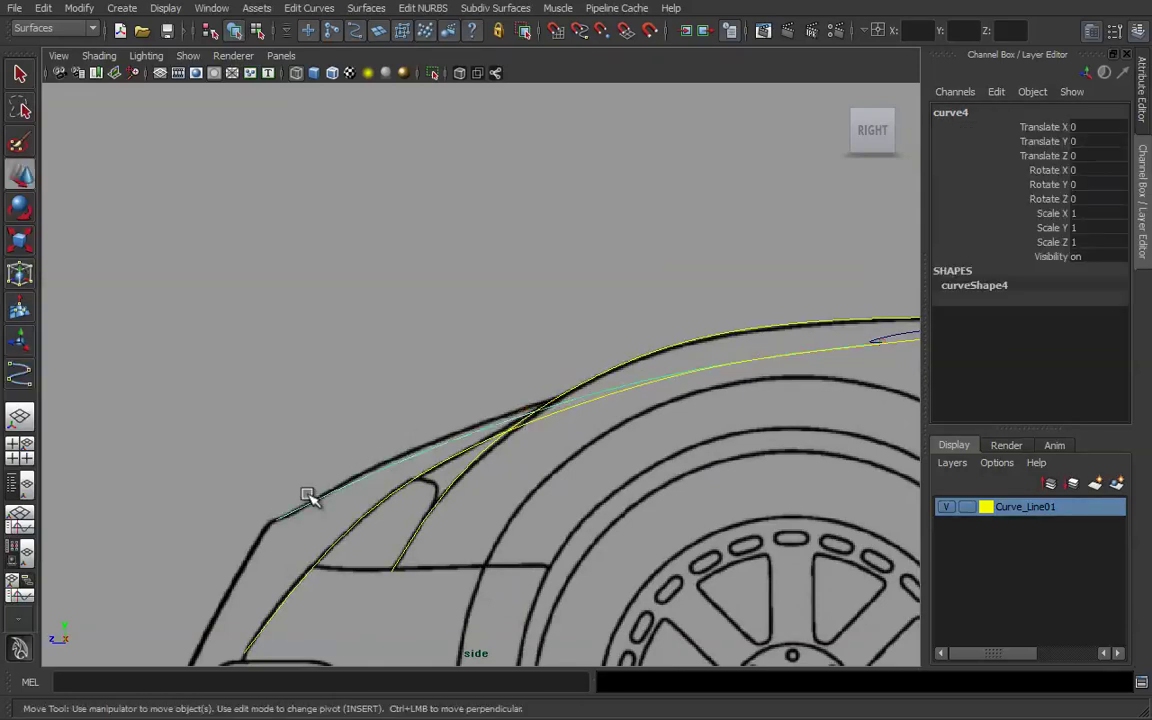
Raise the center profile curve's fourth and third CVs to fit the hood outline in the side view.
scroll(308, 496, down, 2)
alt+middle_drag(307, 494, 270, 504)
alt+right_drag(270, 504, 415, 487)
alt+middle_drag(391, 522, 448, 460)
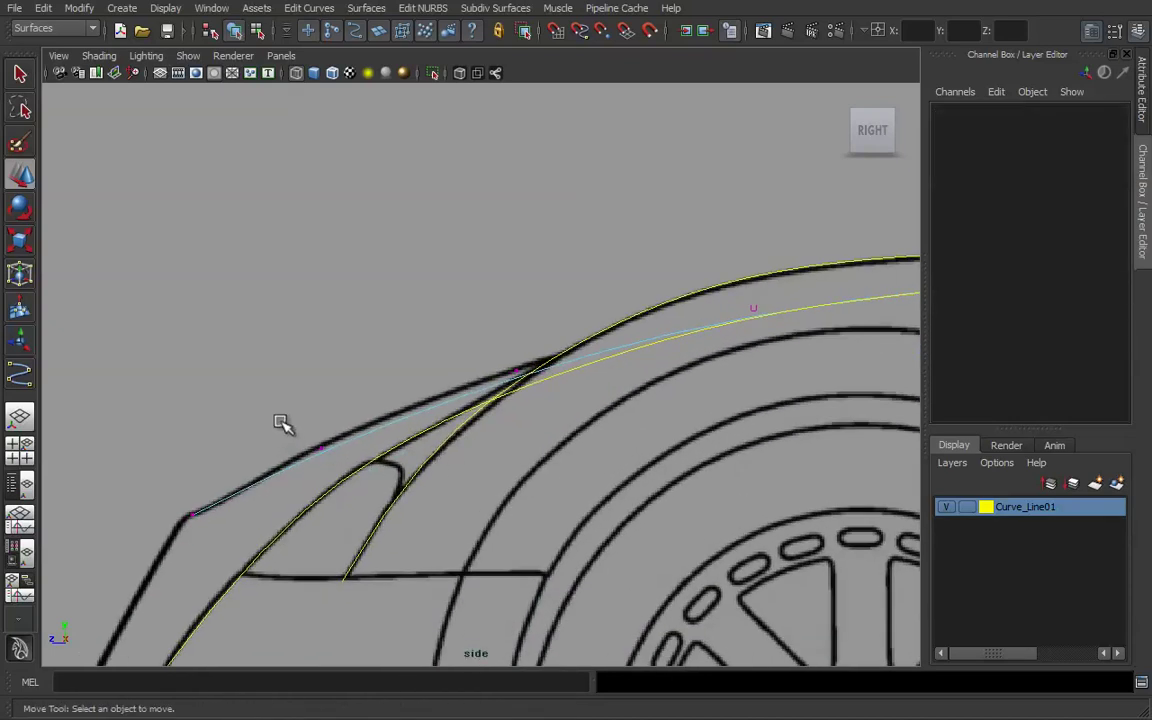
drag(264, 388, 350, 466)
alt+middle_drag(343, 491, 404, 457)
alt+right_drag(404, 457, 438, 460)
drag(360, 396, 360, 381)
alt+middle_drag(578, 381, 490, 494)
drag(487, 391, 526, 394)
alt+middle_drag(663, 445, 464, 510)
alt+middle_drag(556, 502, 537, 472)
Select the center profile curve's second CV and raise it slightly in the side view.
drag(533, 366, 663, 420)
alt+middle_drag(610, 449, 677, 370)
alt+right_drag(677, 370, 505, 400)
alt+middle_drag(752, 352, 682, 399)
alt+right_drag(572, 435, 687, 444)
alt+middle_drag(465, 501, 549, 445)
alt+right_drag(462, 462, 372, 474)
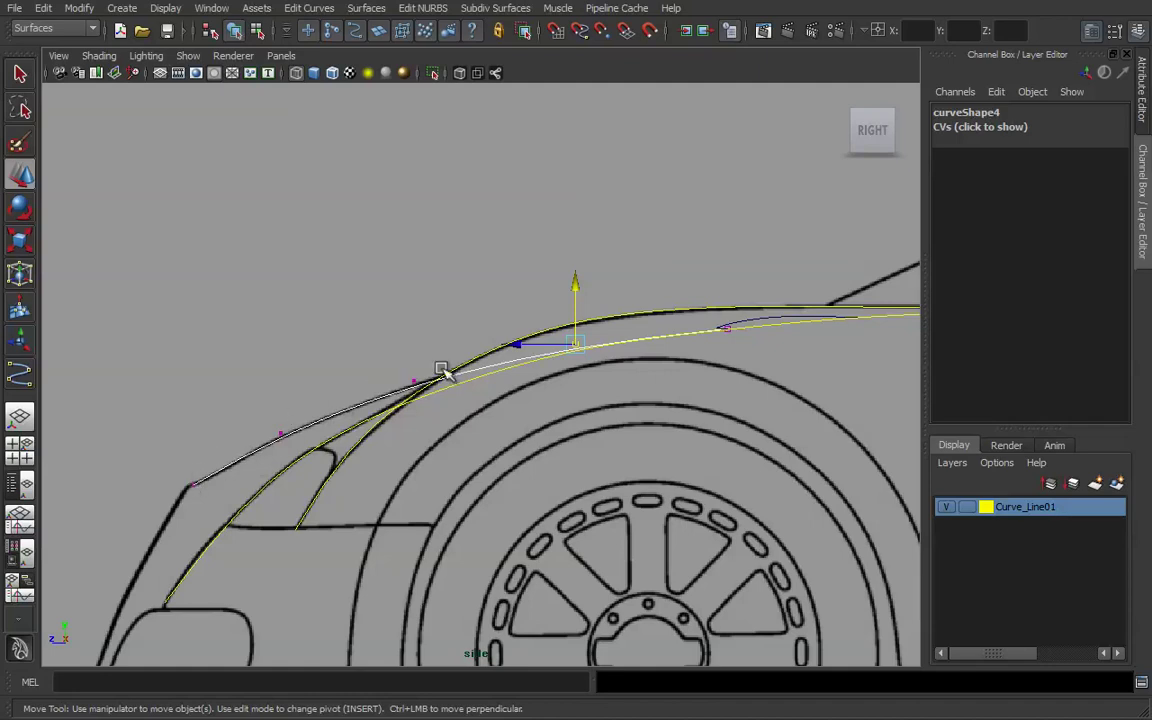
alt+middle_drag(553, 368, 461, 447)
alt+right_drag(368, 476, 686, 481)
alt+middle_drag(686, 481, 676, 432)
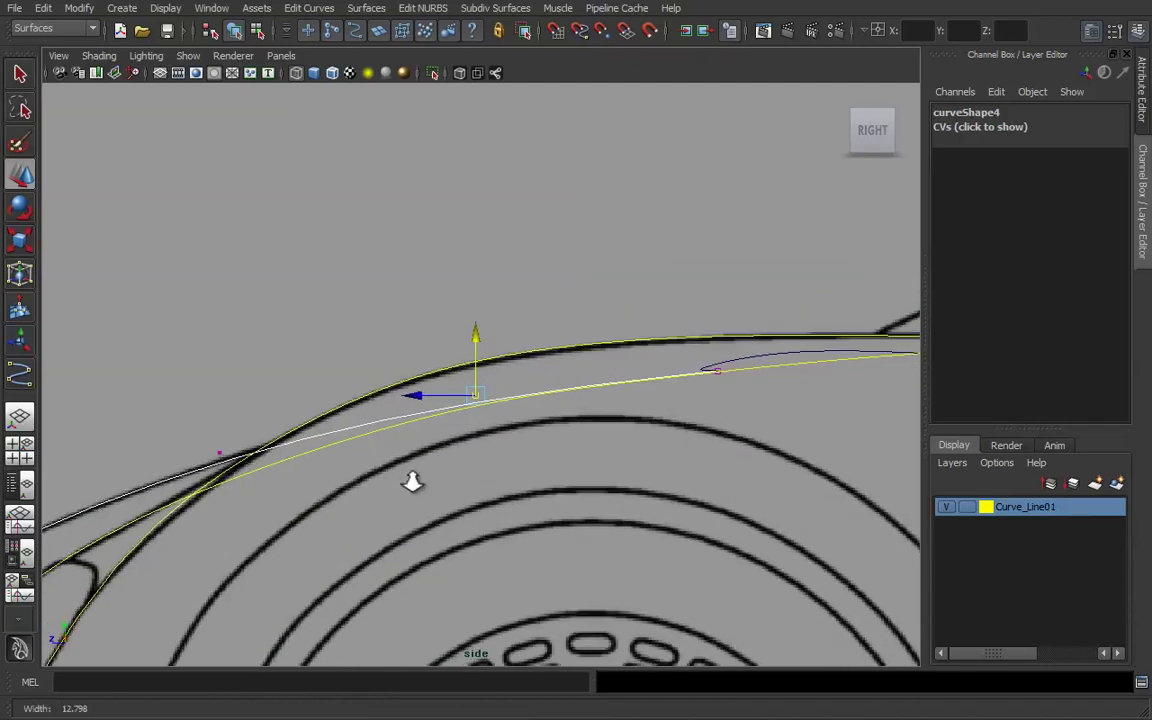
alt+right_drag(391, 483, 510, 481)
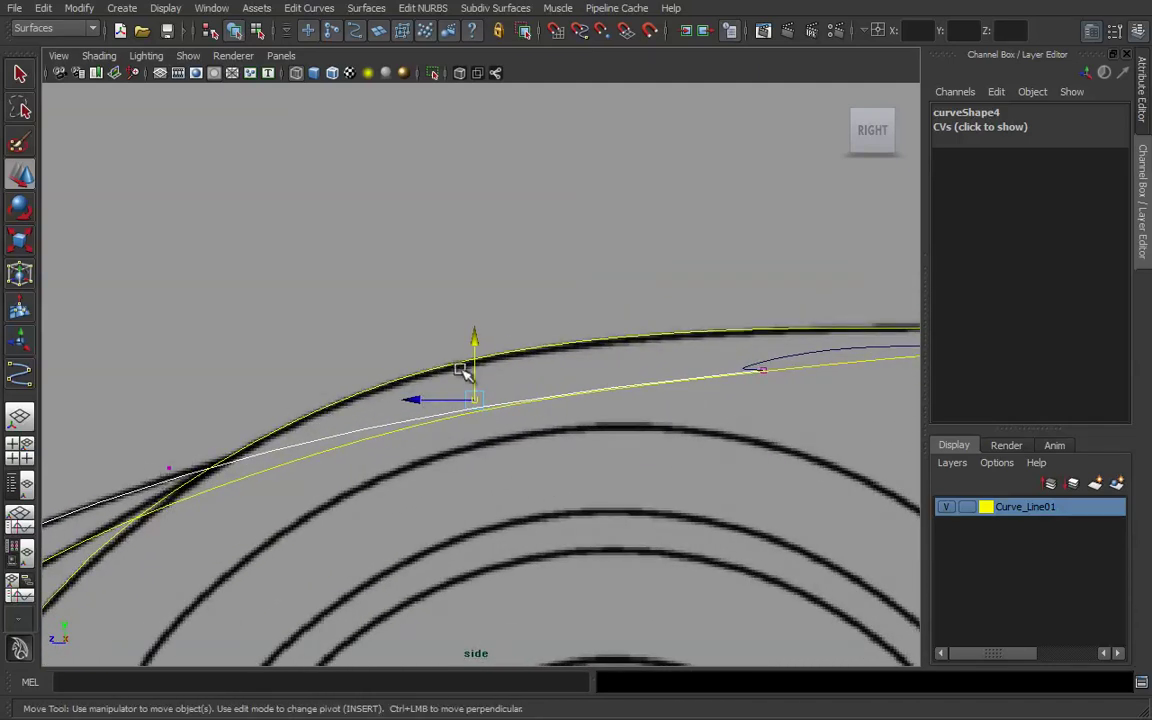
drag(477, 357, 479, 352)
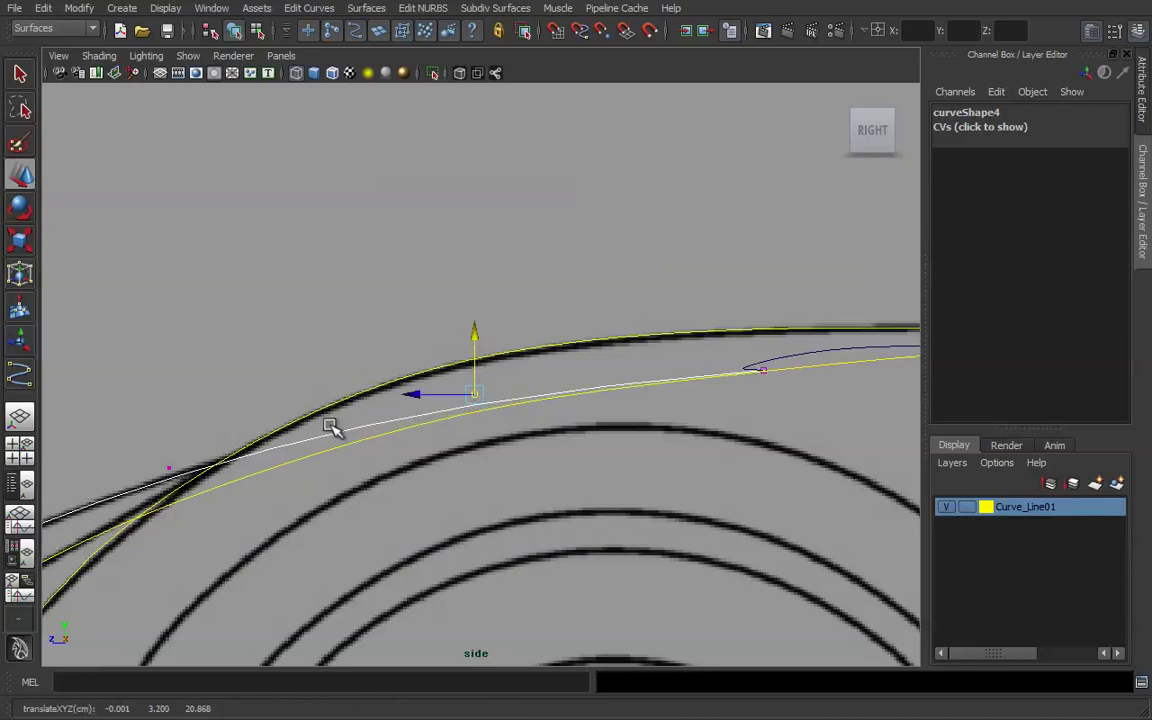
Nudge the center profile curve's second CV a little further up, return to object mode, and clear the selection.
alt+middle_drag(491, 460, 523, 442)
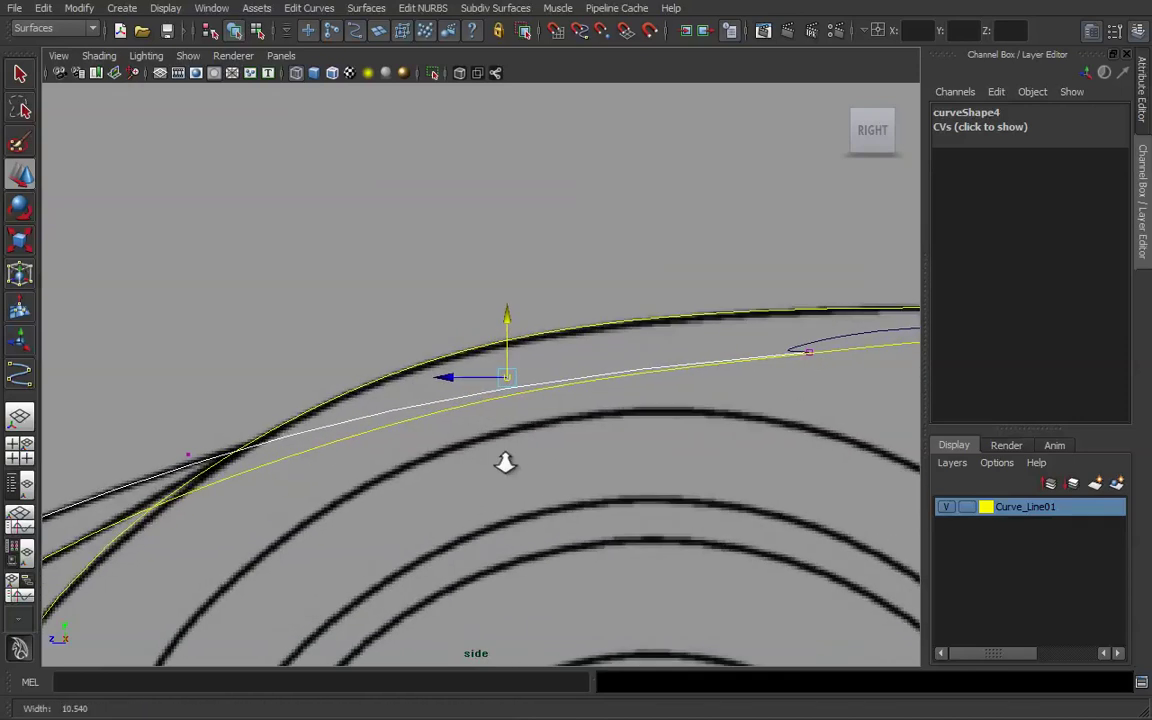
alt+right_drag(460, 463, 547, 415)
drag(514, 362, 514, 357)
alt+right_drag(503, 381, 483, 417)
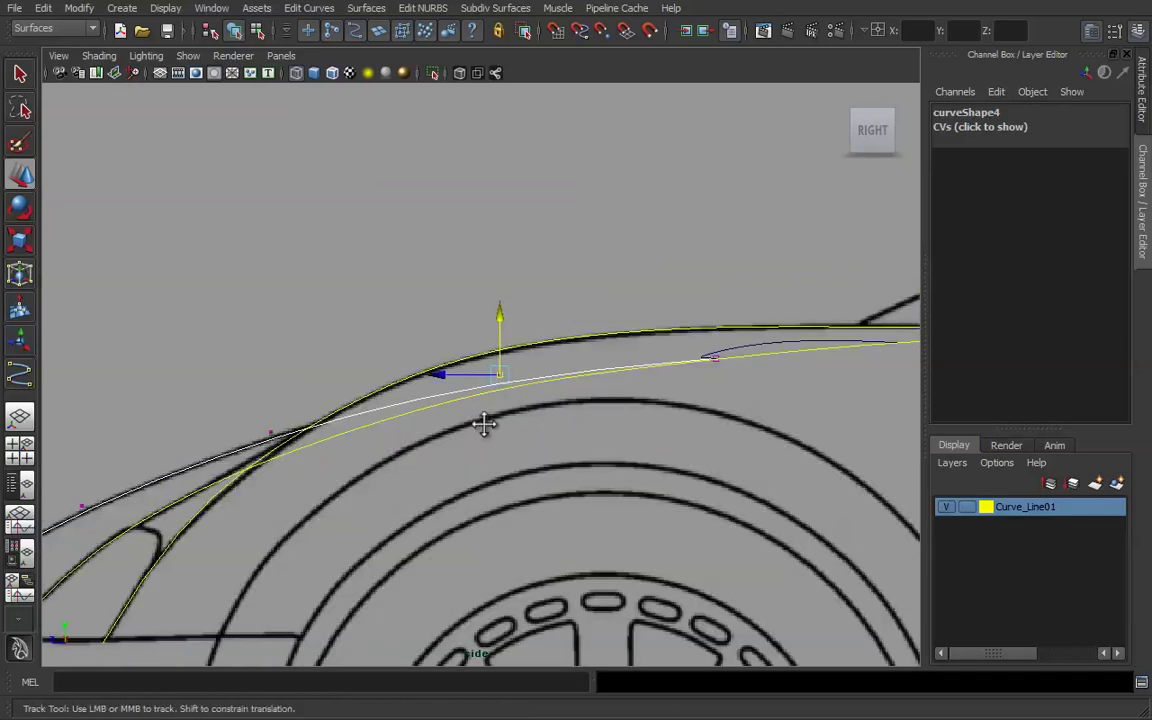
alt+middle_drag(483, 417, 594, 358)
right_drag(292, 411, 364, 388)
click(272, 352)
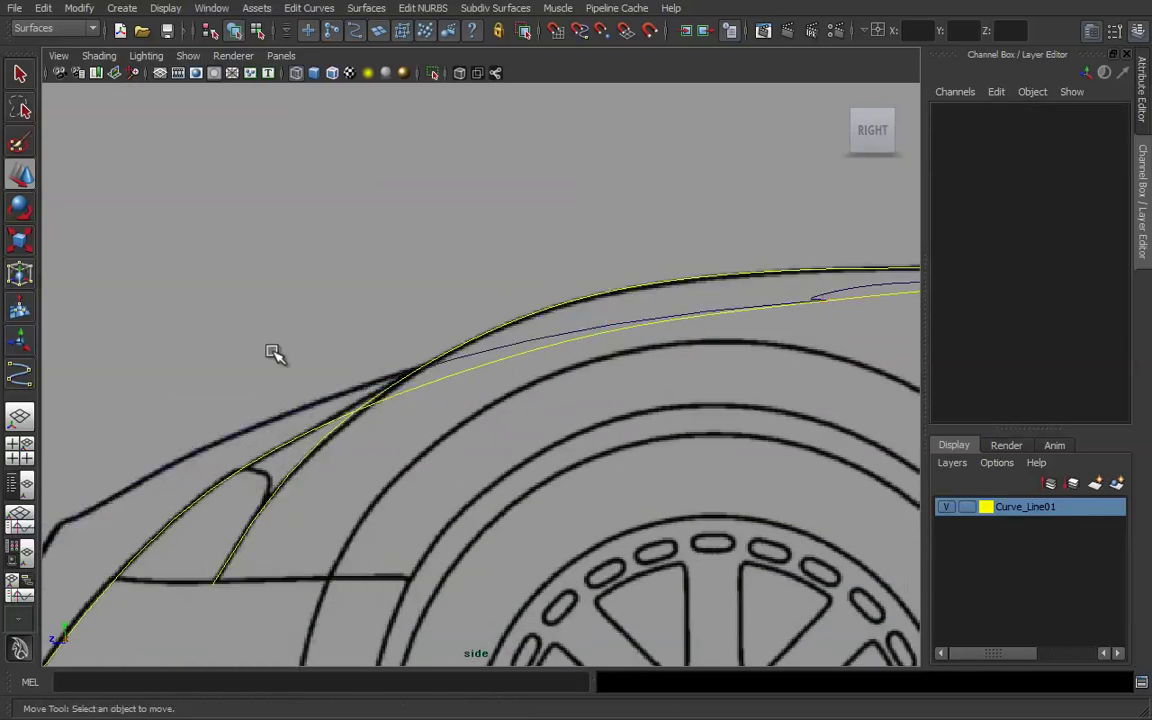
Add the hood's center profile curve to the Curve_Line01 layer and clear the selection.
click(480, 353)
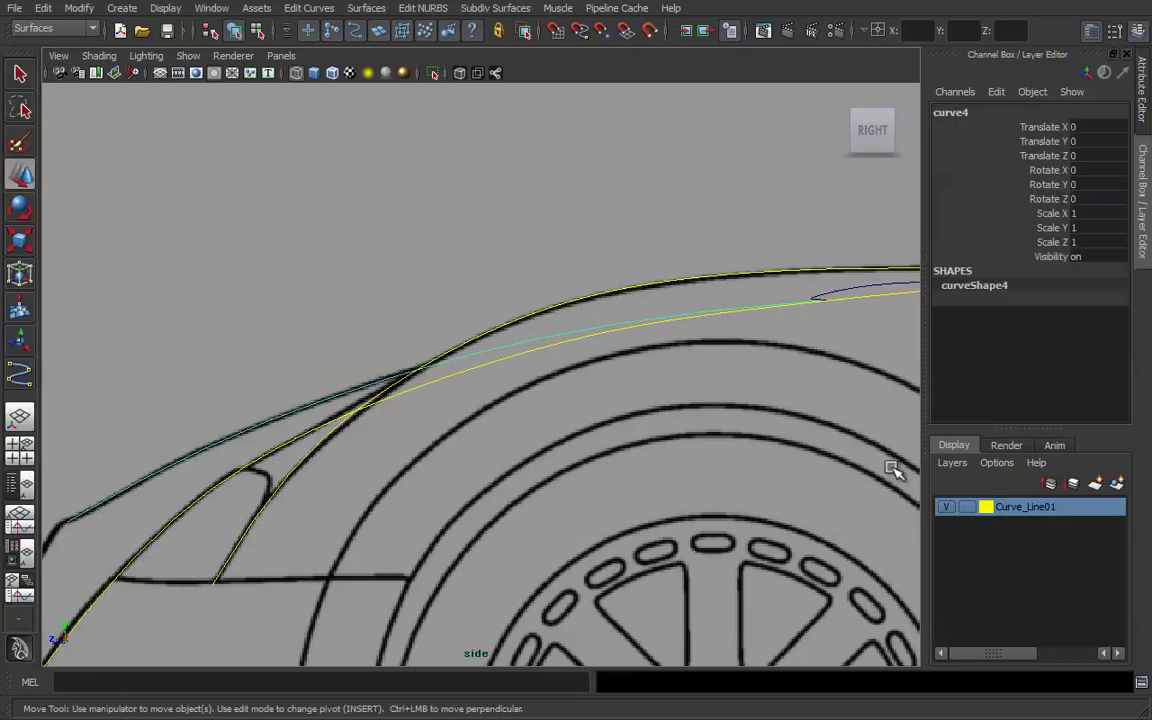
right_click(1010, 515)
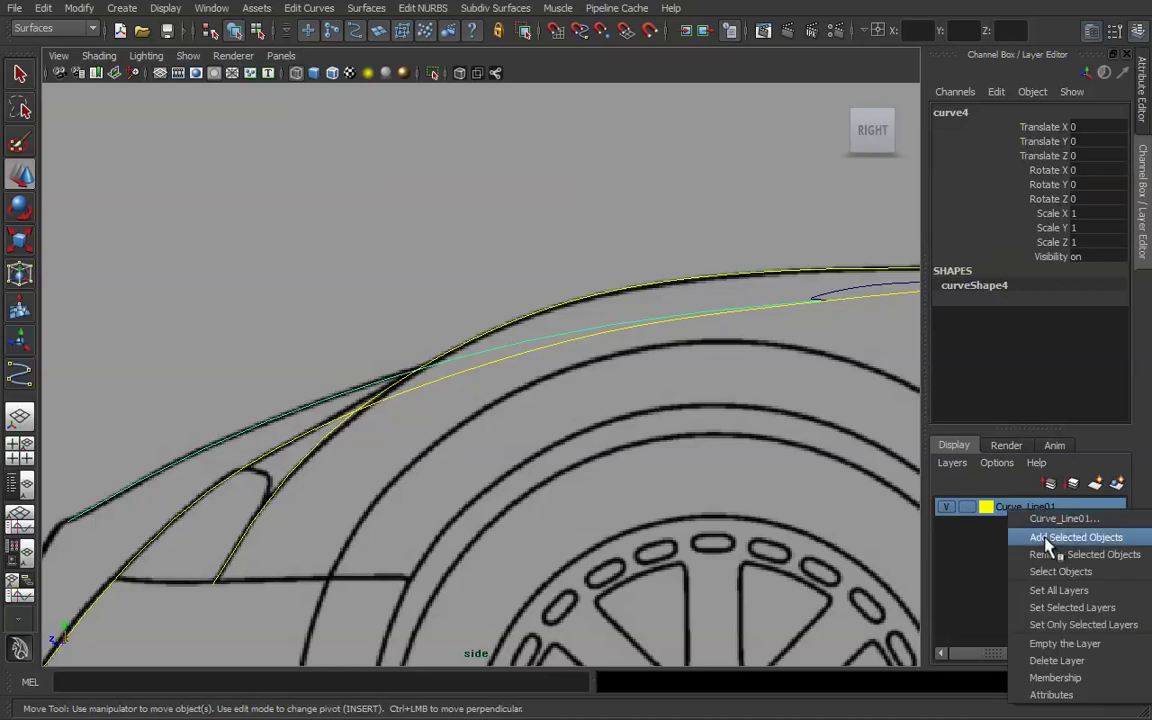
click(1047, 539)
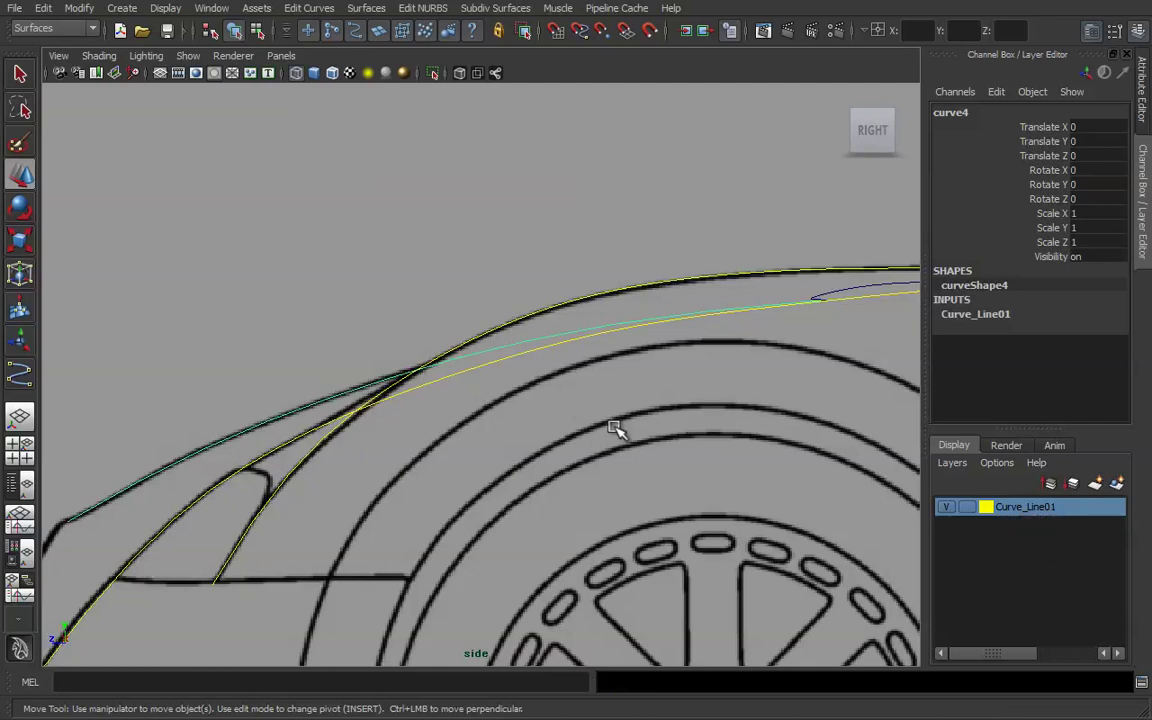
click(425, 403)
Add the hood's rear edge curve to the Curve_Line01 layer and clear the selection.
alt+middle_drag(467, 404, 442, 438)
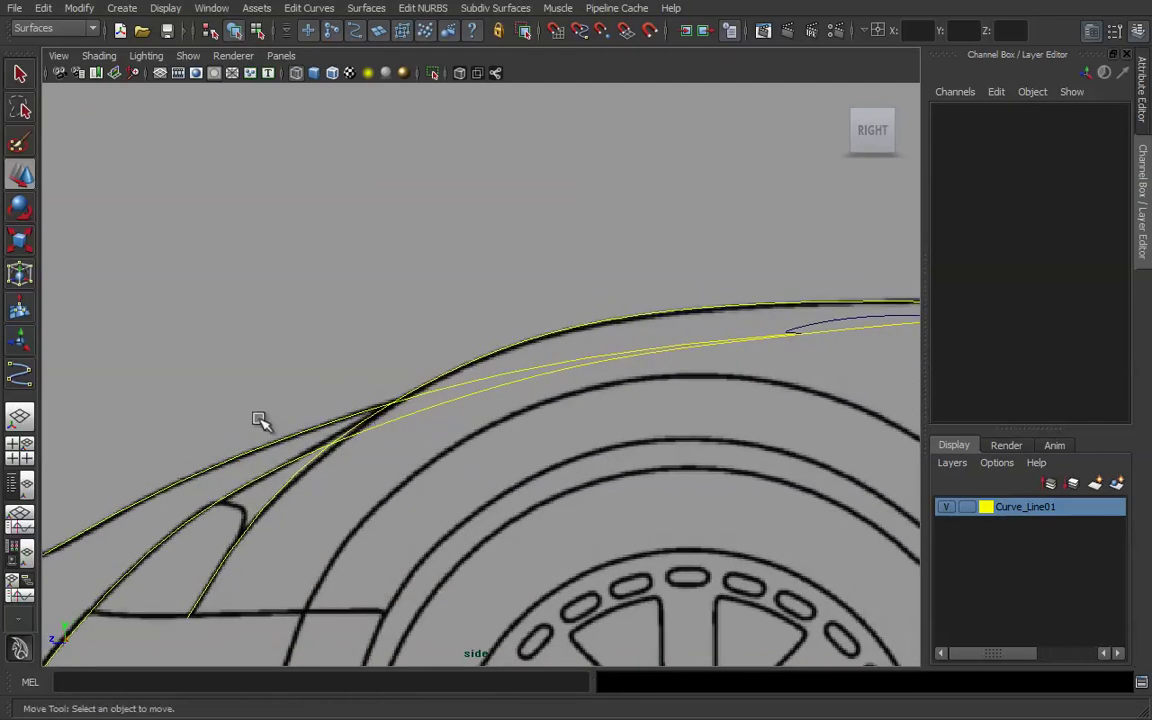
alt+middle_drag(803, 407, 496, 445)
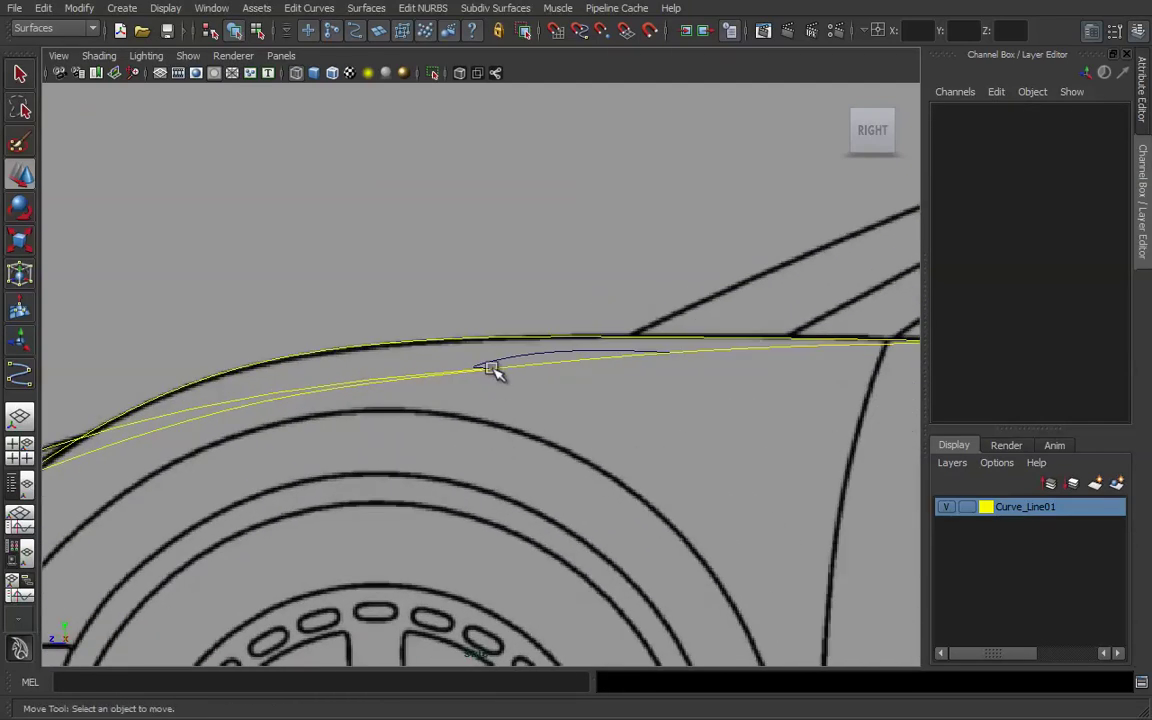
drag(522, 359, 523, 360)
alt+middle_drag(457, 381, 532, 396)
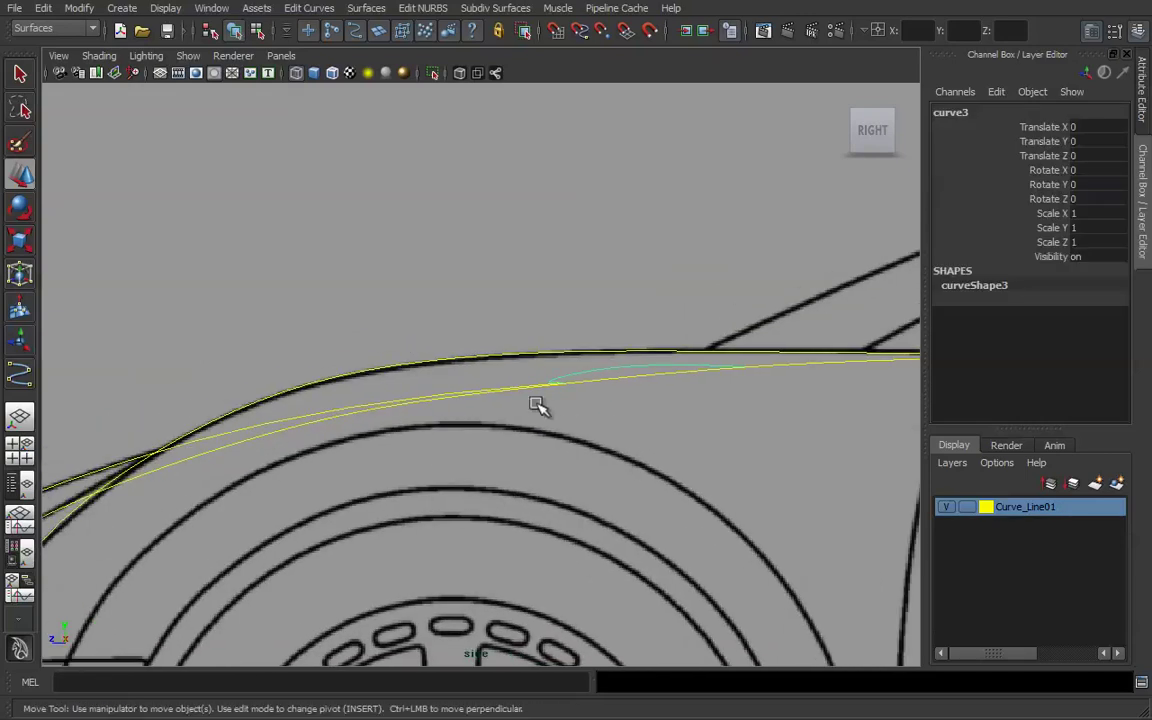
key(space)
alt+drag(655, 260, 619, 260)
click(618, 260)
alt+middle_drag(638, 212, 628, 248)
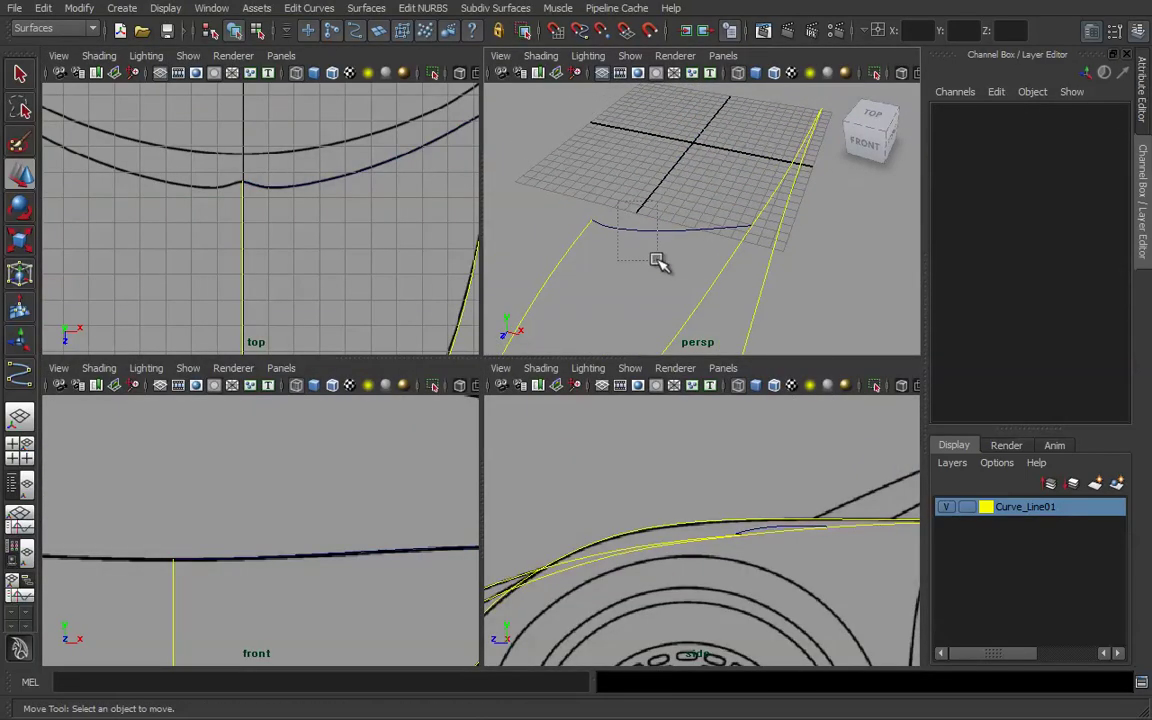
drag(658, 262, 660, 264)
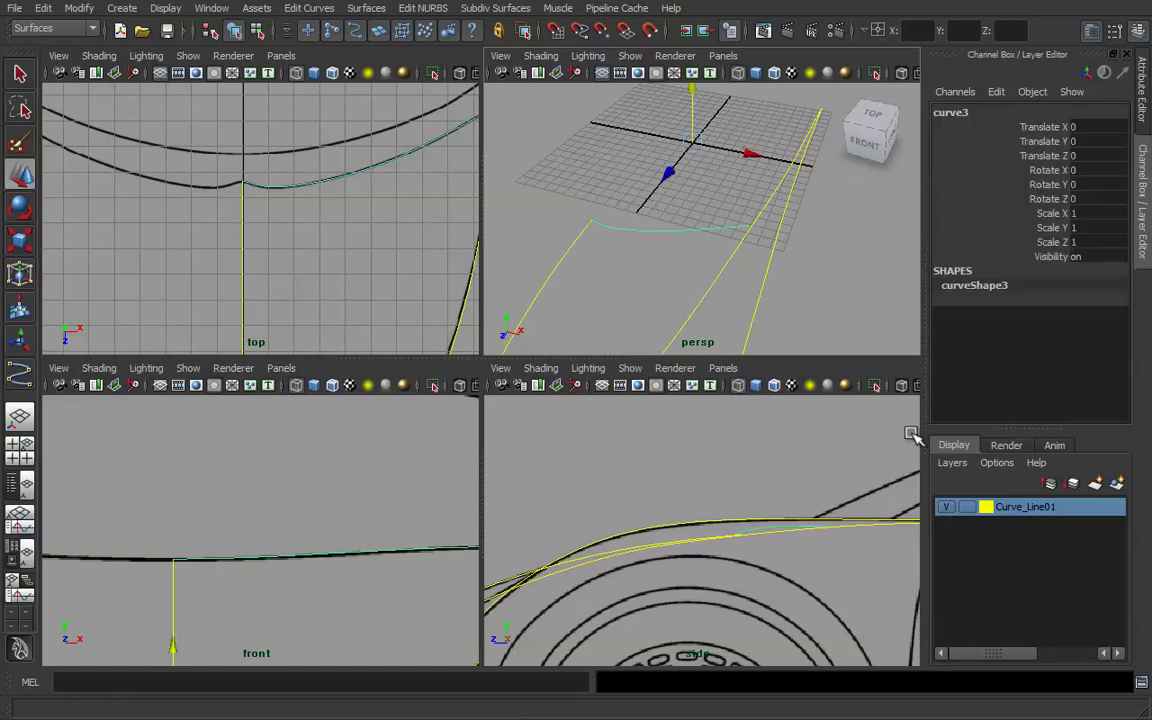
right_click(1017, 513)
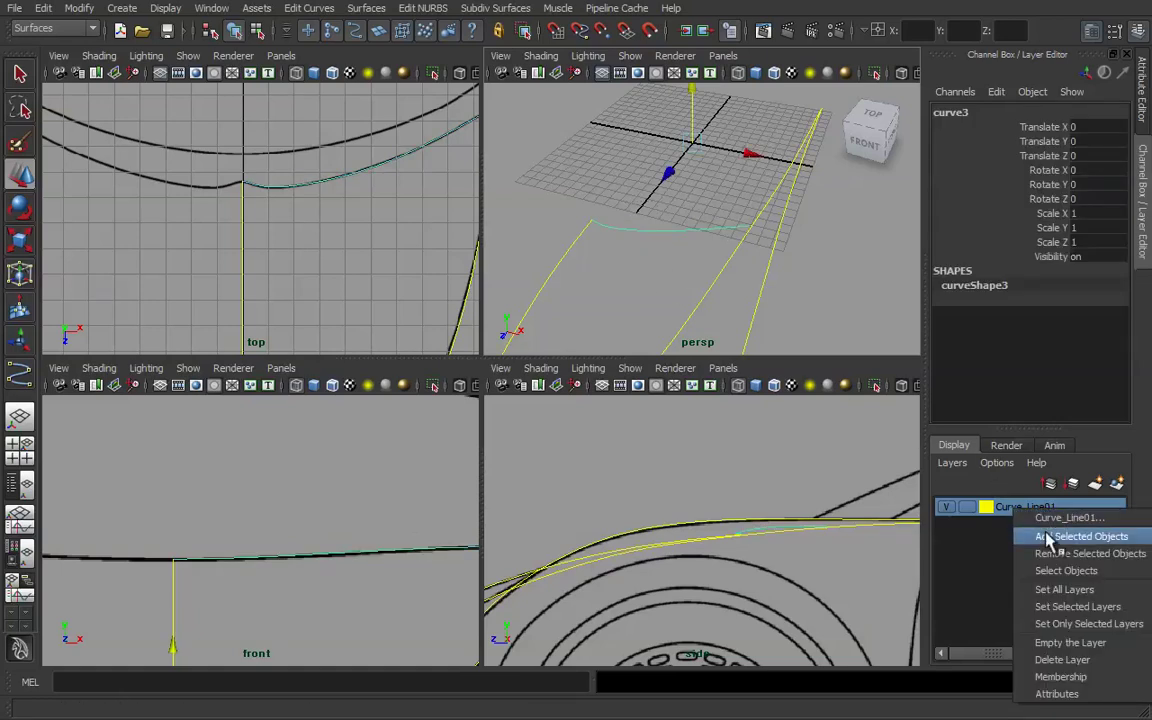
click(1047, 537)
click(638, 267)
Select the center profile curve and check its front end against the grille outline in the front and top views.
scroll(657, 295, down, 6)
alt+drag(657, 296, 565, 259)
alt+middle_drag(565, 259, 620, 282)
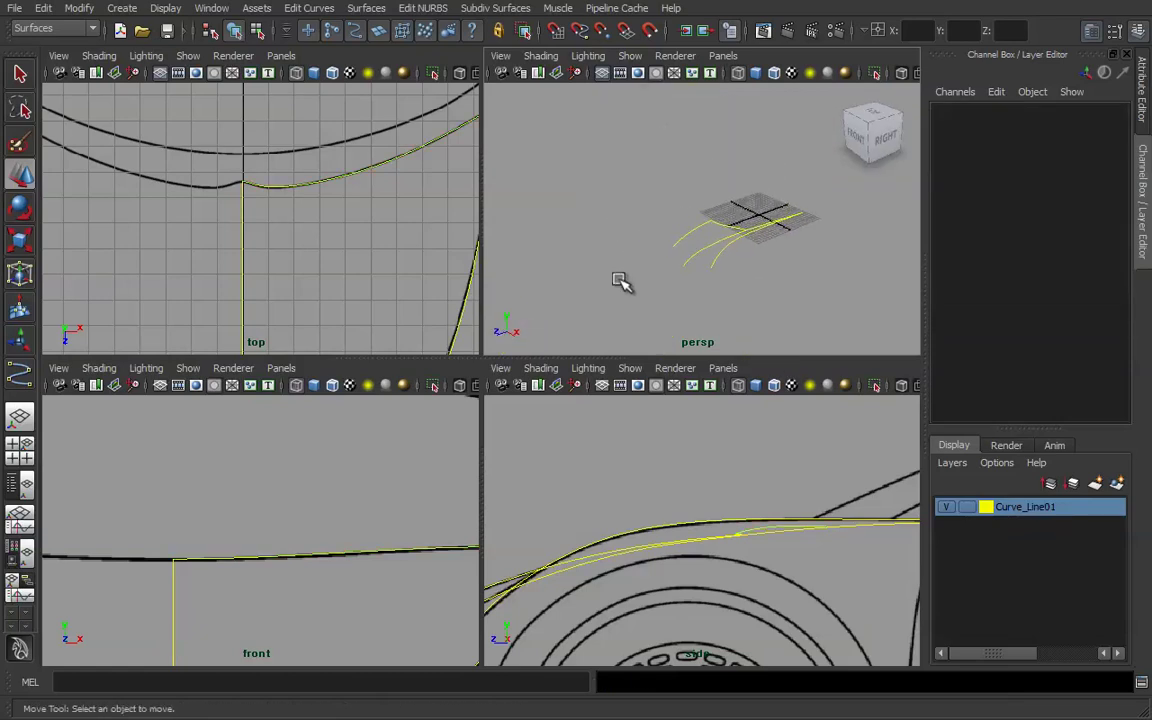
click(688, 234)
alt+middle_drag(330, 254, 365, 112)
alt+middle_drag(342, 199, 322, 145)
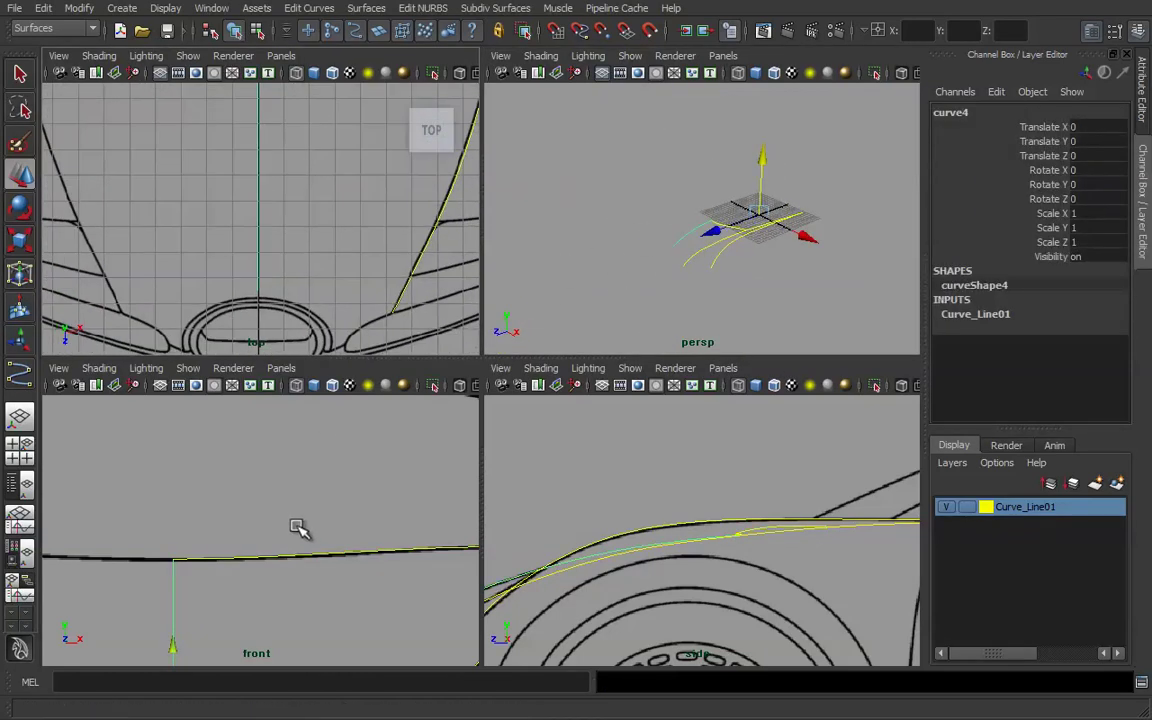
alt+middle_drag(301, 525, 305, 390)
alt+right_drag(288, 525, 262, 571)
alt+middle_drag(262, 571, 326, 537)
alt+right_drag(211, 566, 402, 568)
scroll(265, 555, up, 5)
click(303, 577)
drag(219, 497, 276, 566)
alt+middle_drag(276, 568, 286, 522)
alt+right_drag(214, 547, 390, 557)
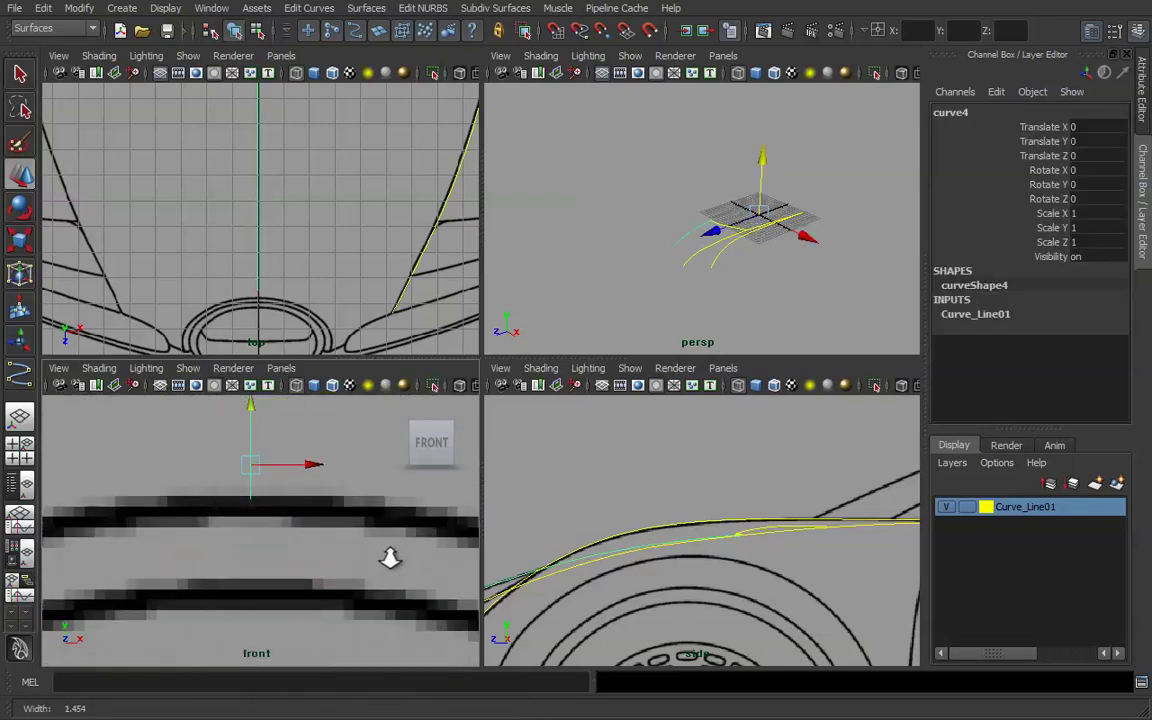
alt+middle_drag(297, 324, 298, 311)
alt+right_drag(177, 270, 408, 293)
scroll(408, 293, up, 2)
alt+middle_drag(250, 350, 265, 288)
alt+right_drag(272, 280, 400, 288)
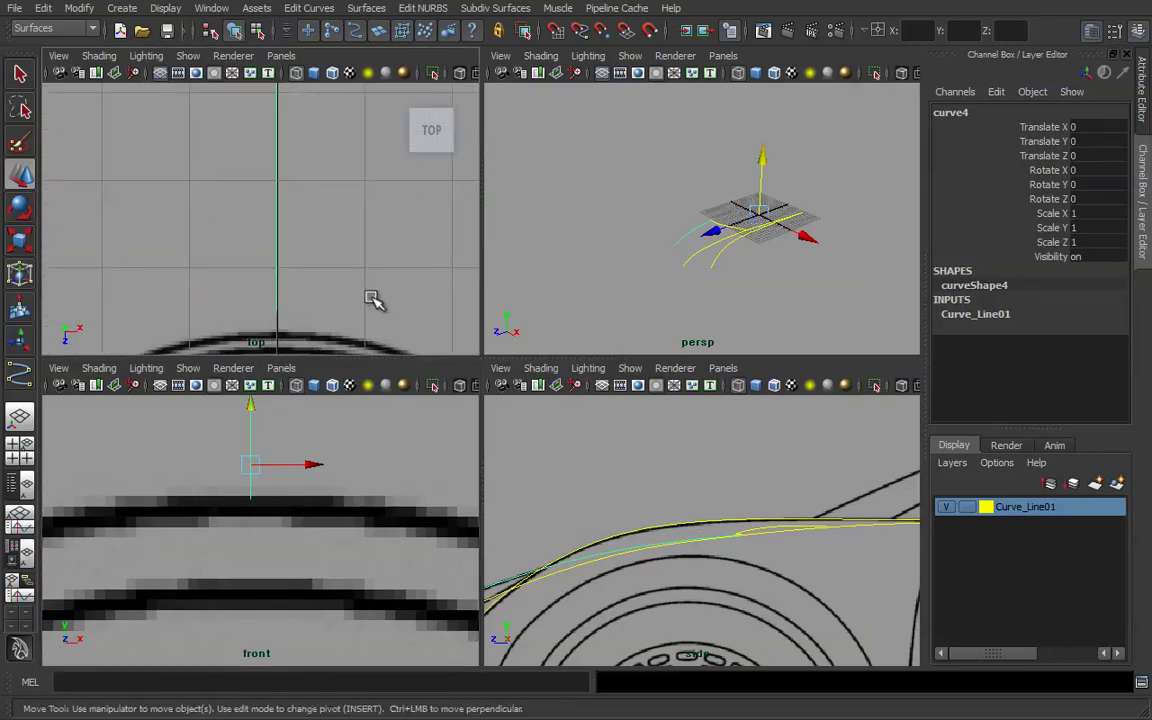
alt+middle_drag(347, 307, 312, 272)
scroll(290, 255, up, 1)
Select the center profile curve's front end CV and move it slightly forward onto the grille's outer line in the top view.
right_click(282, 252)
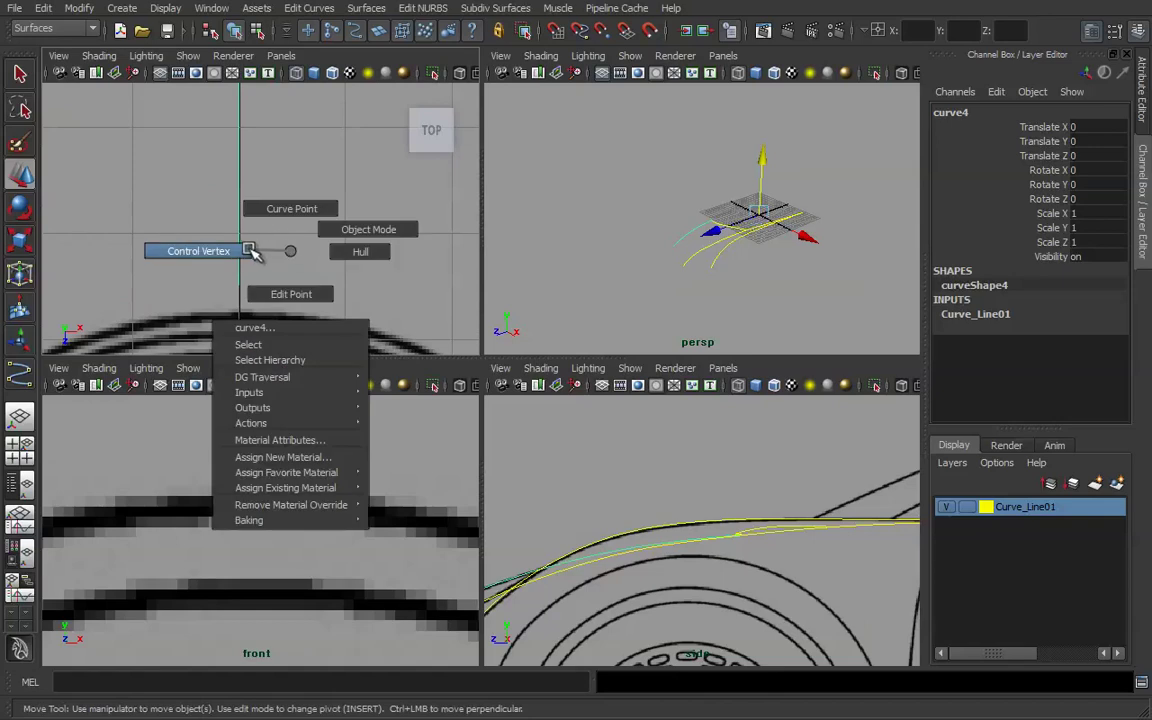
click(249, 251)
drag(281, 338, 282, 338)
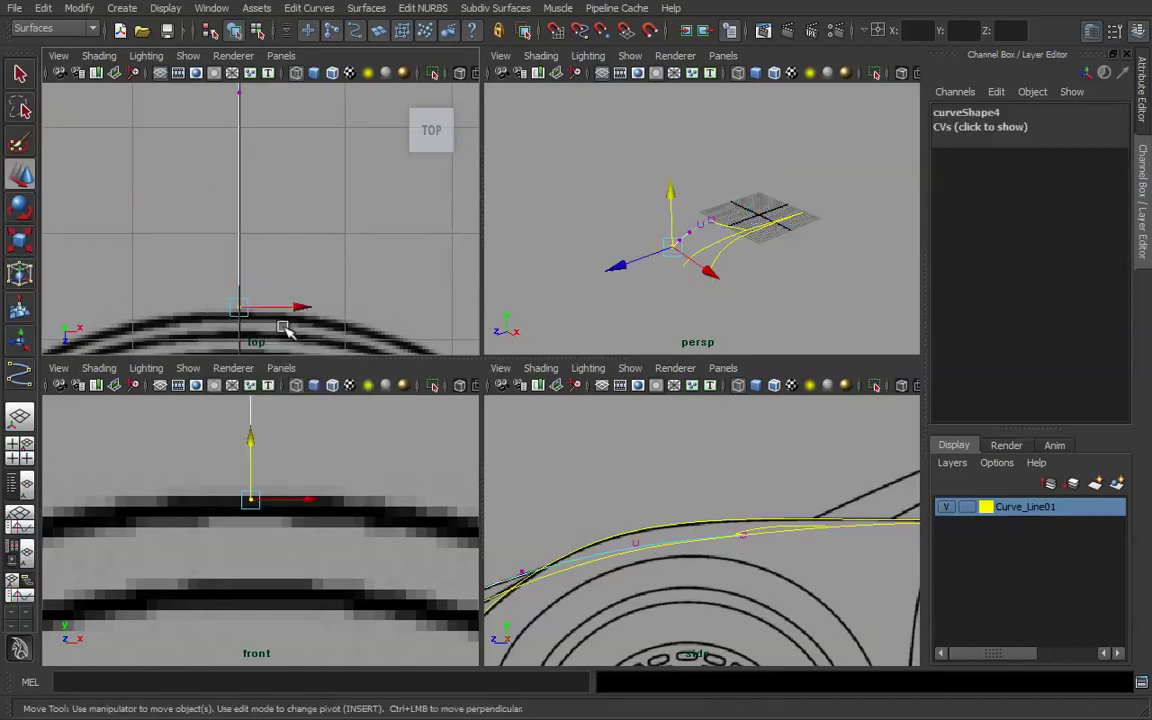
alt+middle_drag(280, 342, 290, 307)
drag(252, 308, 253, 341)
key(ctrl+z)
alt+middle_drag(272, 303, 298, 258)
alt+right_drag(298, 258, 440, 310)
alt+middle_drag(334, 335, 237, 330)
alt+right_drag(237, 330, 291, 319)
alt+middle_drag(291, 319, 367, 318)
alt+middle_drag(717, 514, 985, 395)
alt+right_drag(653, 532, 735, 550)
drag(252, 300, 252, 325)
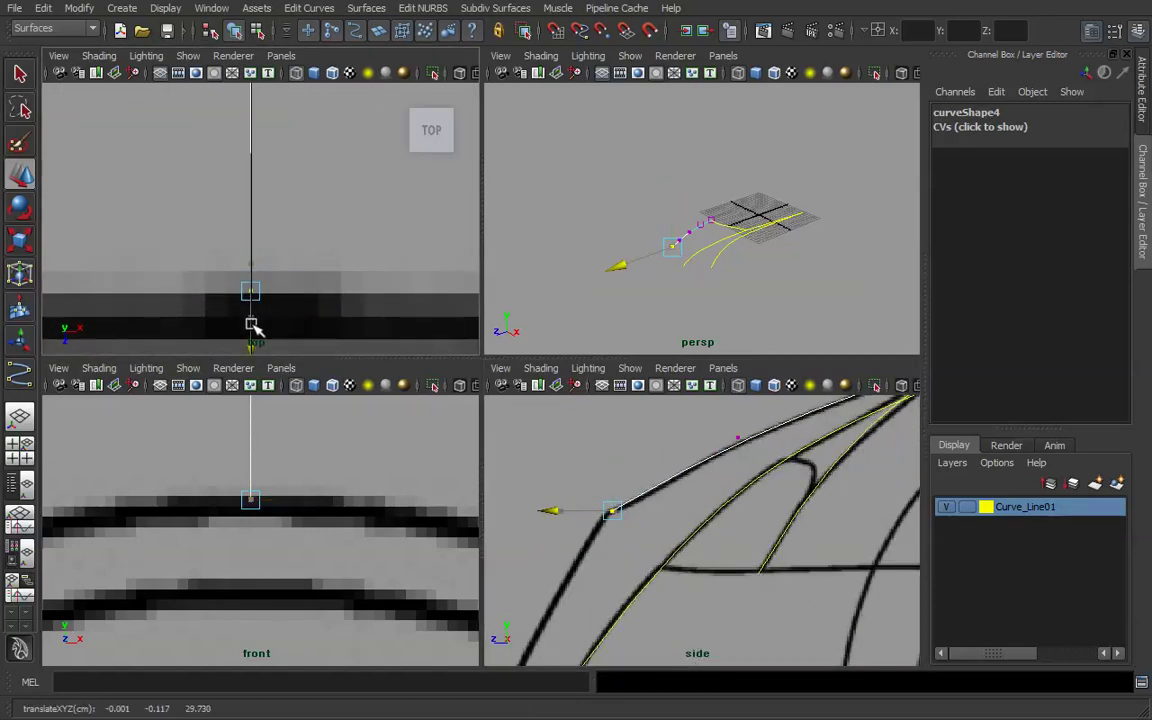
Start a CV curve in the front view with its first CV snapped to the center profile's front end atop the grille.
alt+middle_drag(651, 457, 637, 484)
key(f)
alt+middle_drag(326, 501, 338, 452)
alt+right_drag(338, 452, 376, 518)
alt+middle_drag(376, 518, 250, 575)
alt+right_drag(250, 575, 258, 540)
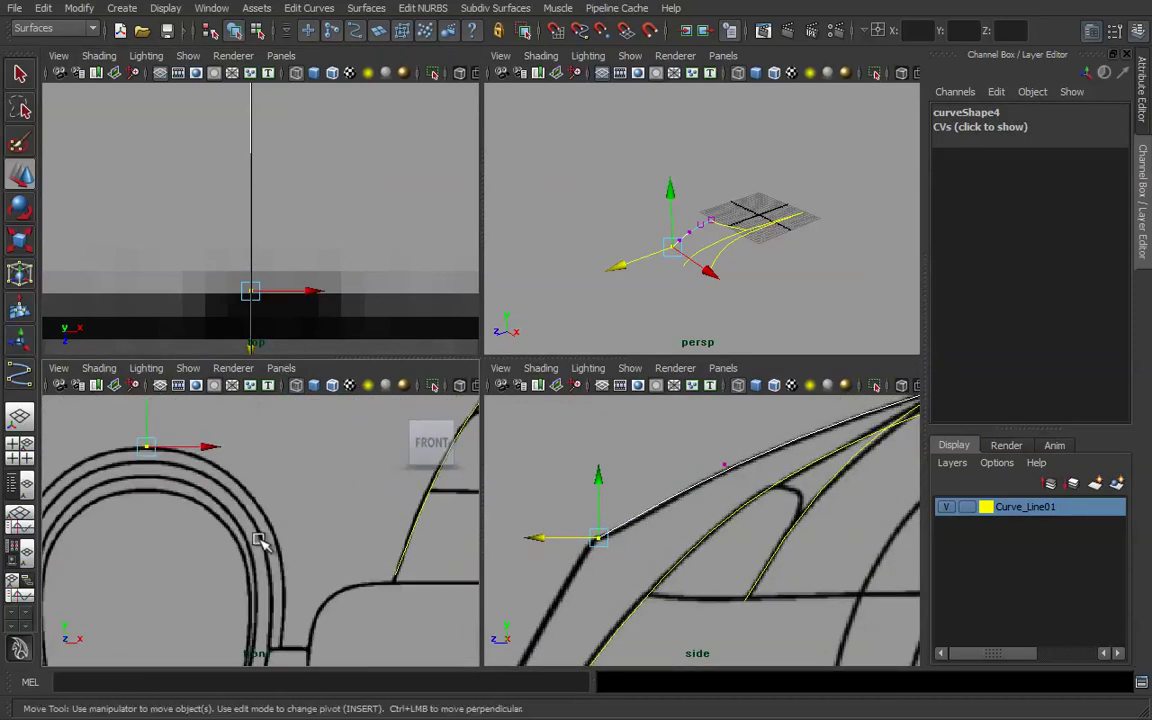
alt+middle_drag(244, 532, 281, 520)
mouse_move(200, 443)
mouse_down()
mouse_move(280, 472)
mouse_move(322, 630)
mouse_up()
click(122, 8)
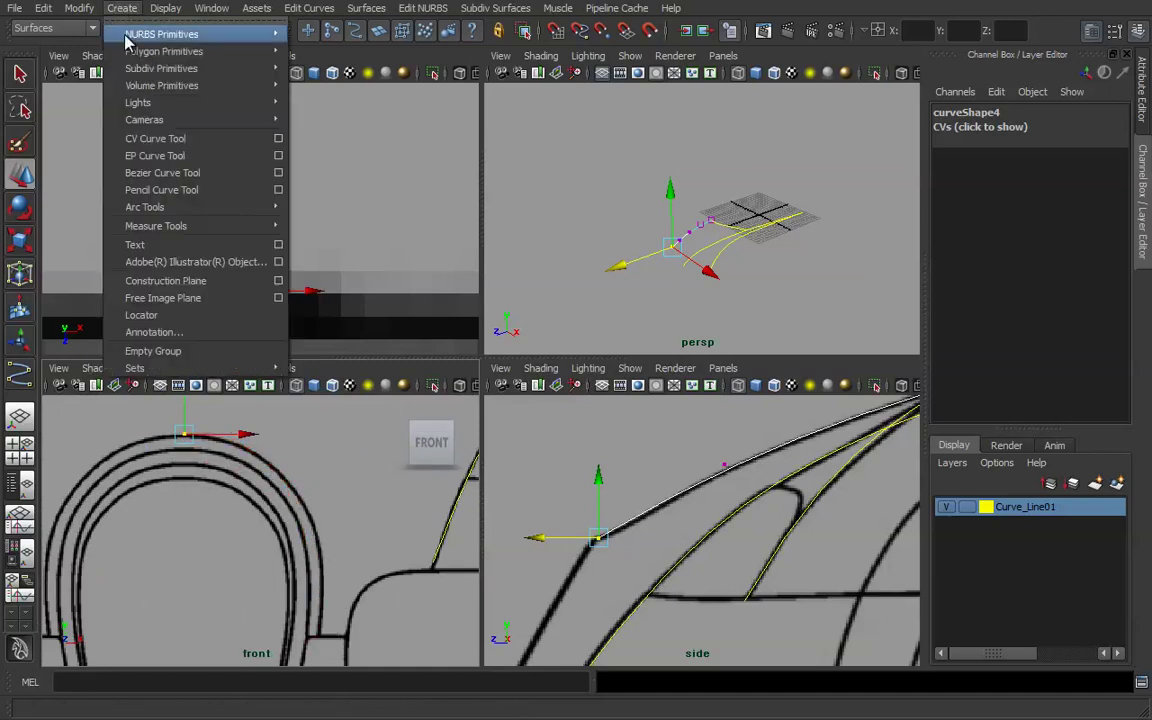
click(153, 144)
scroll(195, 435, down, 3)
alt+middle_drag(195, 435, 203, 468)
alt+right_drag(203, 468, 237, 493)
key(Return)
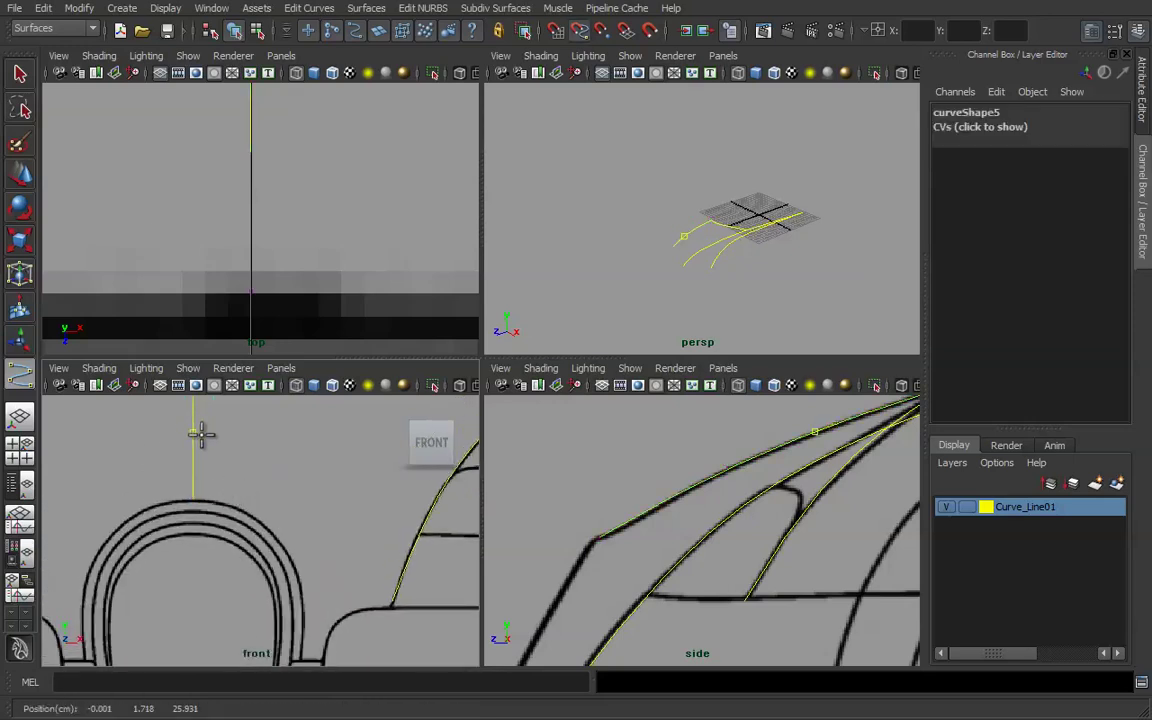
drag(298, 463, 299, 594)
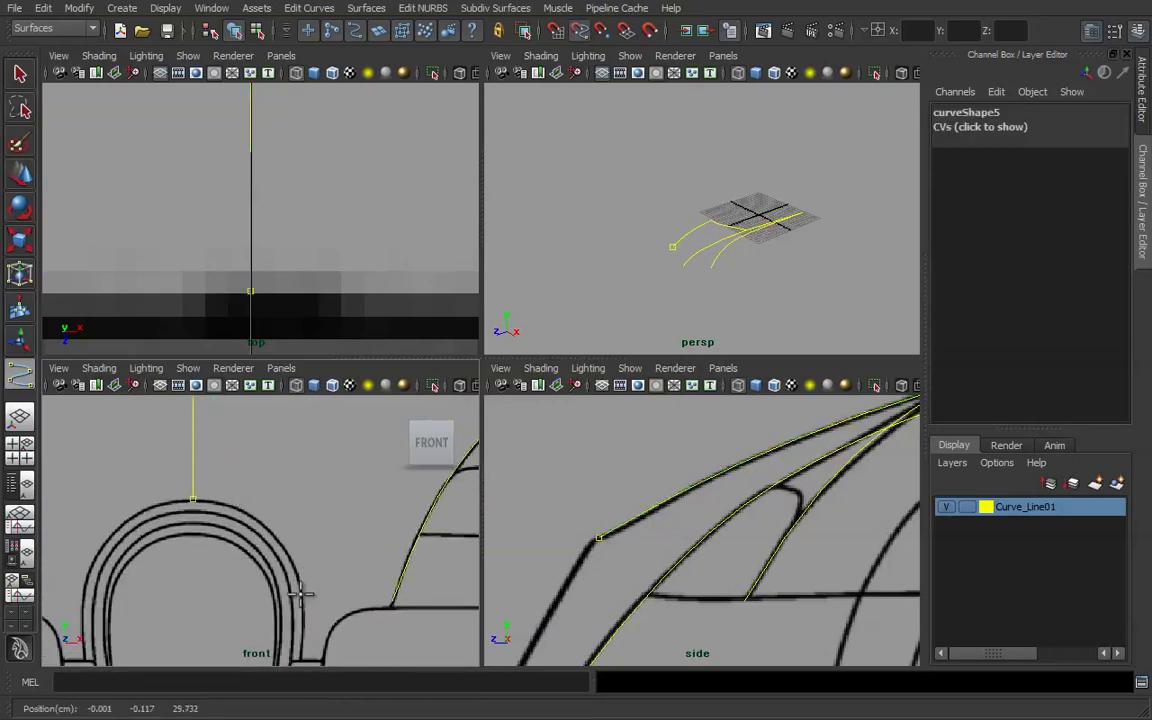
Place six more CVs down the grille's outer outline to the short horizontal body line in the front view and finish the curve.
scroll(183, 522, up, 4)
alt+middle_drag(212, 503, 288, 482)
alt+right_drag(232, 488, 250, 498)
alt+middle_drag(250, 498, 241, 522)
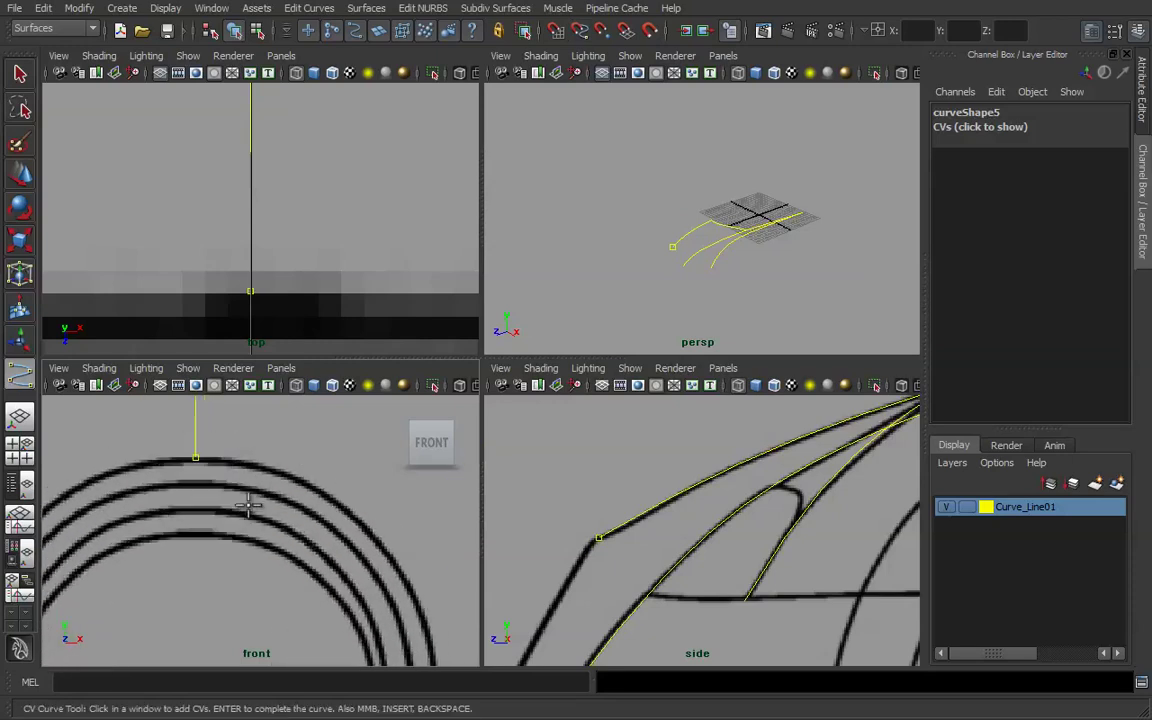
key(space)
alt+middle_drag(284, 398, 237, 522)
click(414, 360)
alt+middle_drag(524, 434, 392, 410)
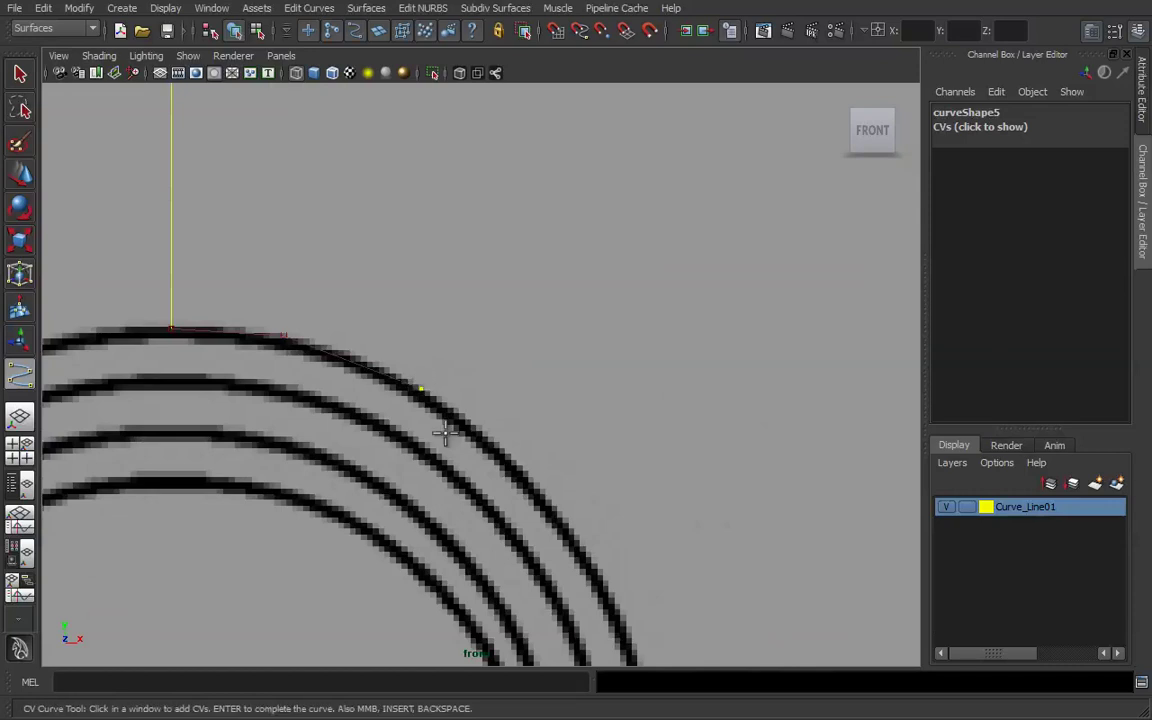
scroll(430, 382, down, 2)
click(440, 373)
scroll(450, 395, down, 3)
click(487, 391)
click(501, 490)
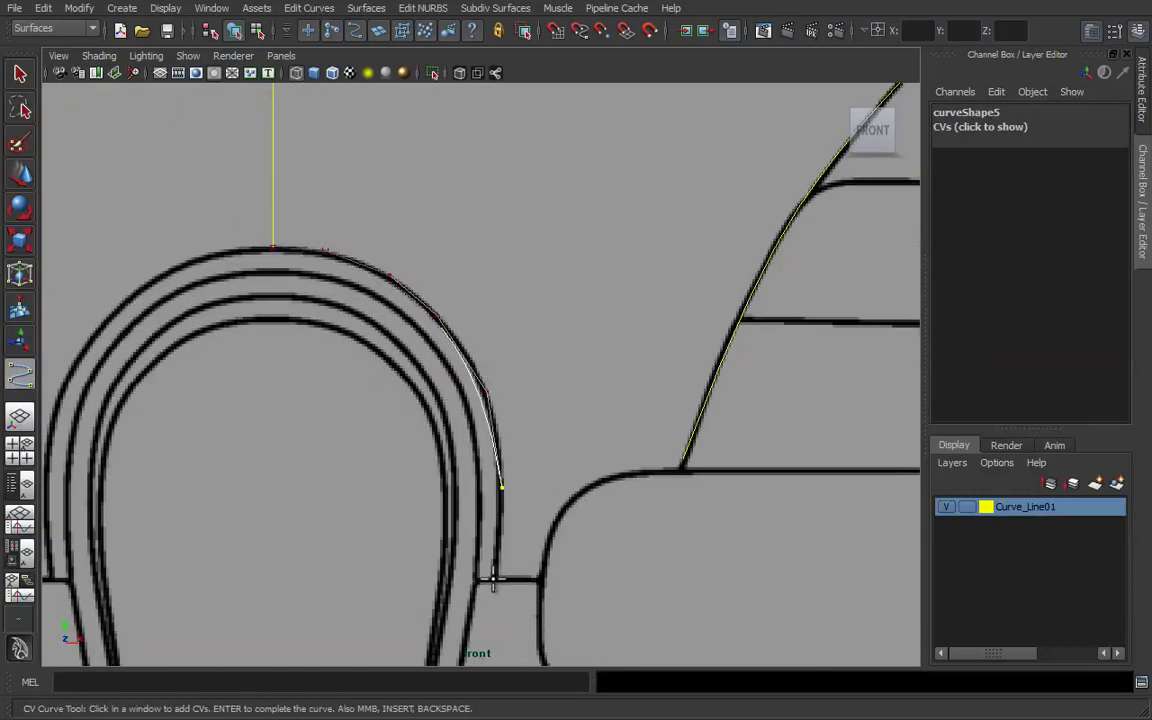
click(495, 580)
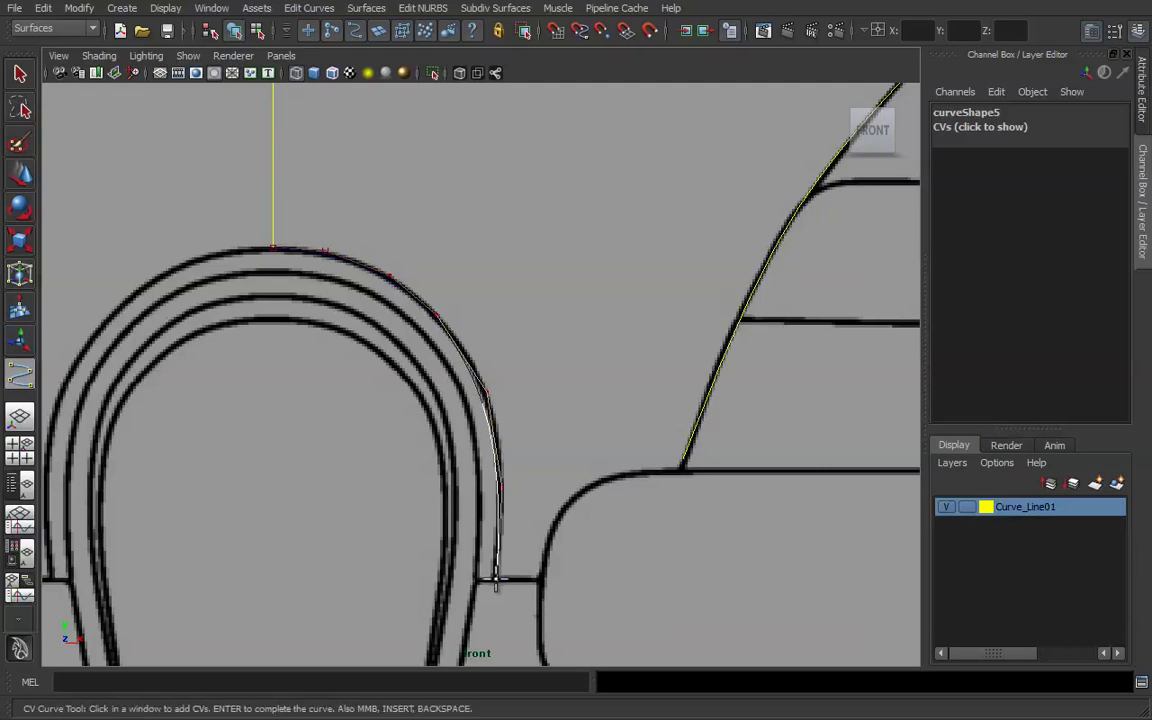
key(Return)
Frame the nose in the top and side views and display the grille outline curve's control vertices.
alt+middle_drag(323, 380, 312, 460)
alt+right_drag(296, 458, 388, 452)
scroll(388, 452, down, 5)
key(space)
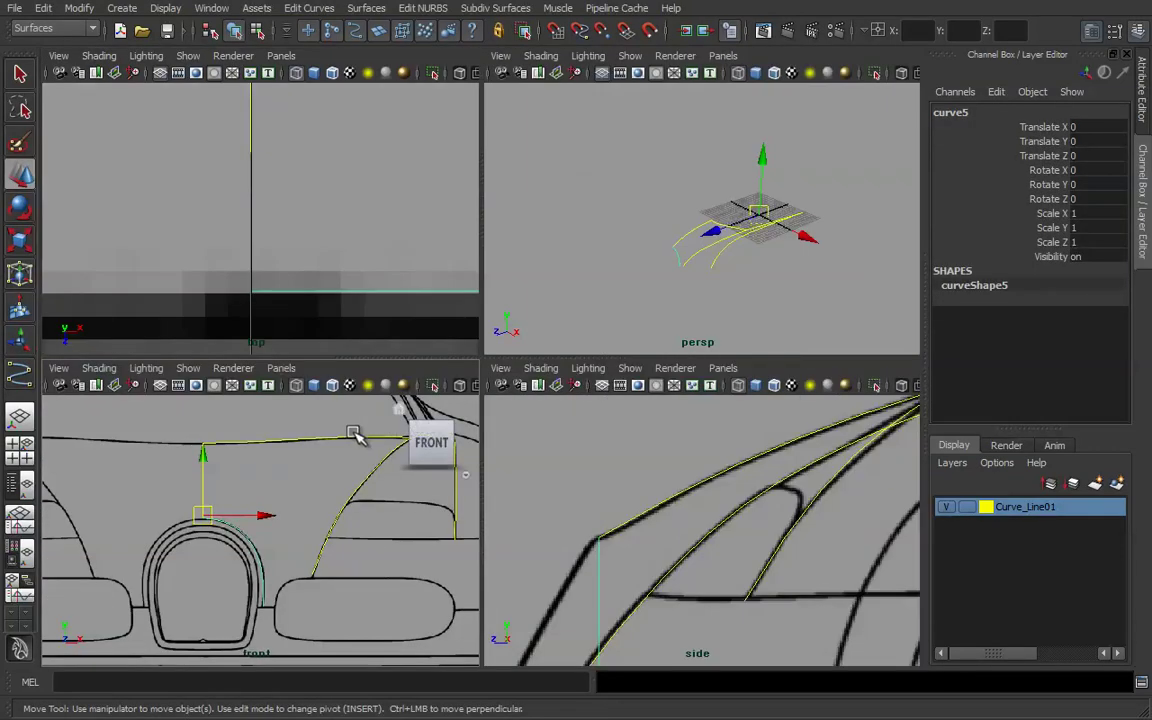
alt+middle_drag(227, 260, 216, 203)
alt+right_drag(216, 203, 260, 229)
alt+middle_drag(260, 229, 226, 275)
alt+right_drag(226, 275, 218, 252)
alt+middle_drag(619, 563, 645, 480)
alt+right_drag(676, 509, 646, 528)
alt+middle_drag(646, 528, 648, 488)
right_drag(660, 497, 632, 513)
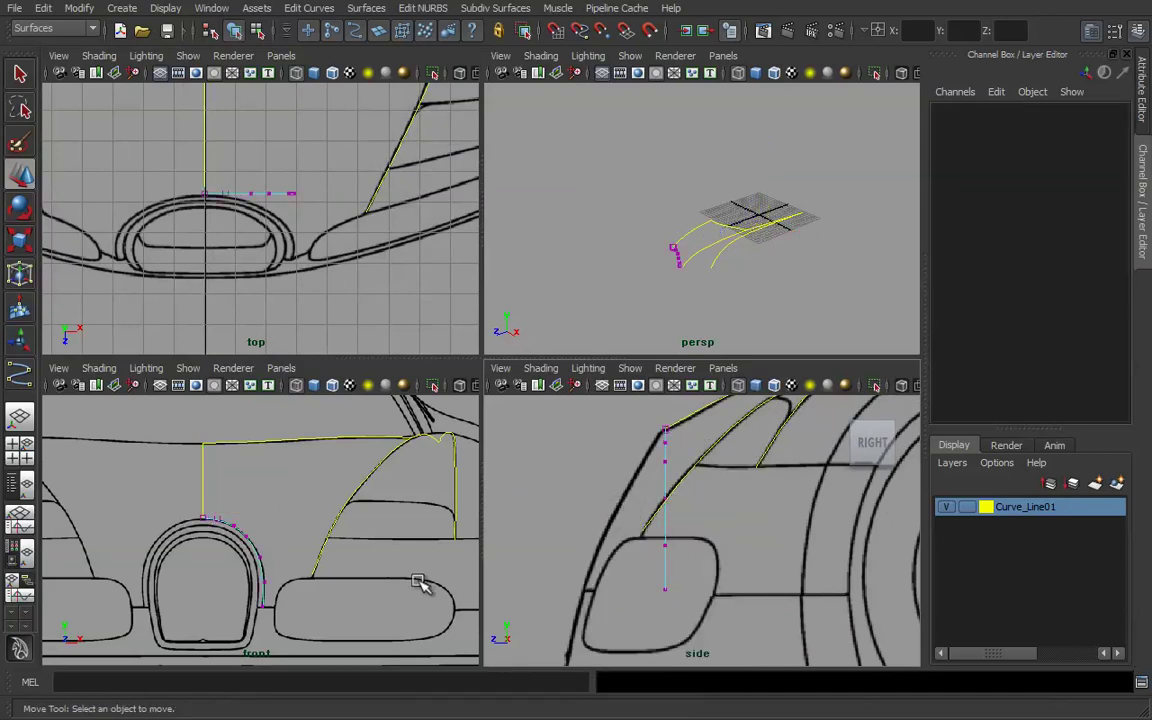
Rotate all of the grille curve's CVs except the first to the nose's slope in the side view and move them forward onto its outline.
alt+middle_drag(702, 584, 678, 585)
alt+middle_drag(662, 536, 664, 502)
alt+middle_drag(694, 569, 682, 591)
drag(687, 607, 586, 428)
middle_click(214, 506)
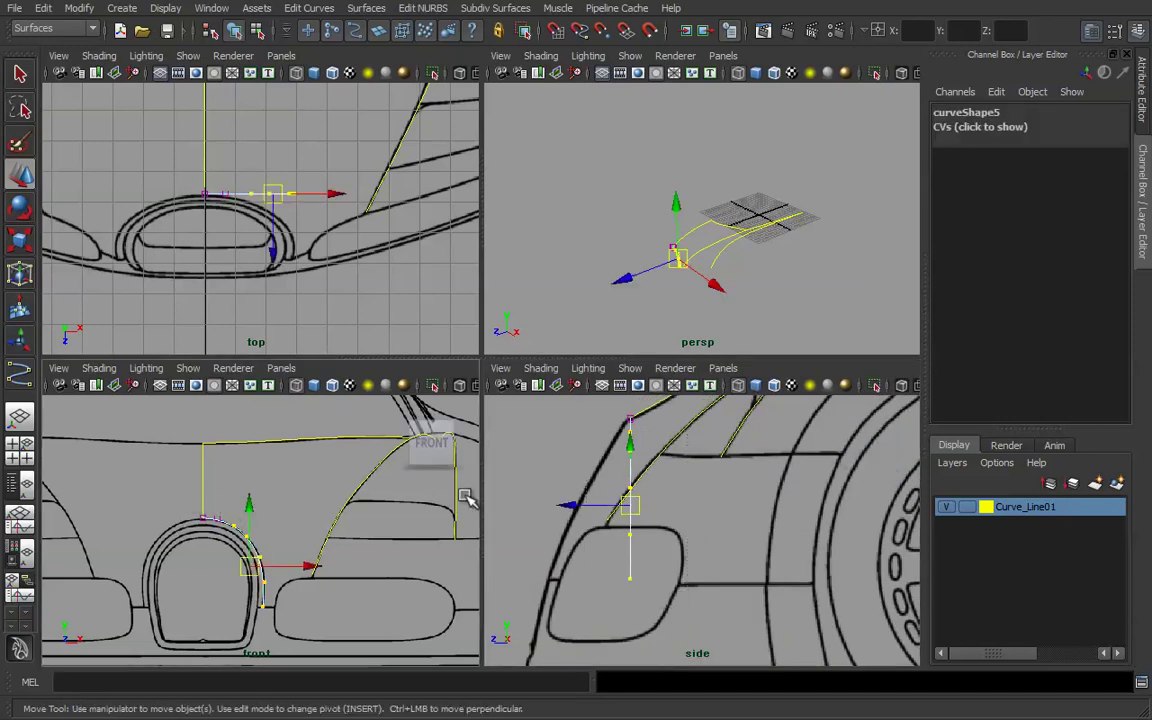
alt+middle_drag(196, 500, 211, 486)
alt+right_drag(272, 498, 402, 512)
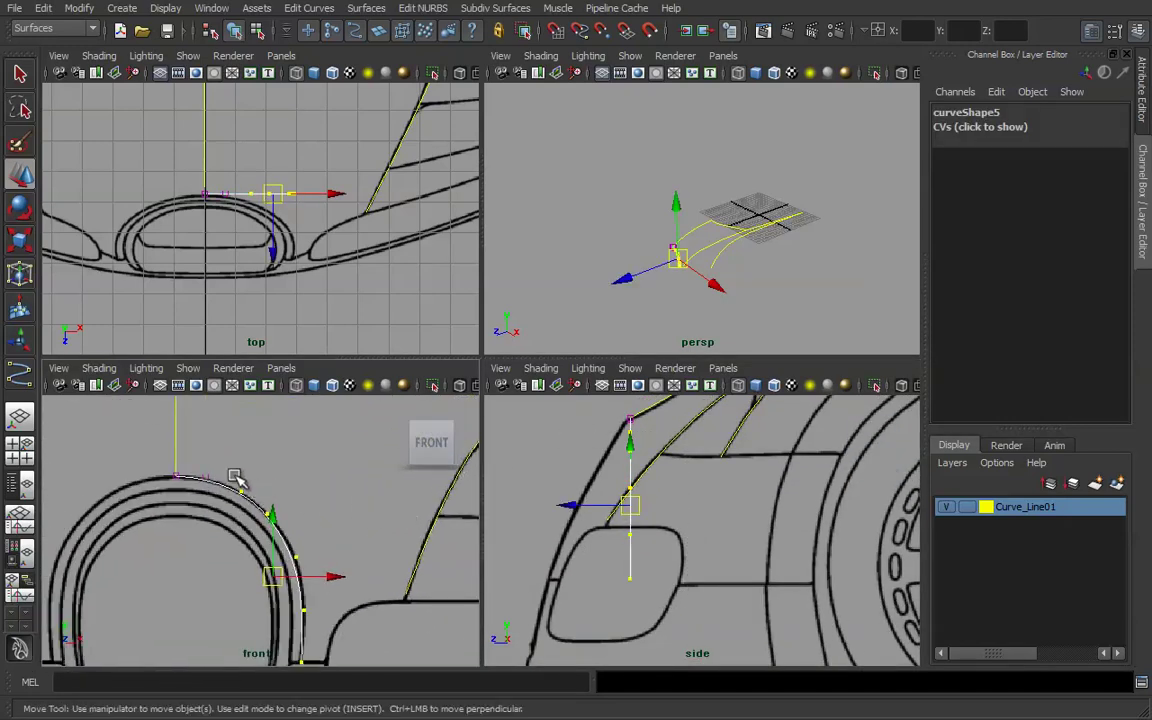
scroll(307, 490, down, 3)
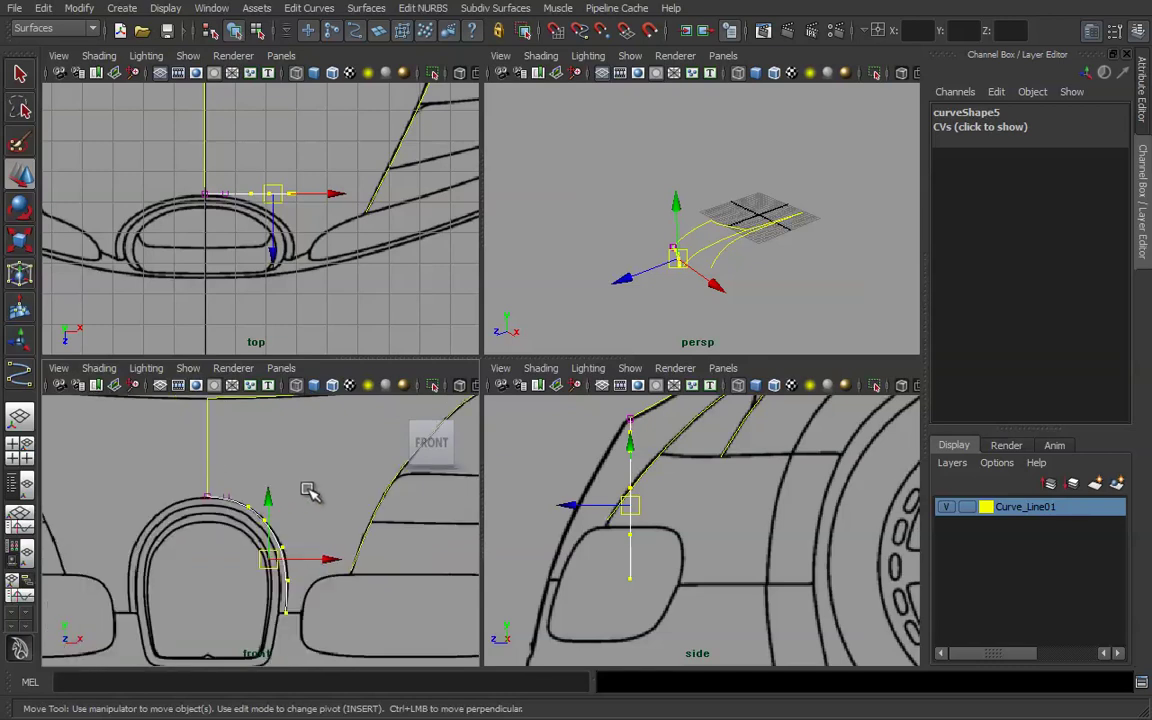
alt+middle_drag(299, 559, 303, 525)
click(333, 607)
drag(289, 545, 229, 445)
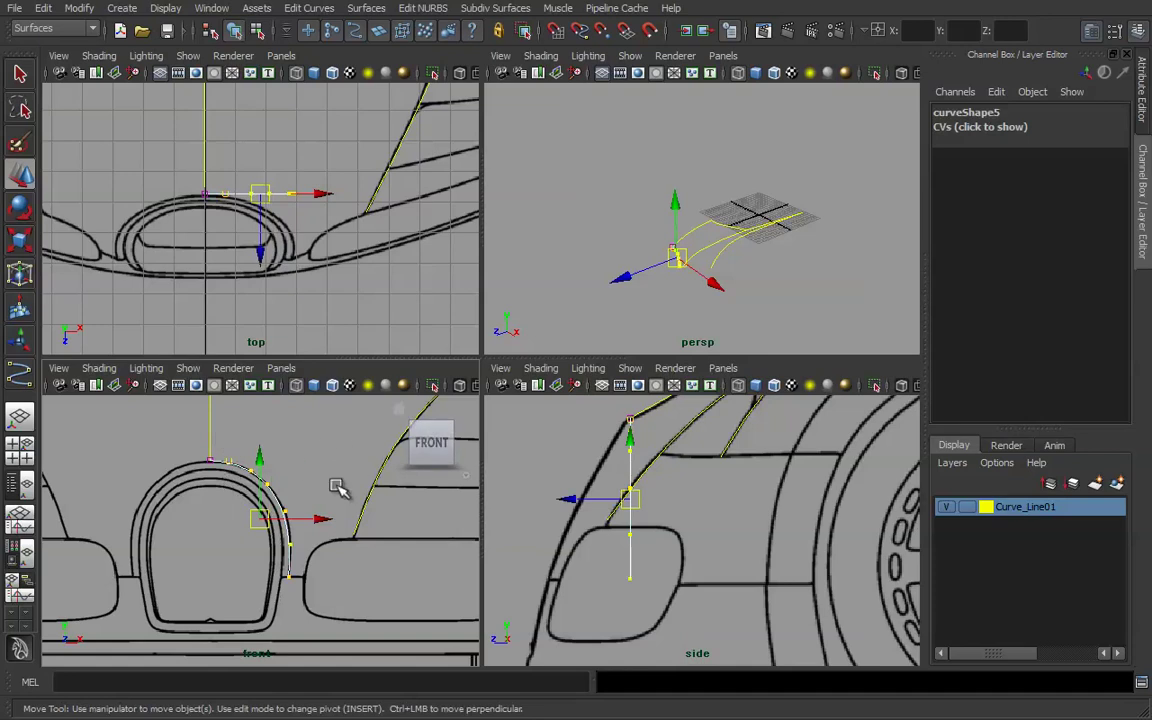
alt+middle_drag(545, 513, 585, 519)
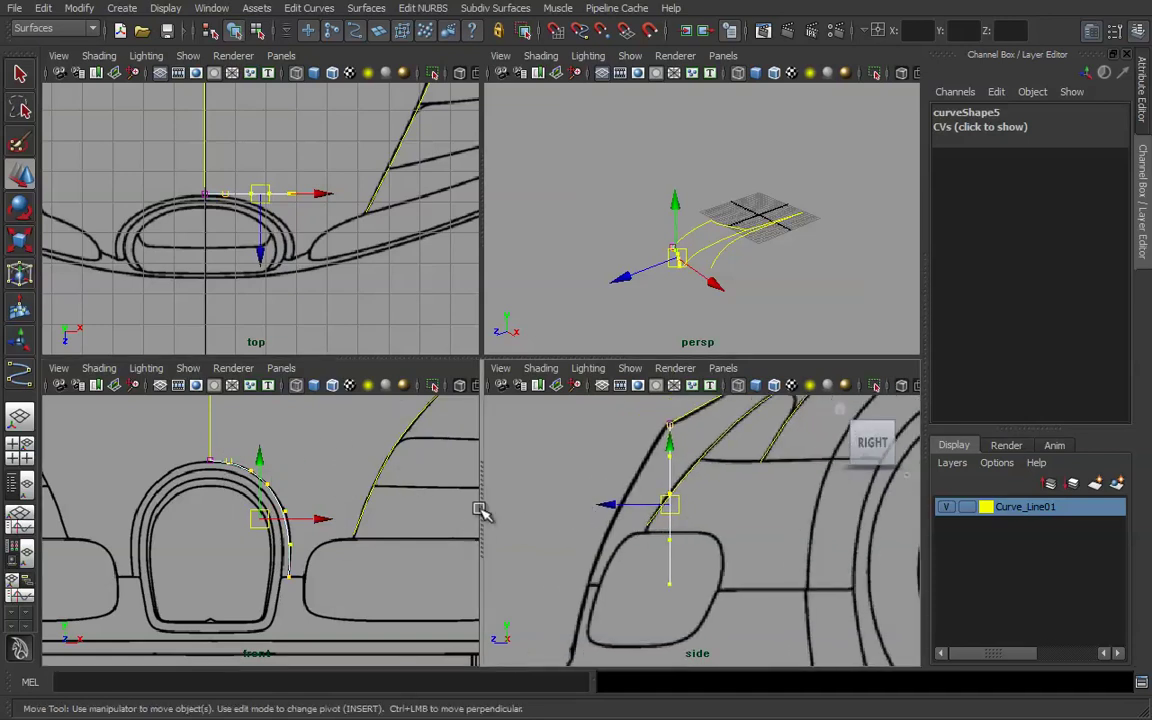
key(e)
drag(743, 532, 718, 549)
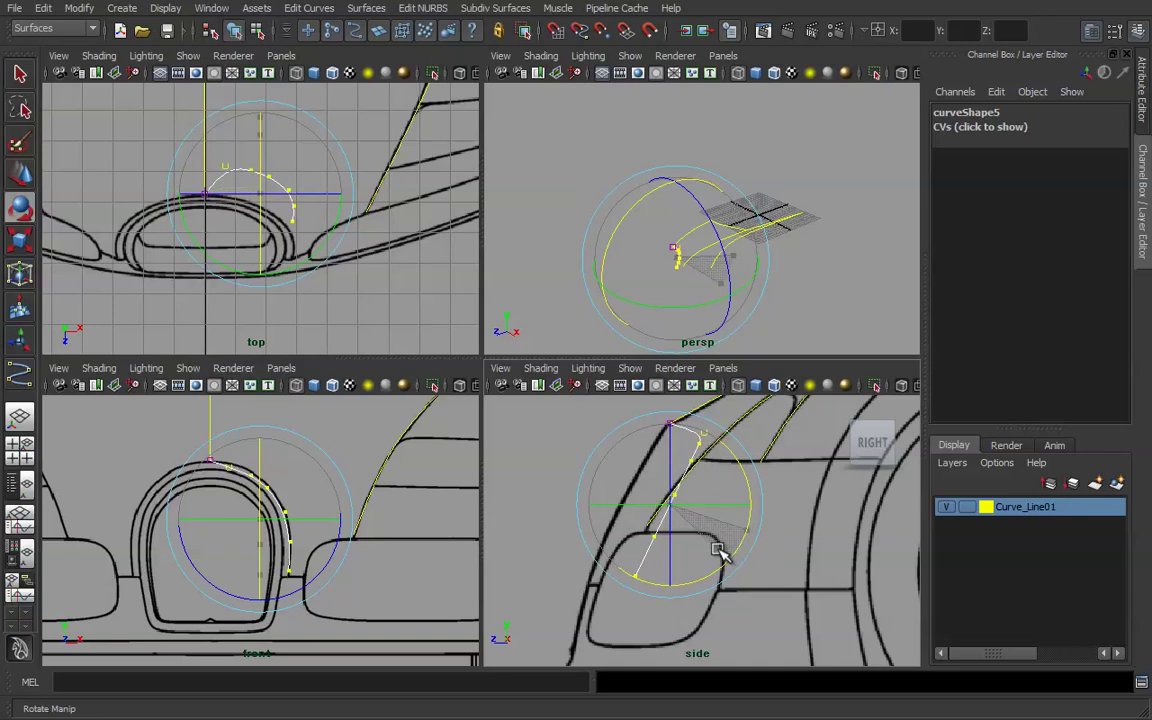
key(w)
drag(643, 506, 597, 518)
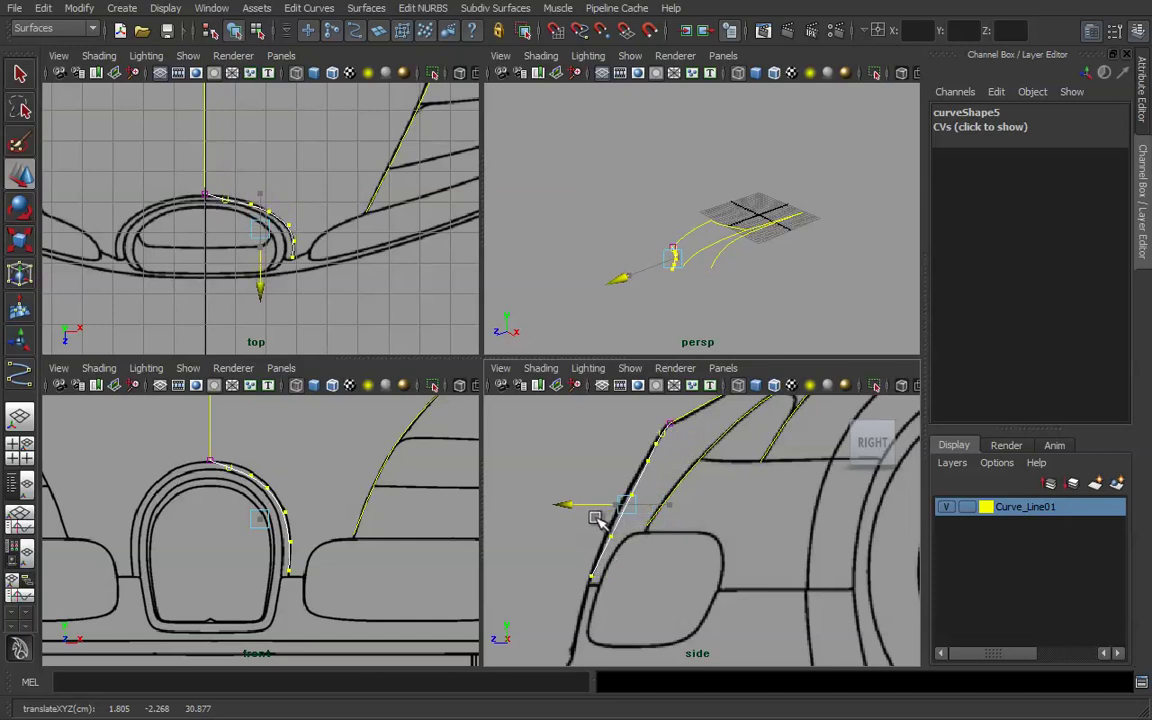
Move the grille curve's second and third CVs back onto the grille's outer outline in the top view.
alt+middle_drag(286, 276, 339, 302)
alt+right_drag(270, 284, 391, 307)
alt+middle_drag(391, 307, 319, 290)
alt+right_drag(206, 288, 260, 280)
drag(197, 190, 241, 257)
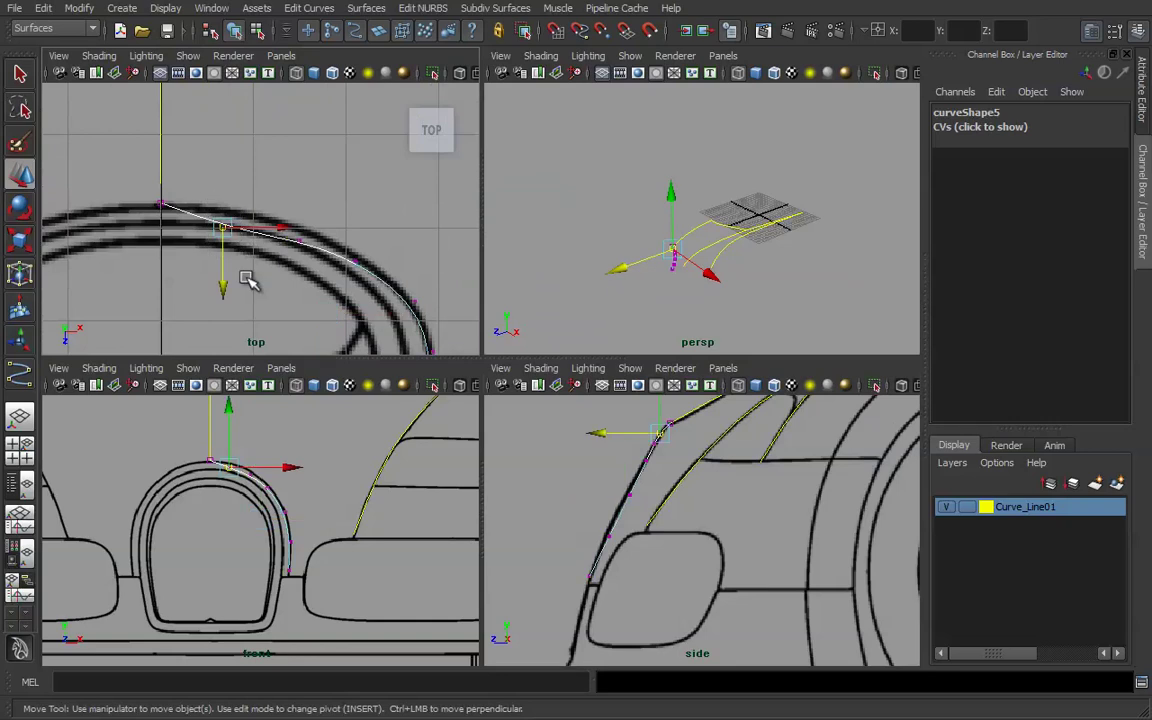
alt+middle_drag(252, 293, 240, 298)
alt+middle_drag(614, 489, 628, 505)
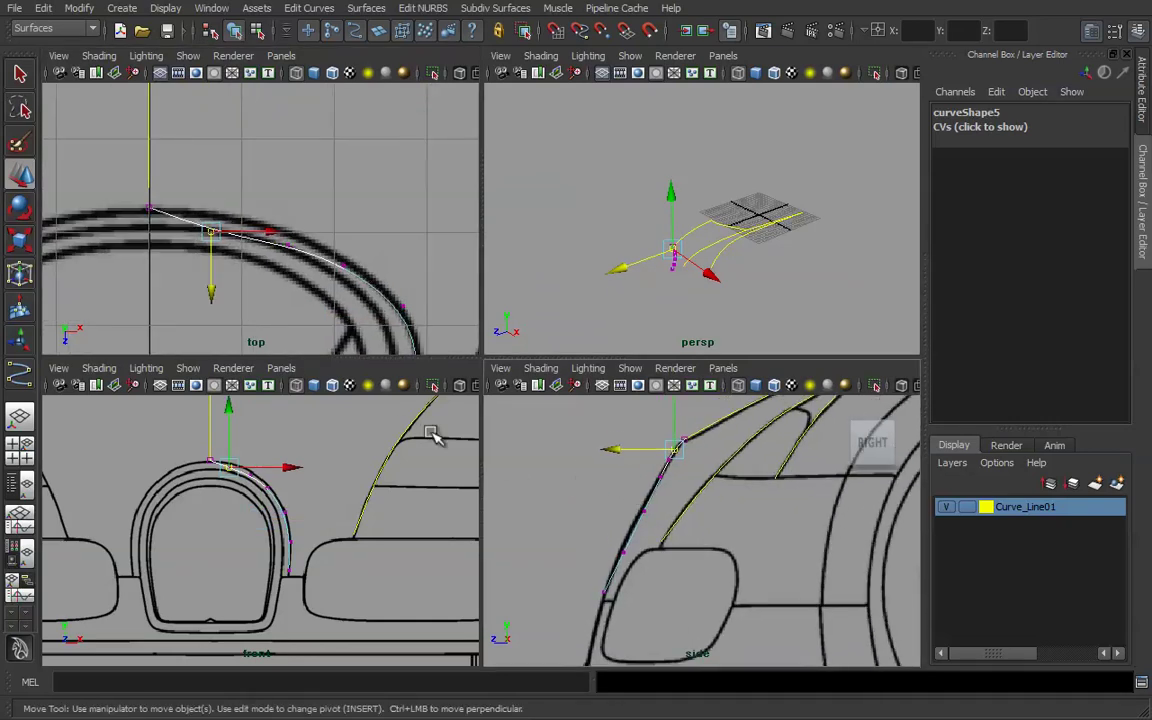
alt+middle_drag(246, 473, 290, 474)
alt+right_drag(288, 478, 325, 486)
alt+middle_drag(325, 486, 292, 500)
alt+middle_drag(617, 516, 609, 530)
alt+right_drag(609, 530, 668, 537)
alt+middle_drag(668, 537, 731, 536)
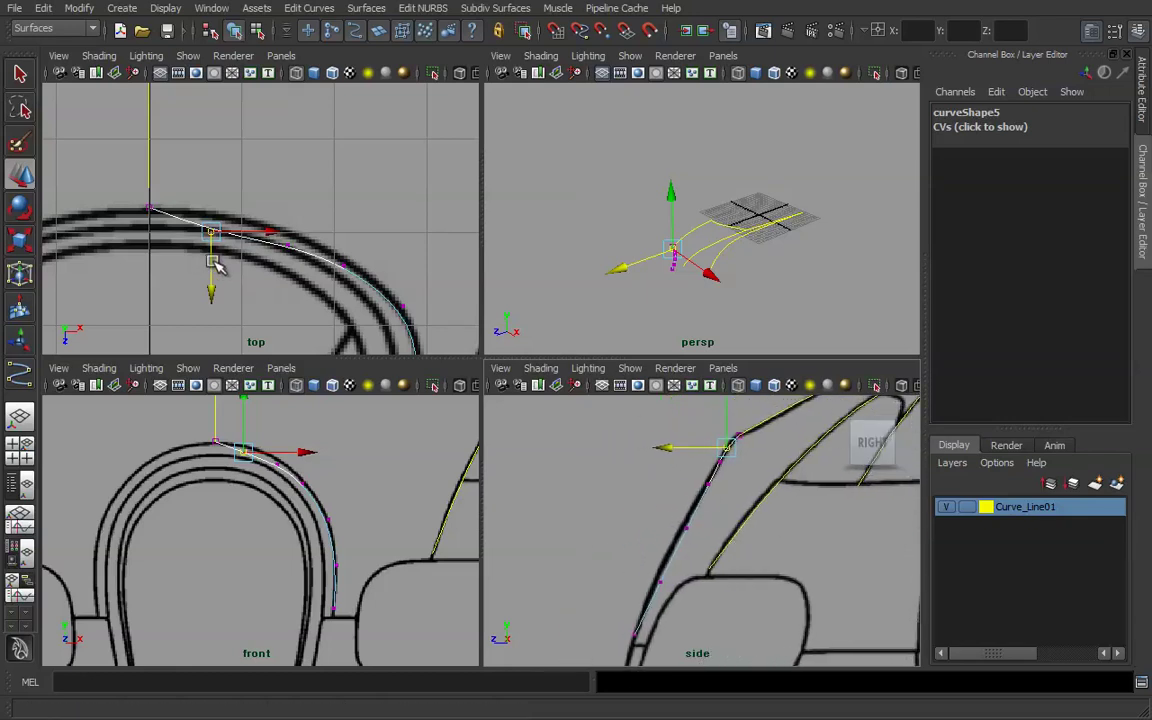
drag(210, 268, 216, 252)
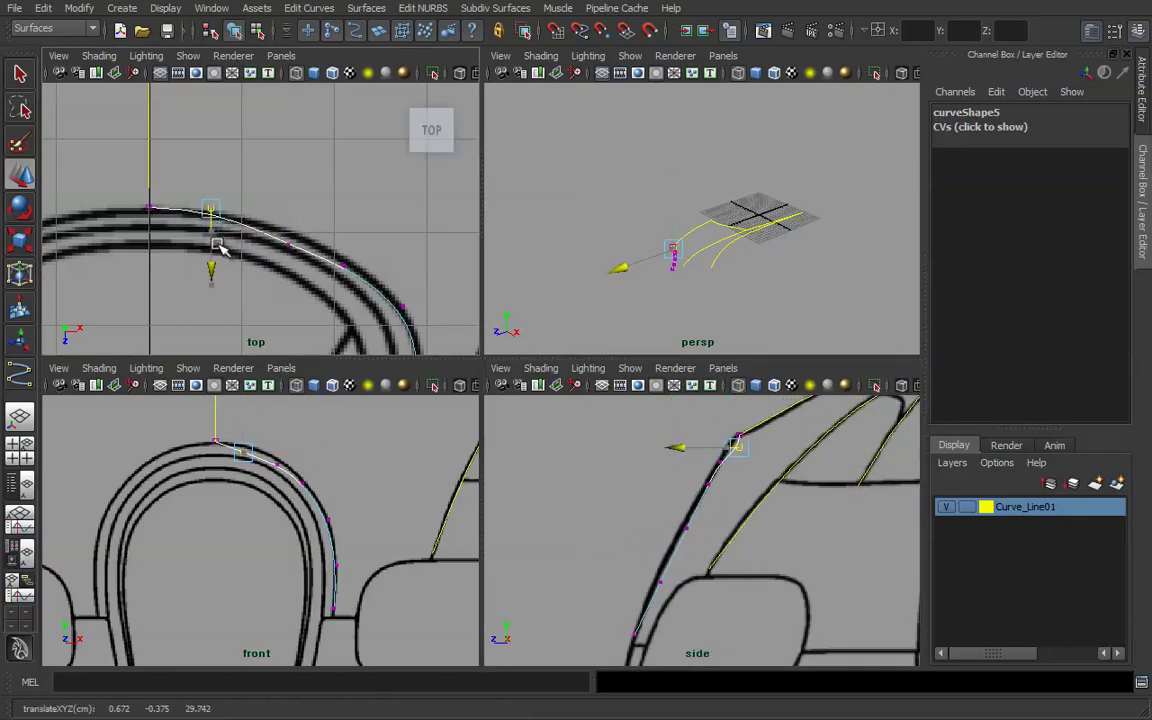
drag(264, 182, 288, 262)
Raise the grille curve's second CV level with the first CV on the outer grille outline in the front view.
alt+middle_drag(237, 462, 257, 494)
alt+right_drag(257, 494, 288, 517)
alt+middle_drag(288, 517, 258, 536)
drag(211, 450, 238, 428)
drag(299, 513, 292, 455)
drag(215, 448, 242, 472)
alt+middle_drag(282, 508, 267, 470)
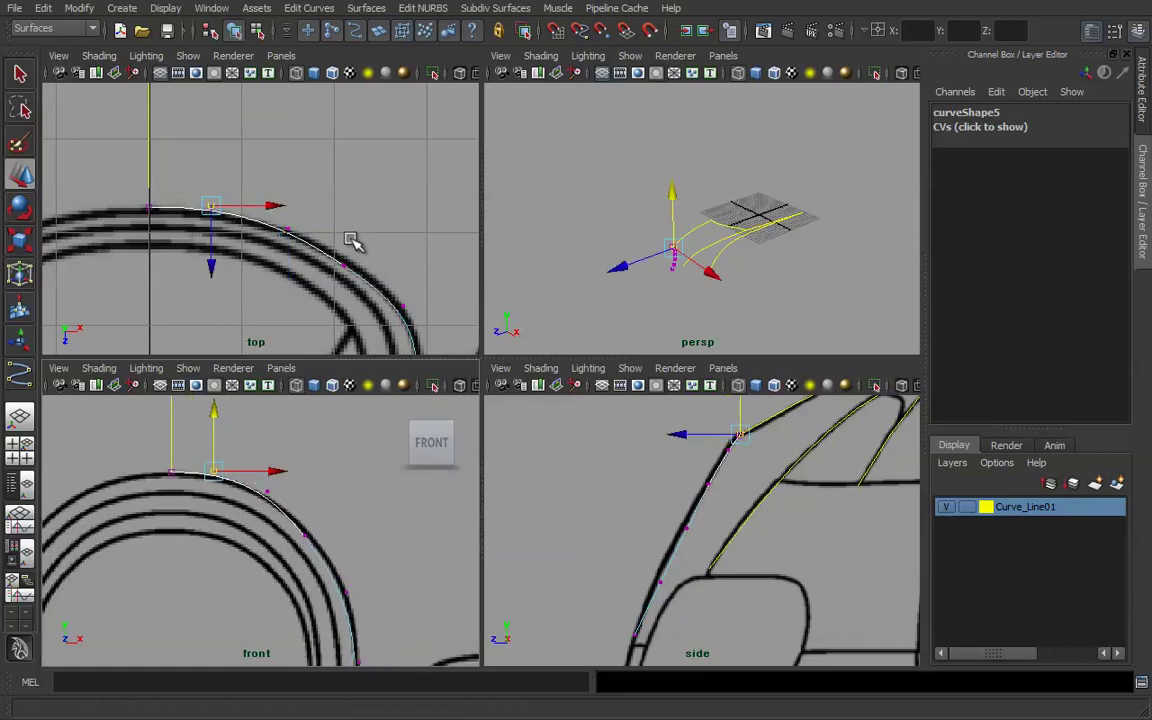
drag(213, 470, 245, 462)
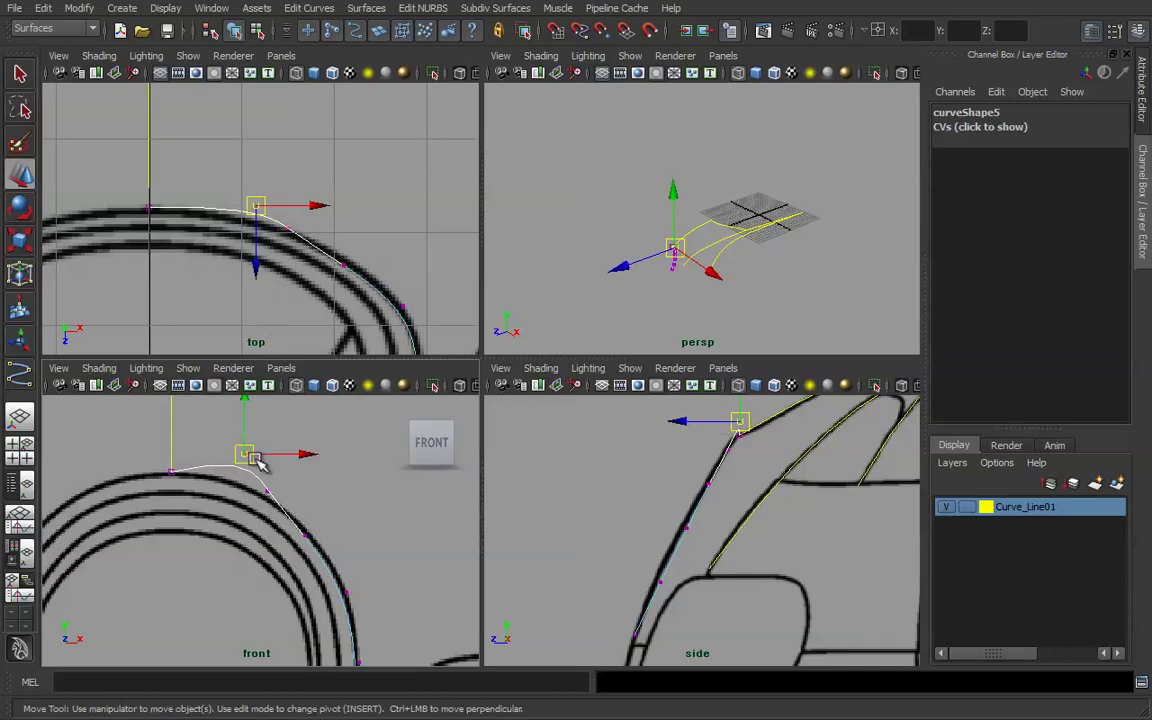
key(ctrl+z)
Move the grille curve's fourth CV back onto the outer grille outline in the top view.
alt+middle_drag(672, 505, 650, 523)
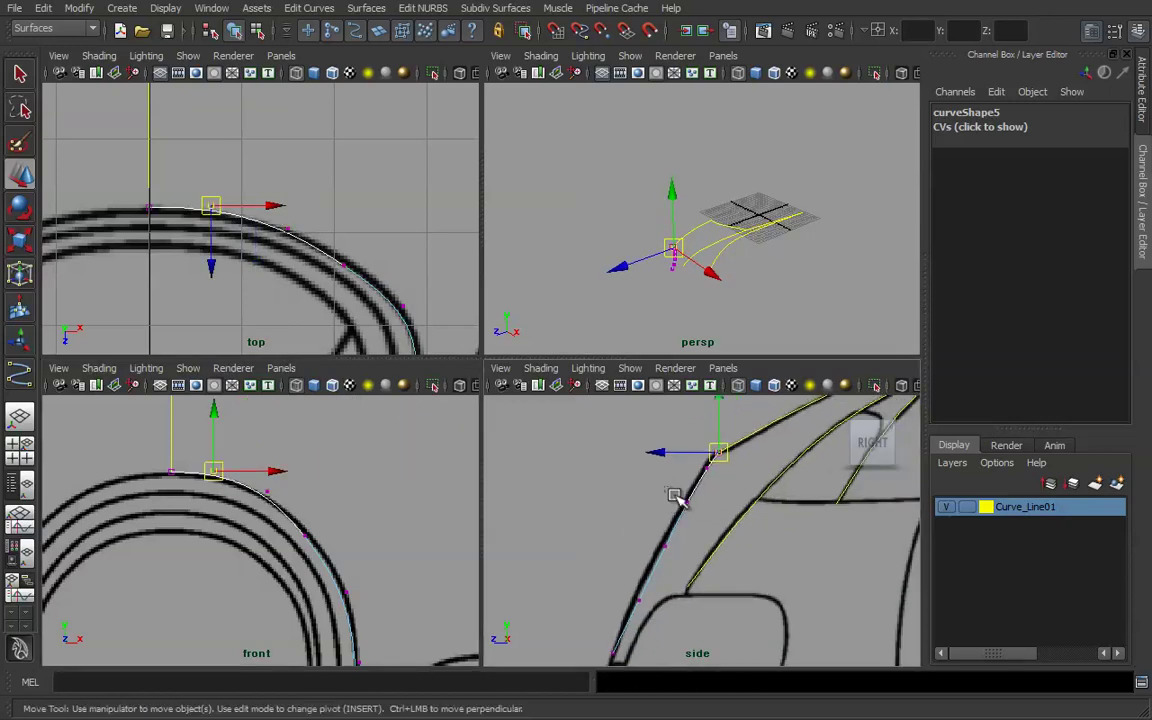
drag(663, 485, 702, 511)
alt+middle_drag(334, 551, 331, 507)
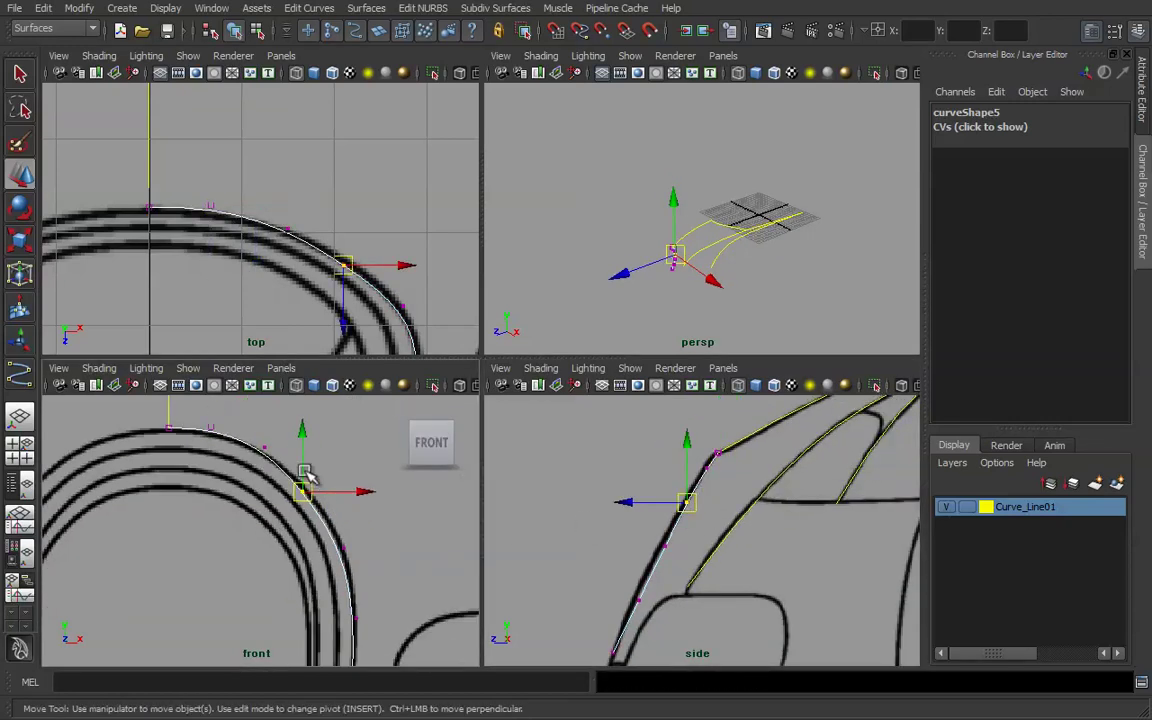
drag(308, 472, 300, 466)
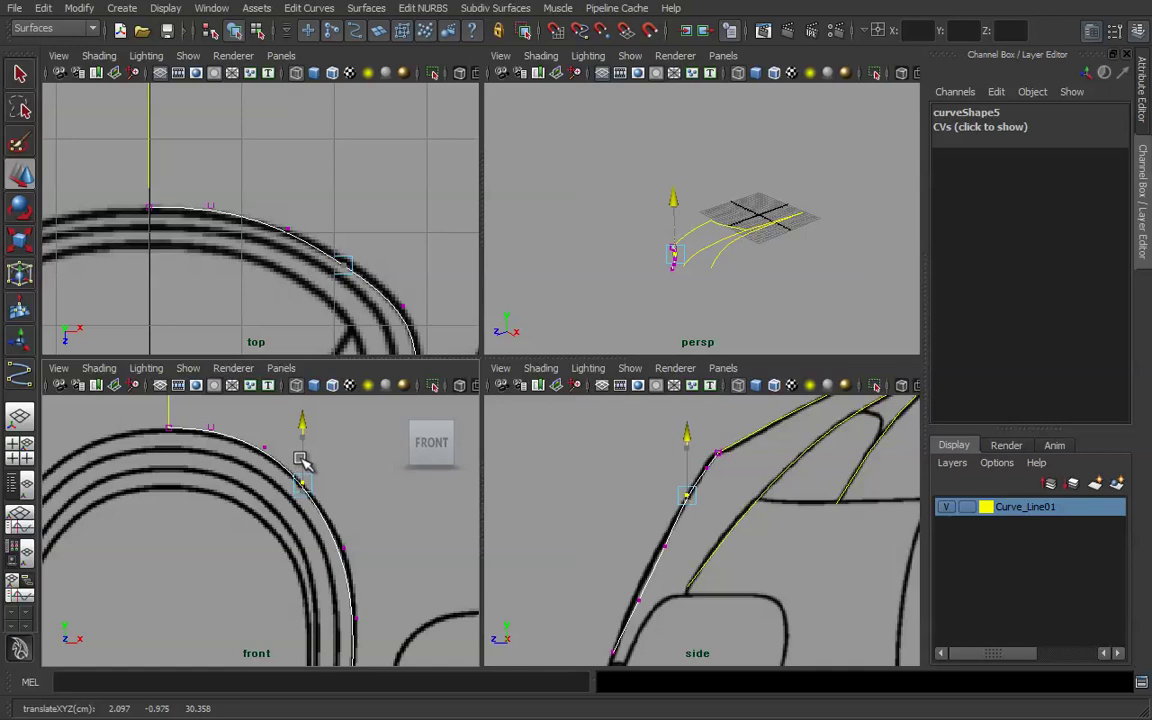
key(ctrl+z)
drag(343, 312, 353, 301)
alt+middle_drag(415, 326, 347, 282)
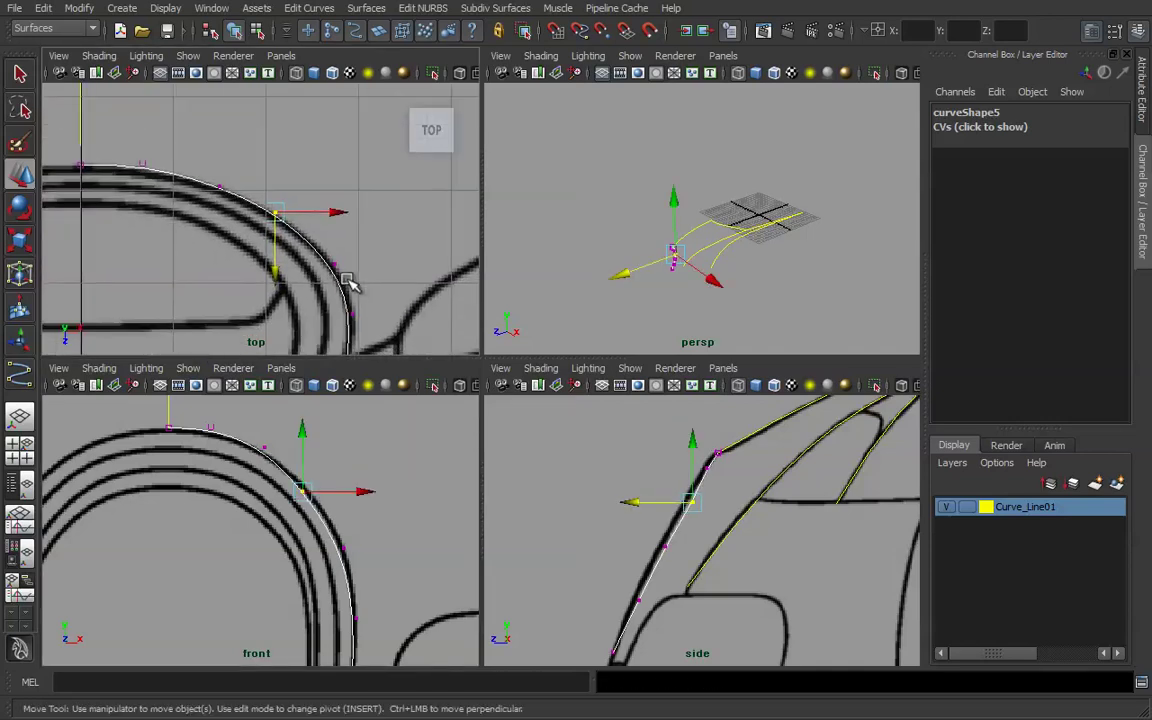
Adjust the depth of the grille curve's fifth and sixth CVs to follow the outer outline in the top view.
drag(357, 294, 335, 293)
alt+middle_drag(393, 335, 378, 295)
drag(321, 267, 321, 269)
alt+middle_drag(318, 555, 295, 532)
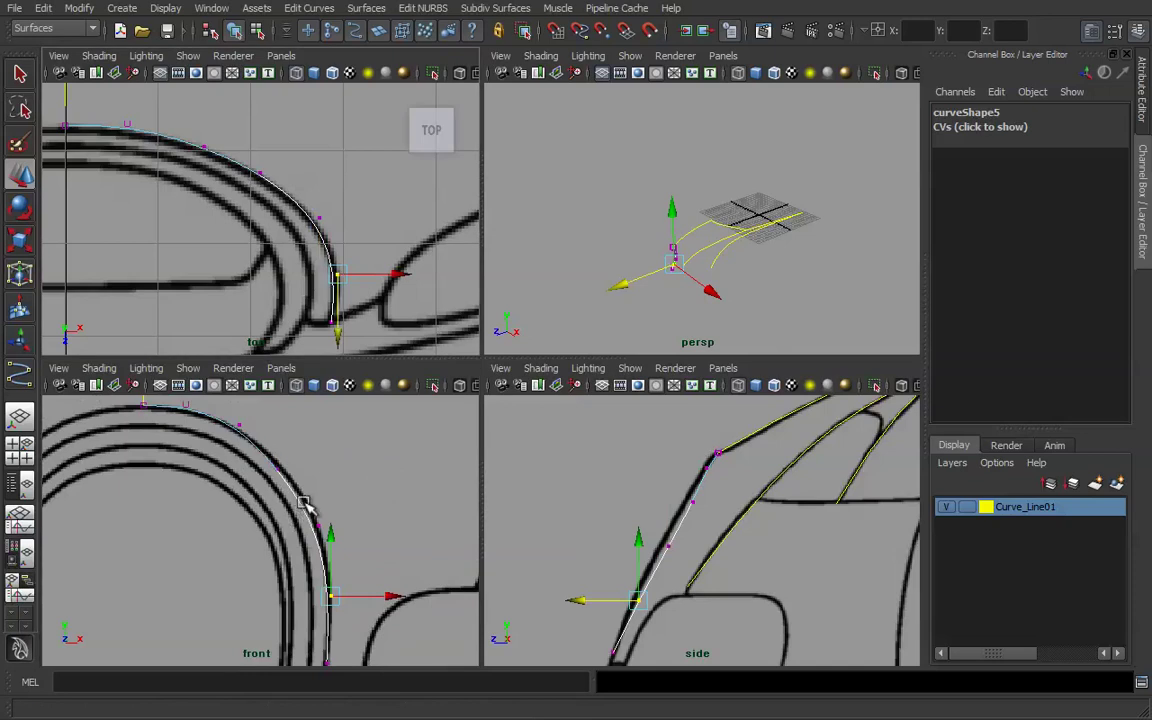
Shift the grille curve's fourth, fifth and sixth CVs outward so the curve follows the outer outline in the front view.
drag(267, 445, 322, 470)
alt+middle_drag(338, 522, 347, 490)
drag(314, 473, 363, 493)
alt+middle_drag(378, 522, 378, 498)
drag(333, 529, 371, 541)
Fit the lower end of the grille curve to the short horizontal body line in the front view.
alt+middle_drag(378, 558, 385, 510)
alt+right_drag(385, 510, 463, 573)
alt+middle_drag(463, 573, 354, 520)
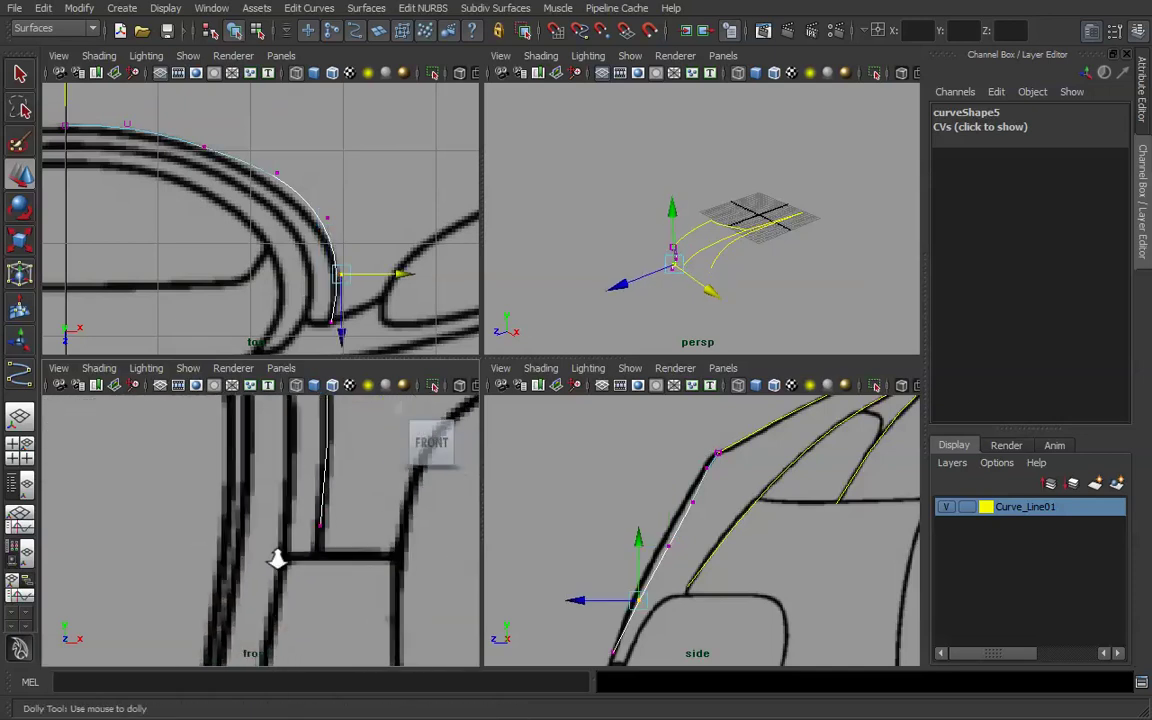
alt+right_drag(208, 555, 345, 566)
alt+middle_drag(345, 566, 243, 570)
drag(246, 505, 260, 533)
drag(300, 572, 303, 570)
alt+right_drag(309, 558, 234, 490)
alt+middle_drag(234, 490, 235, 507)
mouse_move(279, 521)
mouse_down()
mouse_move(254, 497)
mouse_move(289, 508)
mouse_up()
Adjust the grille curve's lower CVs to the nose outline in the side view and undo the last change.
alt+middle_drag(625, 586, 649, 525)
alt+right_drag(618, 558, 712, 573)
alt+middle_drag(712, 573, 705, 586)
drag(620, 556, 607, 557)
alt+middle_drag(715, 532, 691, 610)
drag(686, 580, 632, 548)
drag(723, 517, 669, 486)
click(678, 472)
key(ctrl+z)
Nudge the grille curve's fourth CV onto the nose outline in the side view.
alt+middle_drag(722, 490, 663, 560)
alt+right_drag(663, 560, 704, 566)
alt+middle_drag(704, 566, 684, 586)
mouse_move(627, 495)
mouse_down()
mouse_move(657, 522)
mouse_move(625, 509)
mouse_up()
drag(591, 568, 614, 592)
drag(585, 579, 588, 579)
Fine-tune the depth of the grille curve's fourth CV in the top view and check the curve in the other views.
alt+middle_drag(322, 448, 353, 555)
alt+right_drag(238, 532, 278, 535)
alt+middle_drag(275, 533, 335, 574)
alt+middle_drag(300, 257, 288, 293)
alt+right_drag(209, 281, 245, 285)
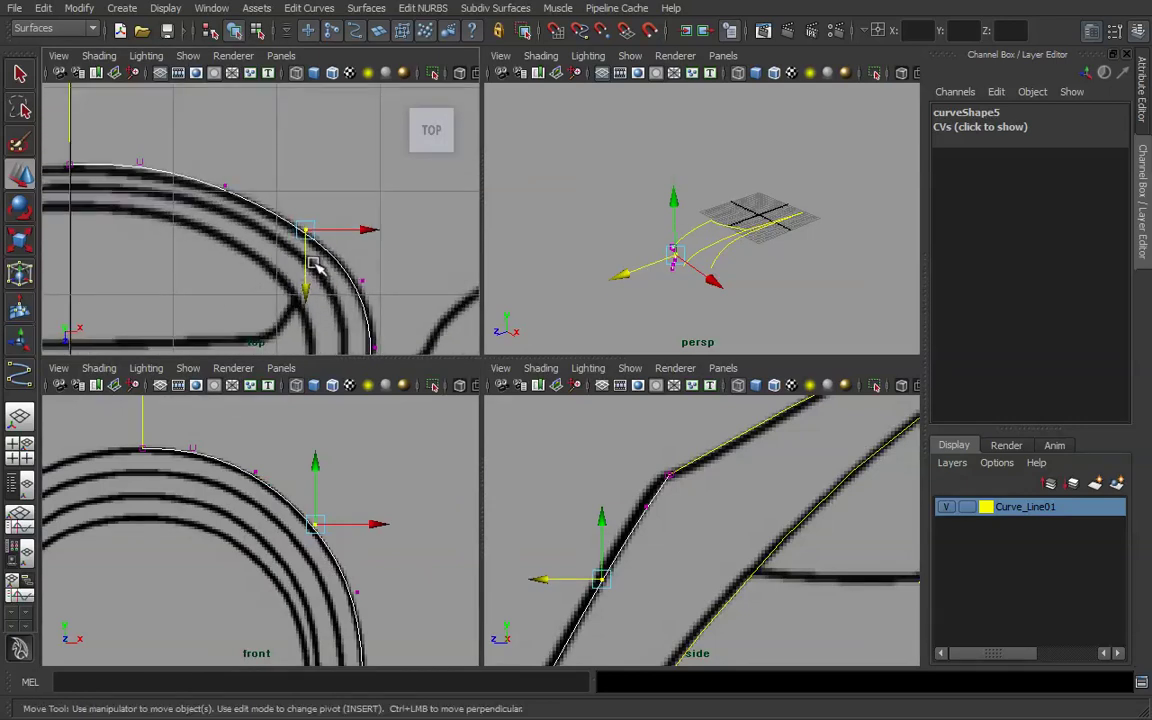
drag(303, 263, 304, 261)
drag(217, 164, 225, 213)
drag(296, 216, 313, 248)
drag(306, 249, 307, 245)
alt+middle_drag(369, 304, 350, 266)
drag(323, 233, 352, 263)
alt+middle_drag(357, 607, 309, 485)
alt+middle_drag(640, 583, 689, 527)
alt+right_drag(689, 527, 651, 540)
alt+middle_drag(651, 540, 665, 471)
Return the grille curve to object mode, select it in the enlarged perspective view and add it to the Curve_Line01 layer.
right_click(709, 302)
click(718, 308)
alt+middle_drag(679, 301, 758, 242)
key(space)
alt+middle_drag(630, 315, 866, 207)
right_drag(603, 316, 655, 295)
drag(572, 322, 616, 343)
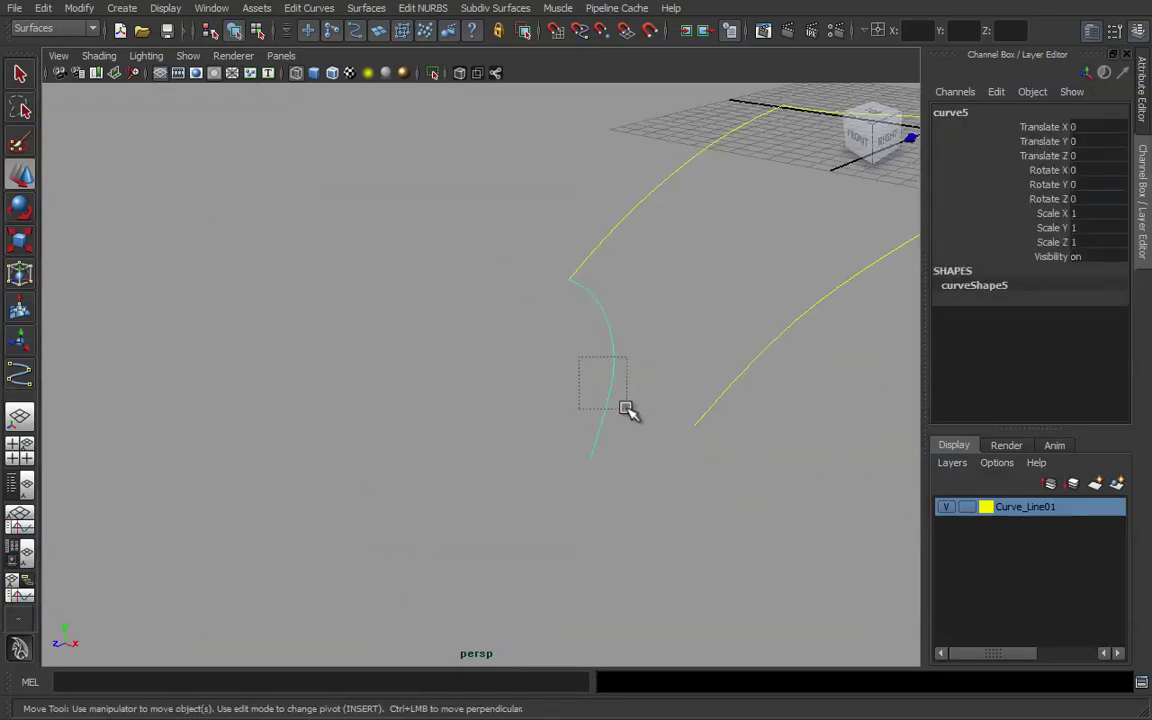
right_click(1010, 510)
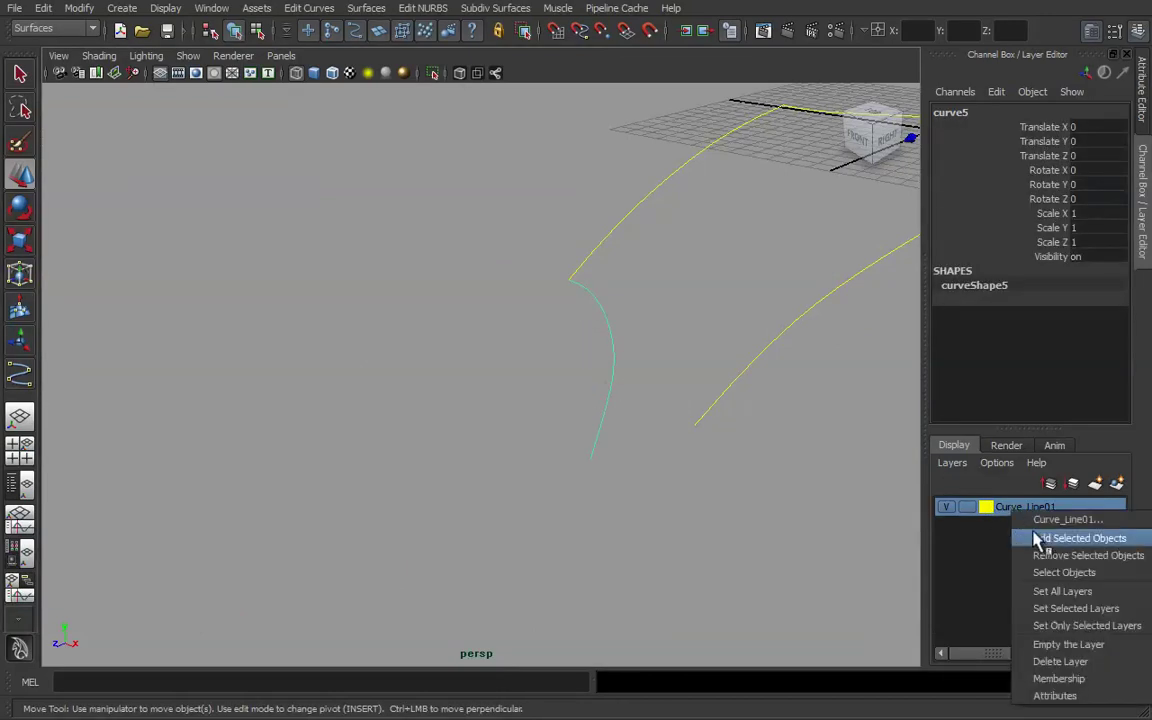
click(1045, 540)
Deselect the grille curve and examine all the traced body curves together in the perspective view.
click(733, 478)
scroll(733, 472, down, 5)
alt+middle_drag(731, 469, 655, 487)
alt+drag(640, 476, 670, 487)
alt+middle_drag(670, 487, 663, 492)
alt+drag(663, 492, 660, 498)
alt+middle_drag(660, 498, 634, 476)
mouse_move(465, 440)
alt+mouse_down()
mouse_move(452, 445)
mouse_move(470, 442)
mouse_move(455, 427)
alt+mouse_up()
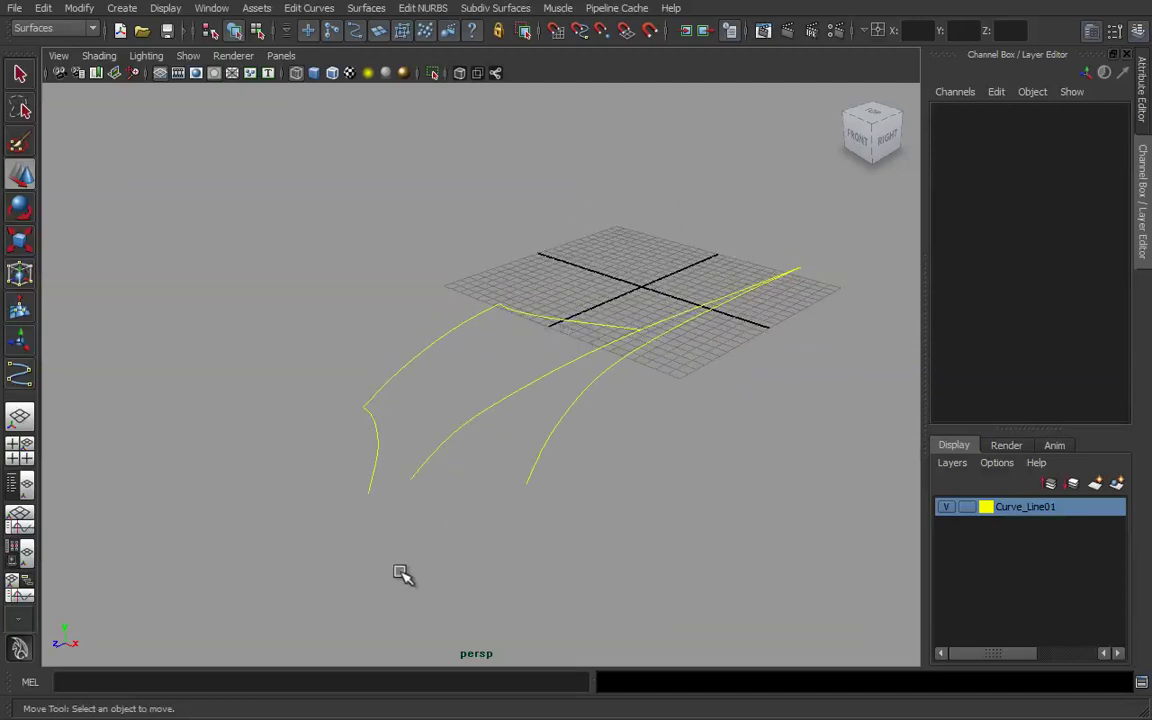
Switch to the Maya window with the finished car curves, frame the front and display the layer4 body mesh.
click(239, 694)
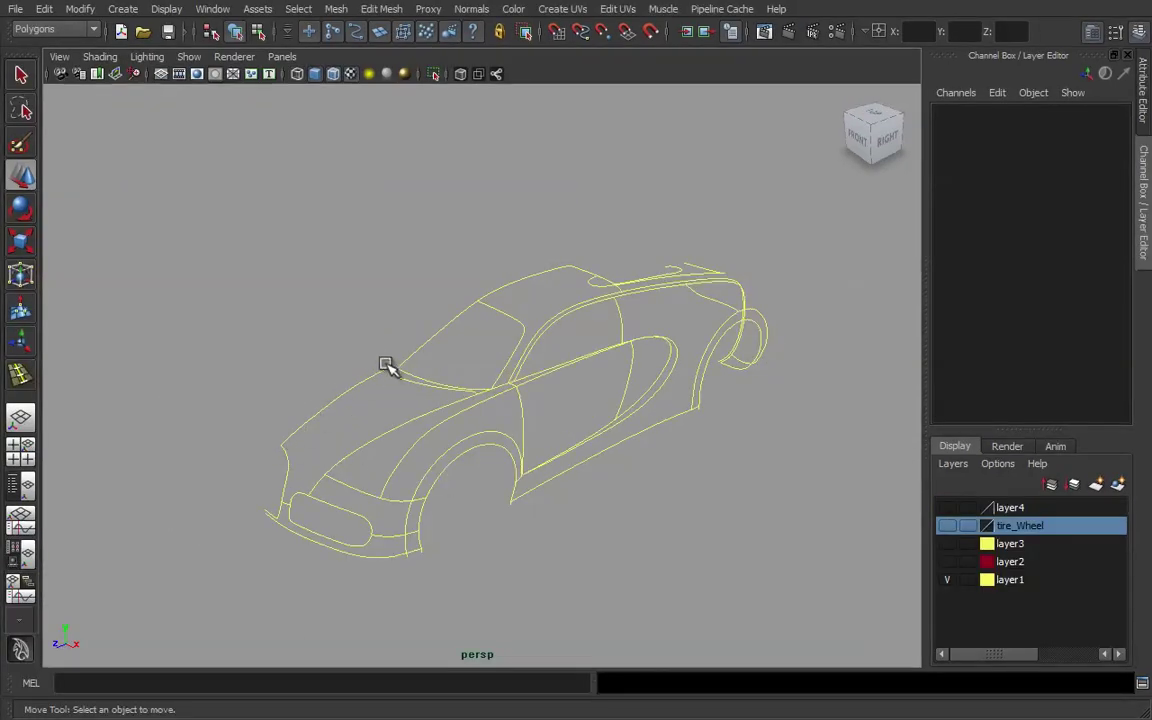
alt+right_drag(464, 424, 478, 522)
alt+middle_drag(478, 522, 652, 472)
alt+middle_drag(621, 519, 600, 463)
click(951, 508)
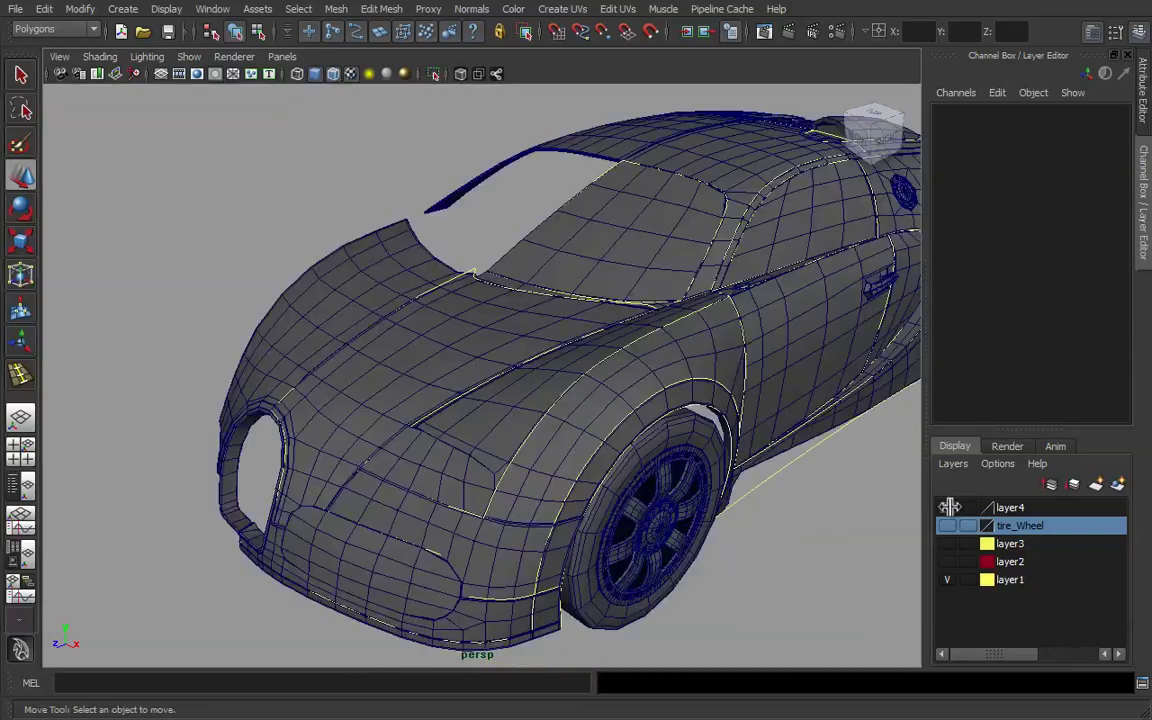
Examine how the finished hood and front fender panels follow the body curves, selecting panels for comparison.
alt+drag(438, 510, 454, 520)
alt+right_drag(454, 520, 500, 518)
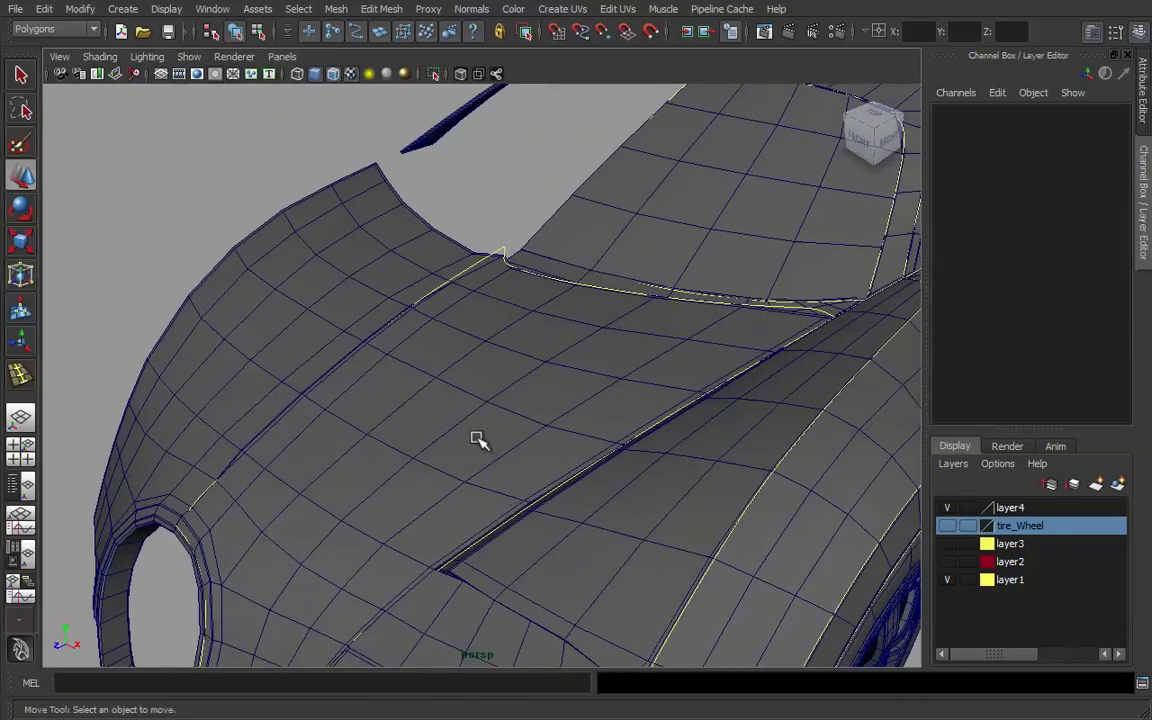
click(478, 441)
alt+drag(508, 570, 474, 476)
click(566, 390)
alt+middle_drag(648, 436, 598, 469)
alt+drag(644, 478, 586, 492)
alt+right_drag(496, 401, 391, 432)
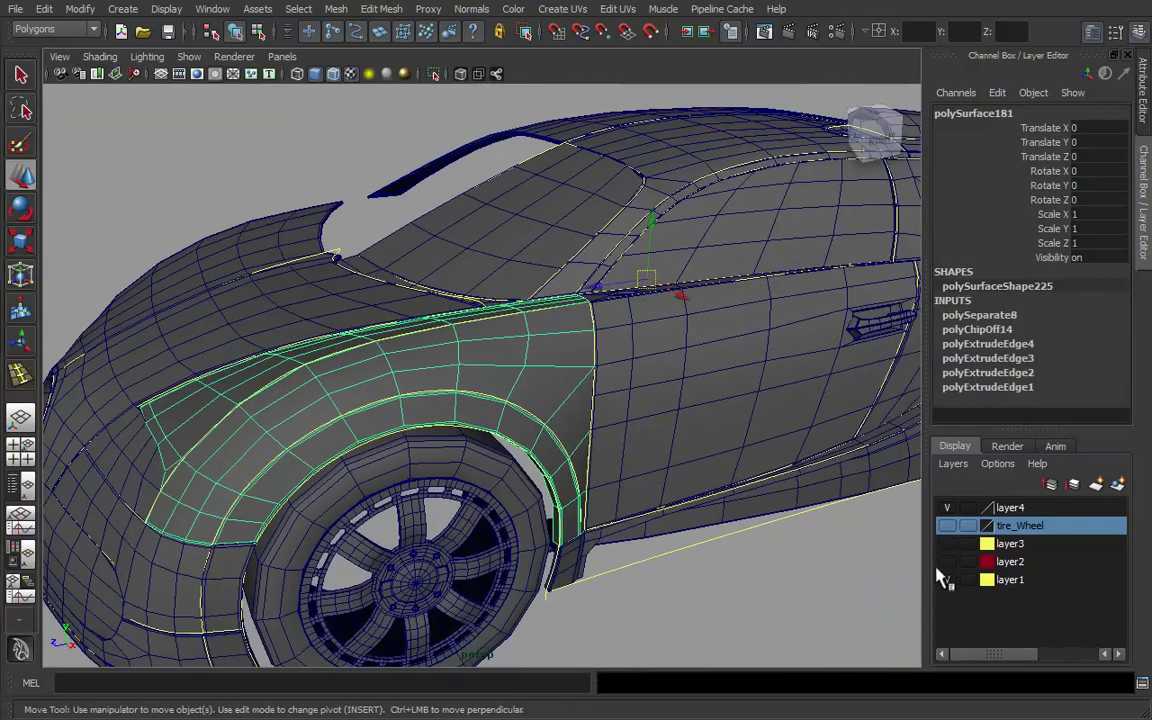
Hide layer4 to view the finished car's curves alone, and display the body mesh again.
click(947, 508)
alt+right_drag(571, 399, 457, 398)
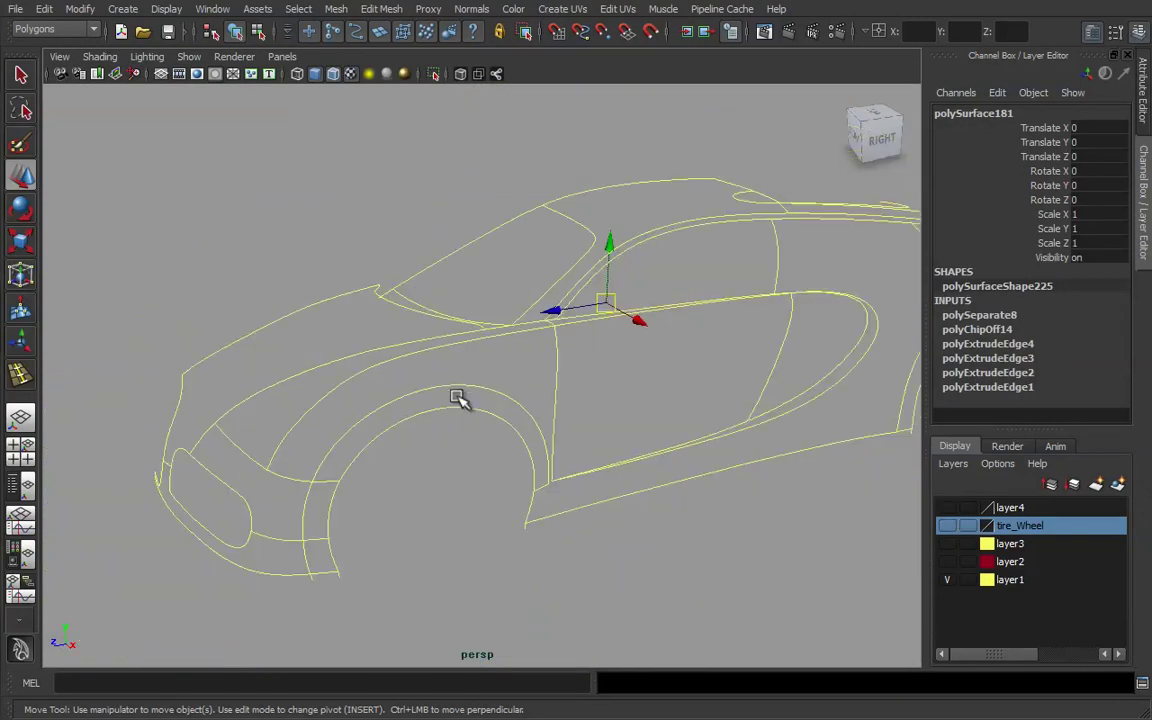
alt+right_drag(265, 441, 328, 441)
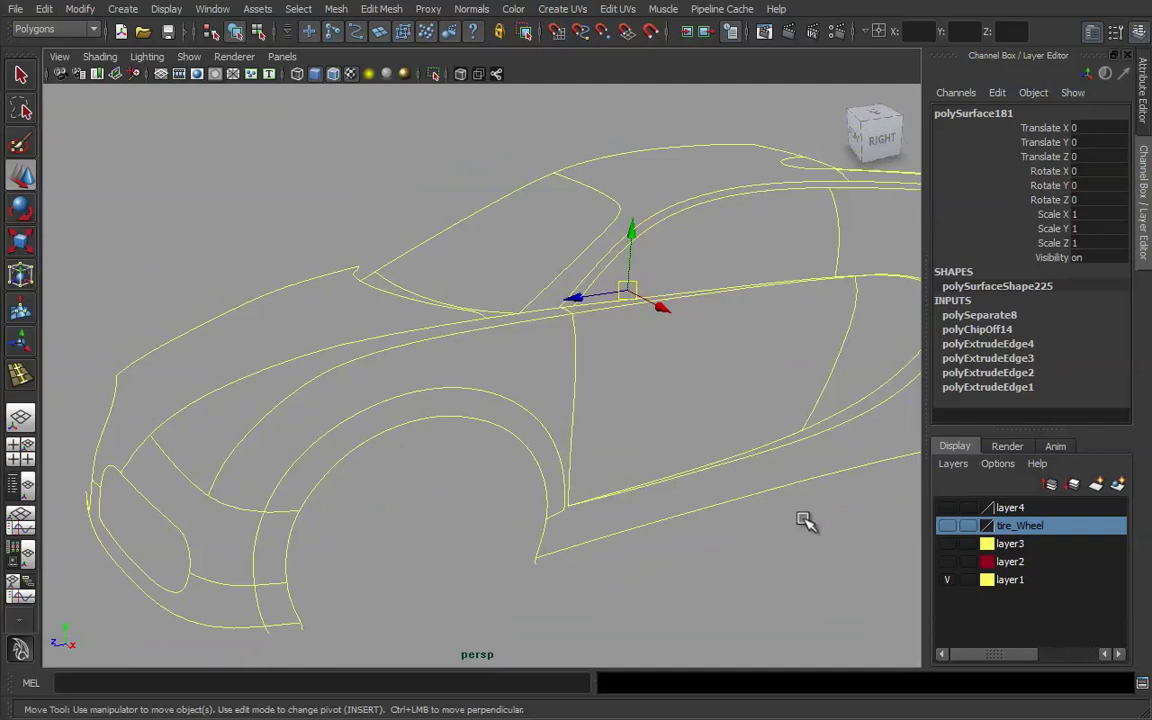
click(947, 508)
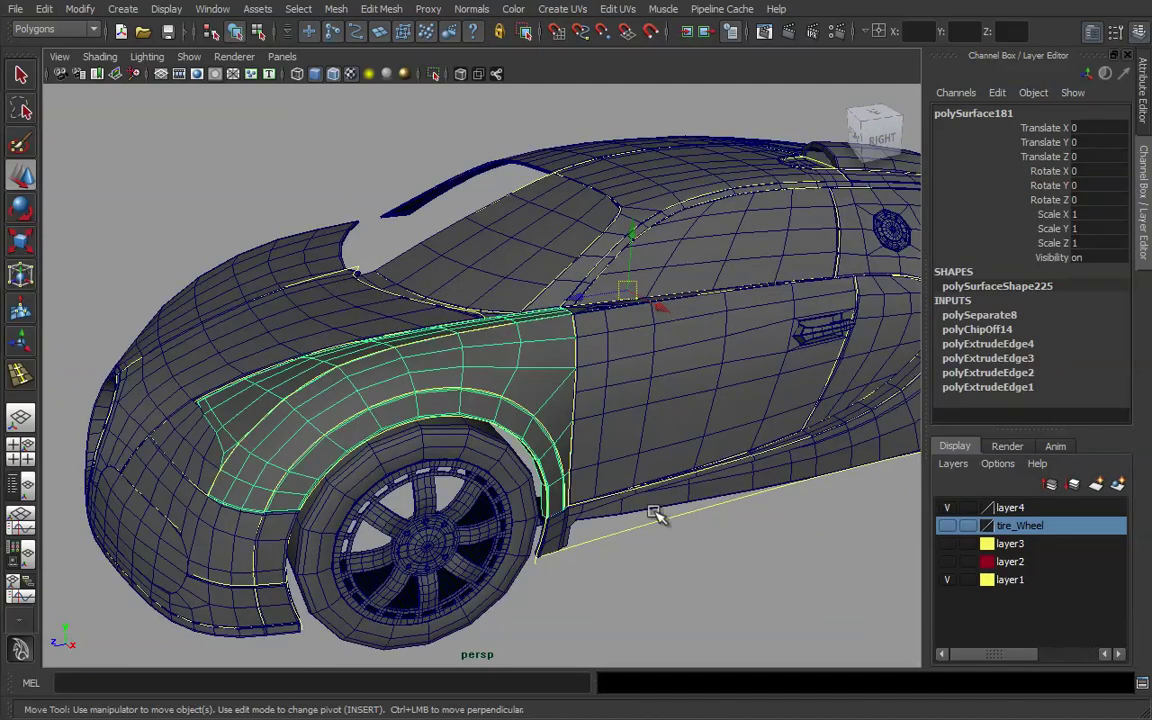